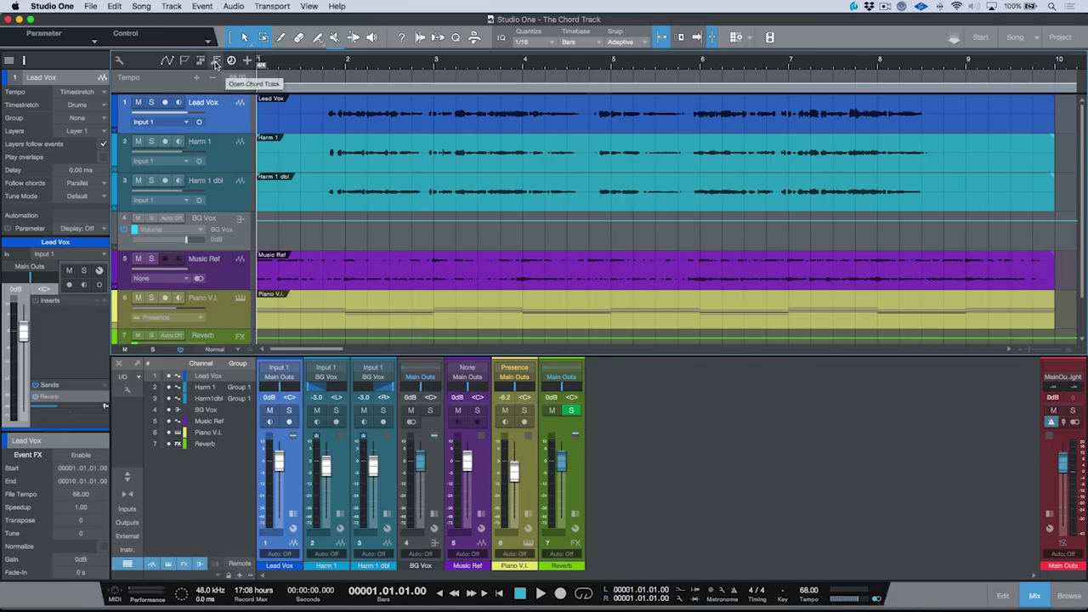
Open the chord track to view its chord events and close it again.
left_click(216, 61)
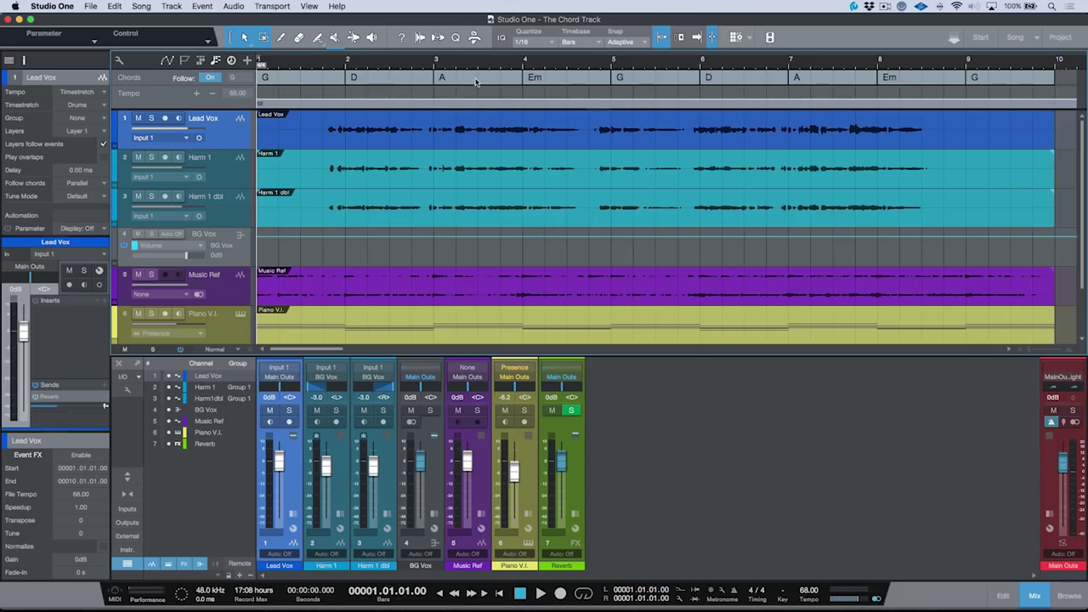
left_click(216, 61)
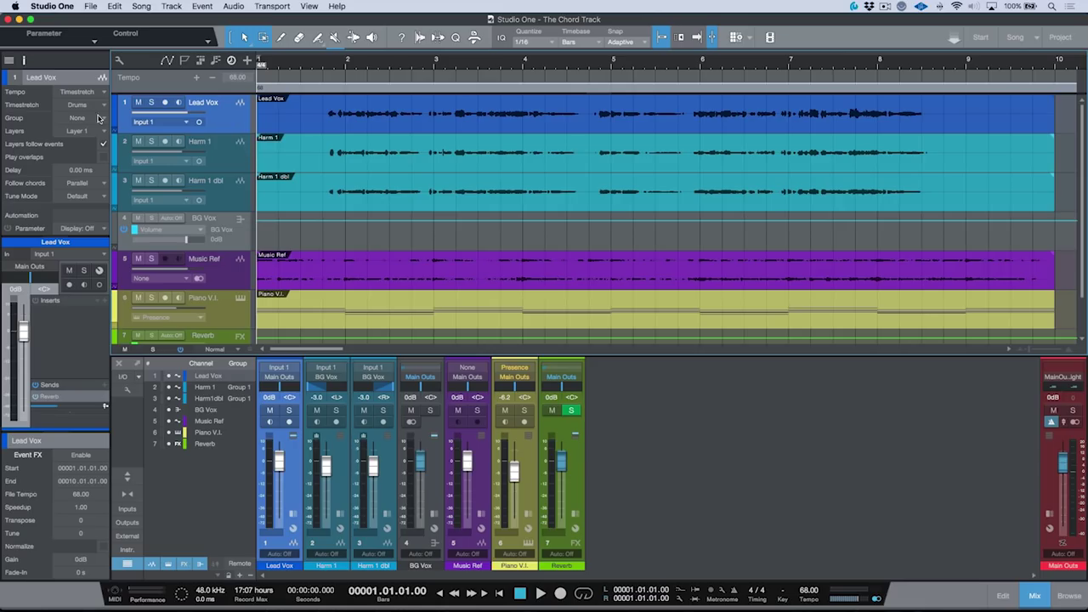
Check the Lead Vox and Music Ref track settings, raise the song tempo to 77, and audition the opening.
left_click(360, 126)
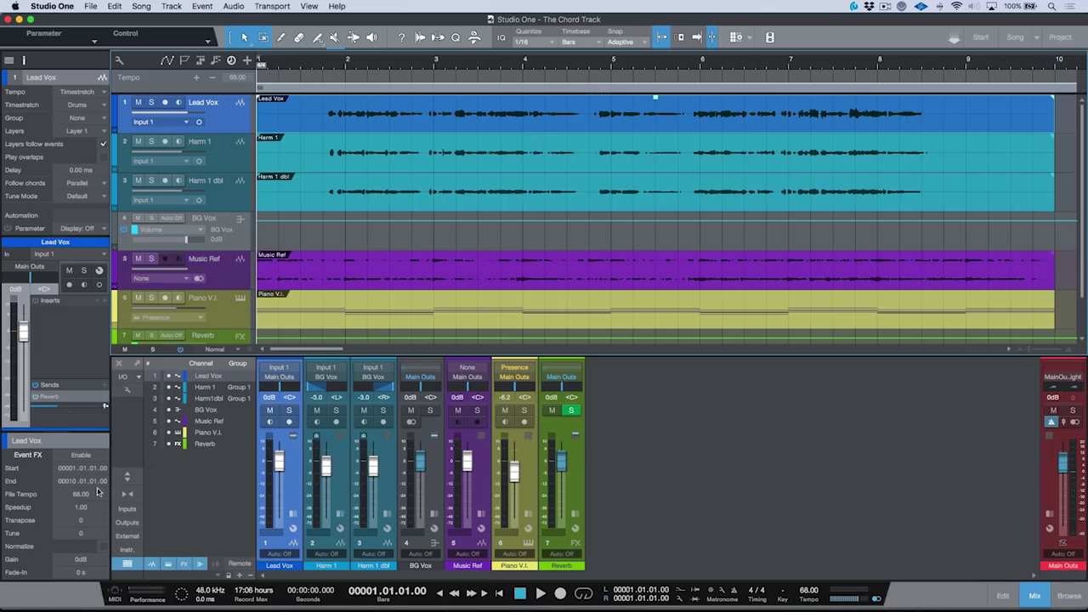
left_click(224, 286)
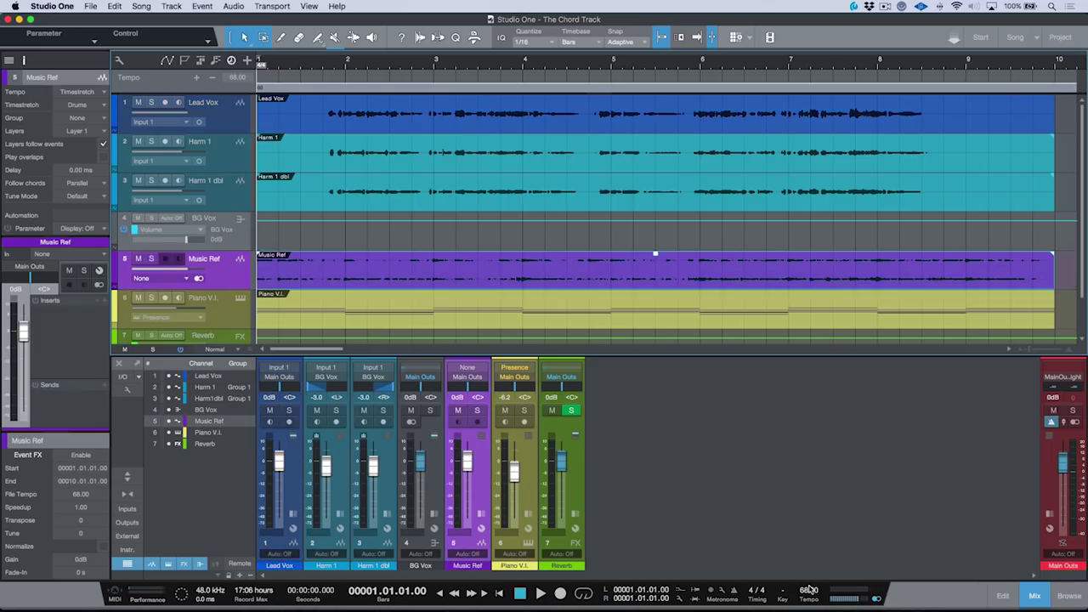
scroll(809, 594, "up", 9)
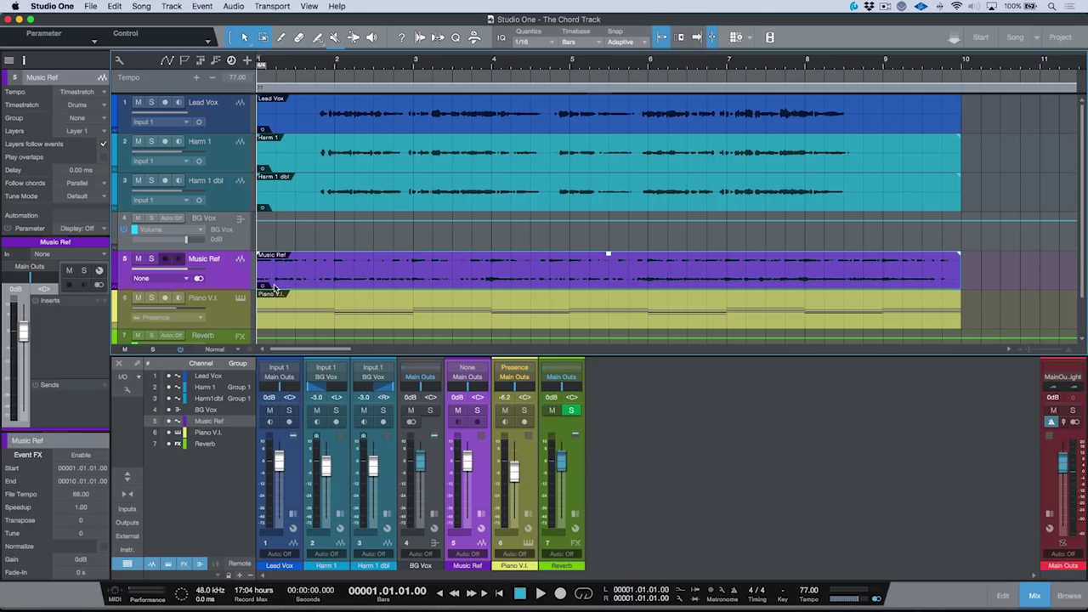
key("space")
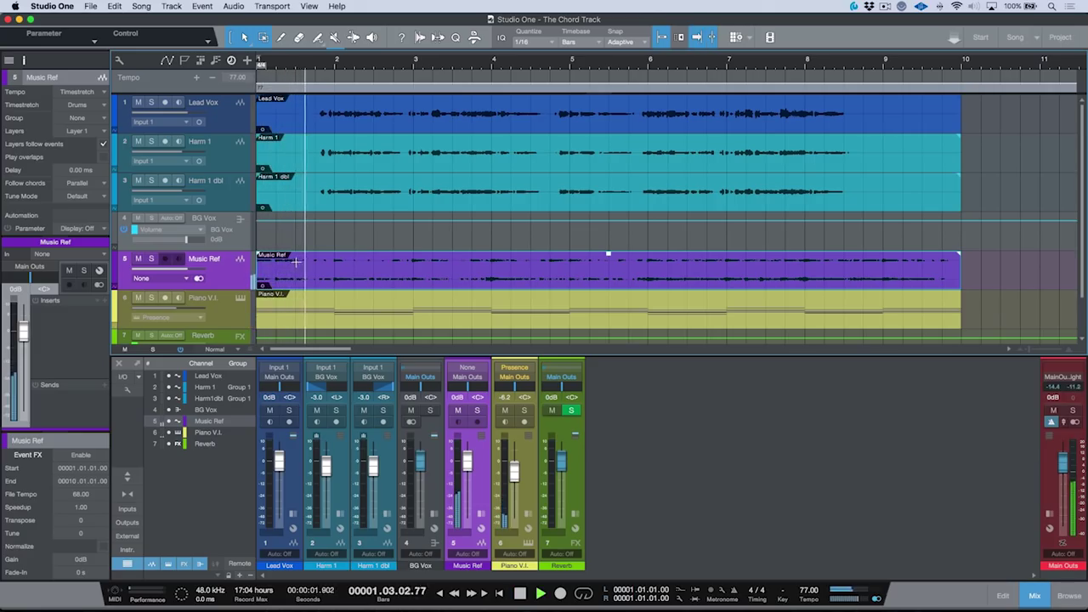
key("space")
Set the song tempo back to 68 and play the opening bars.
type("68")
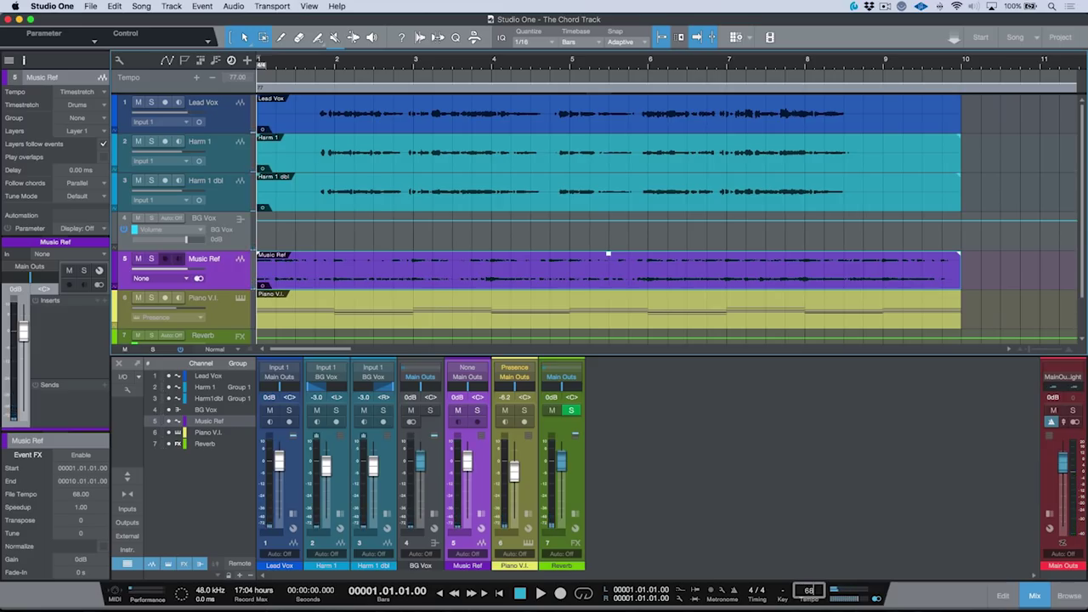
key("Return")
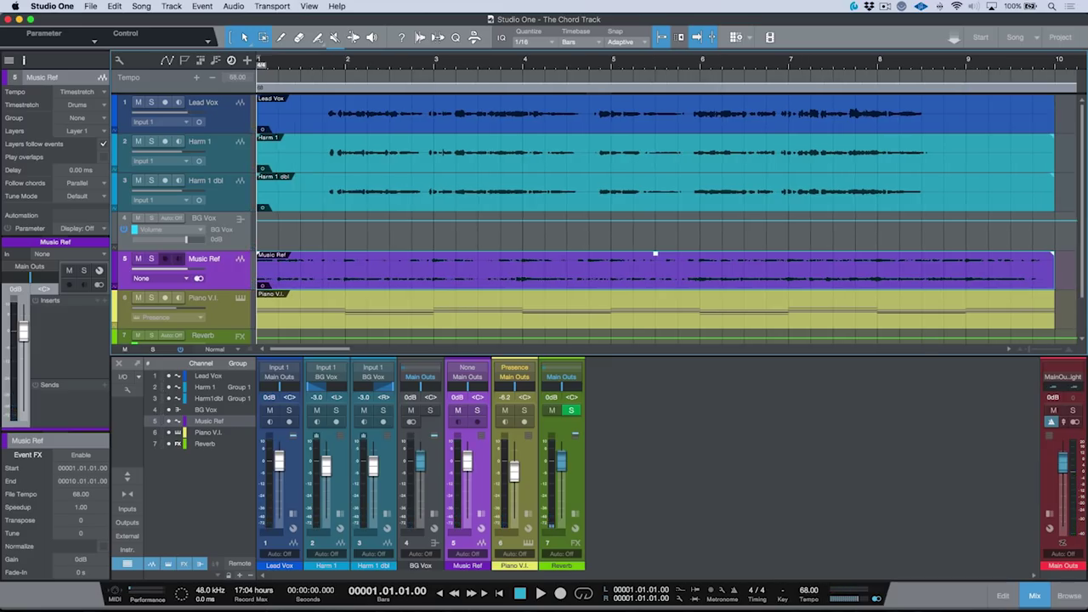
key("space")
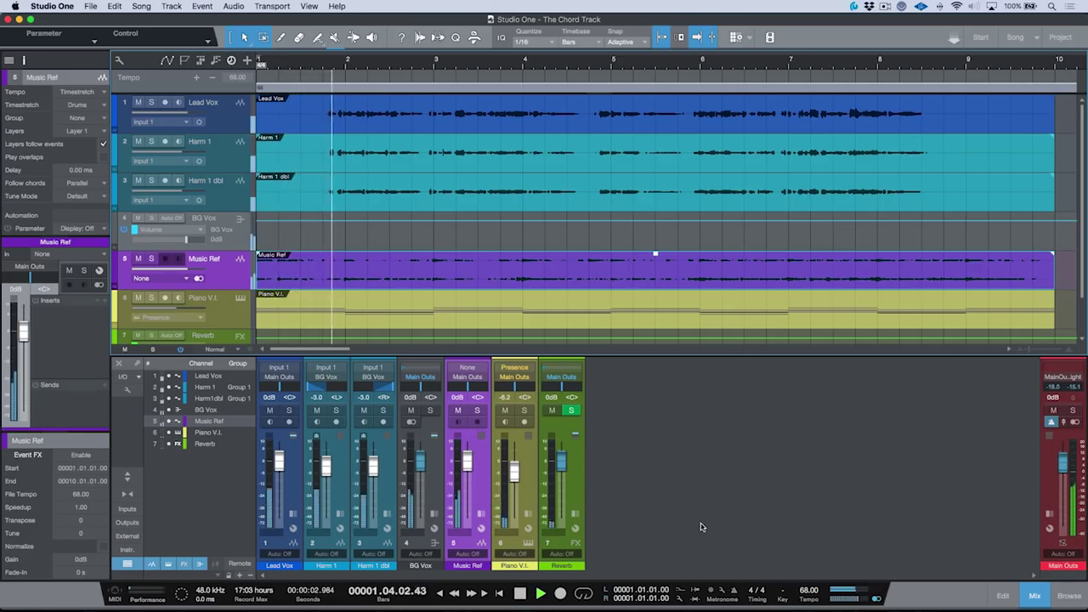
key("space")
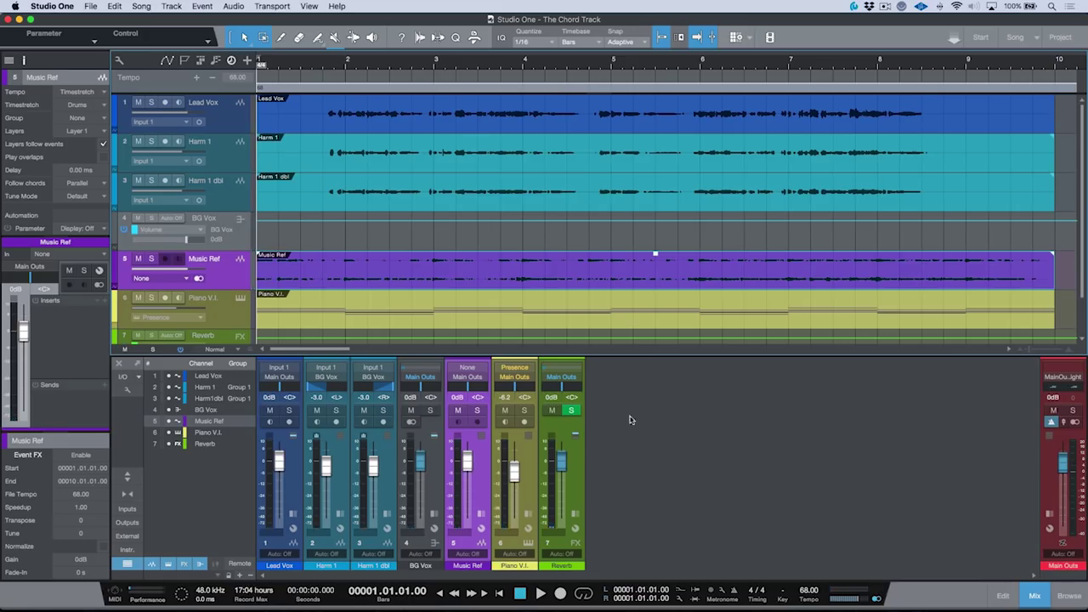
Hide the tempo track and show the chord and arranger tracks above the song's timeline.
left_click(231, 60)
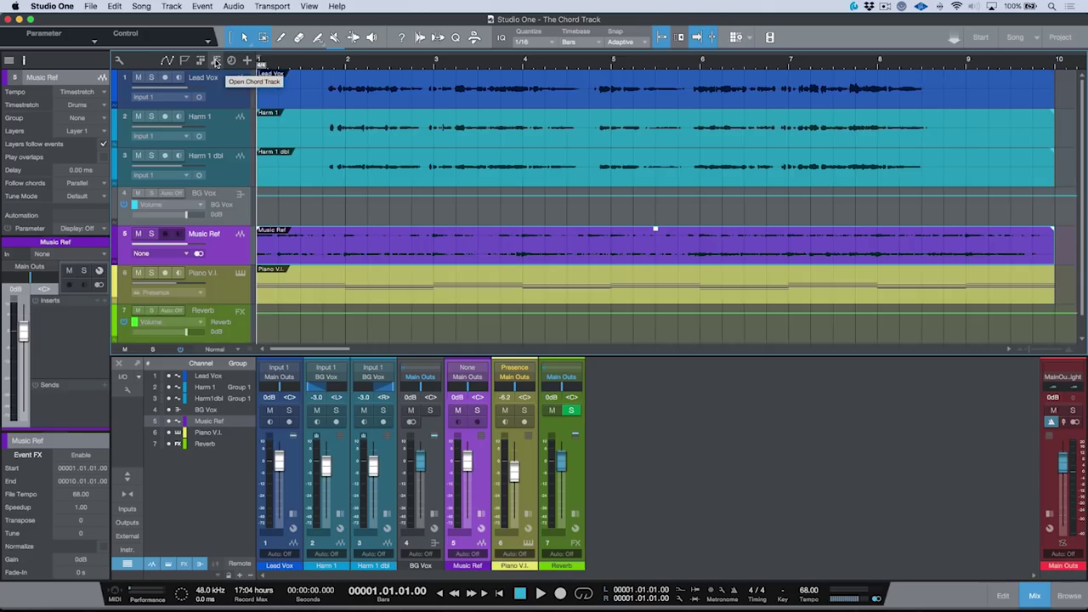
left_click(216, 61)
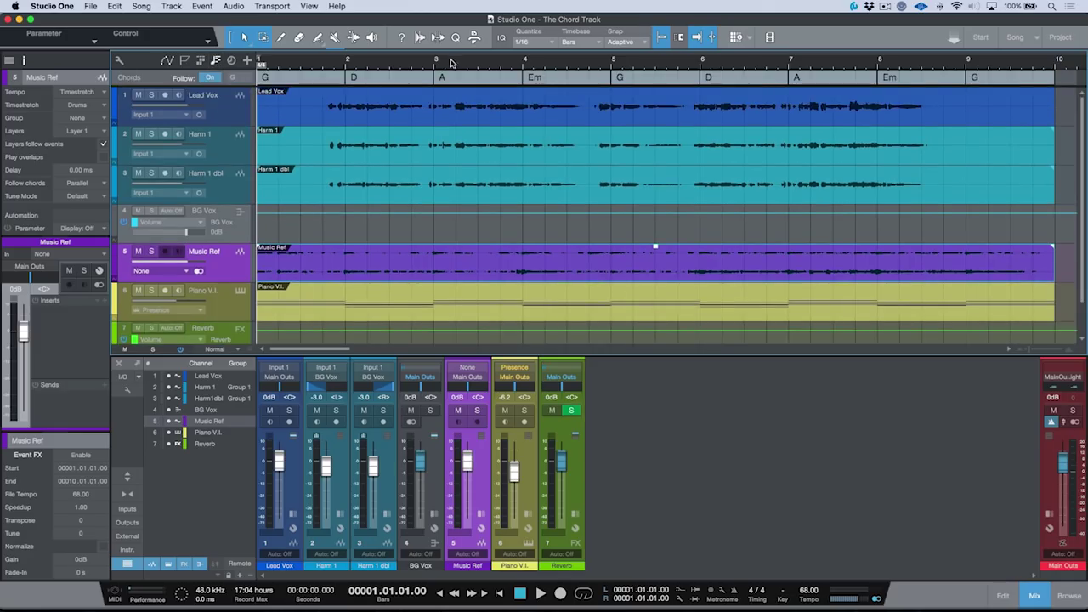
left_click(200, 60)
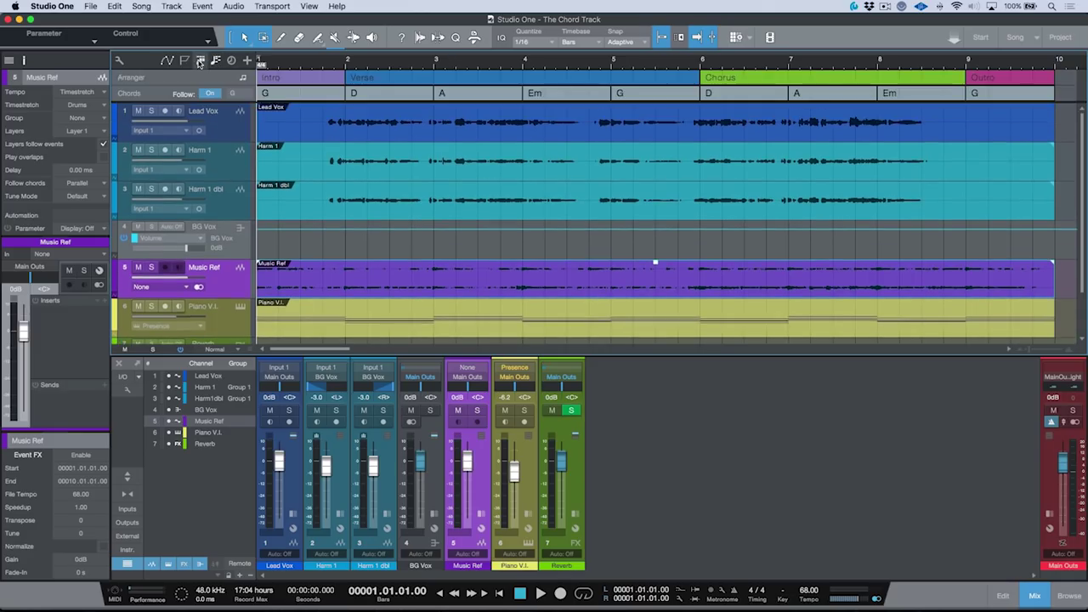
Draw an extra Outro section in the arranger track and a chord event below it, both from bar 10 to bar 12.
key("w")
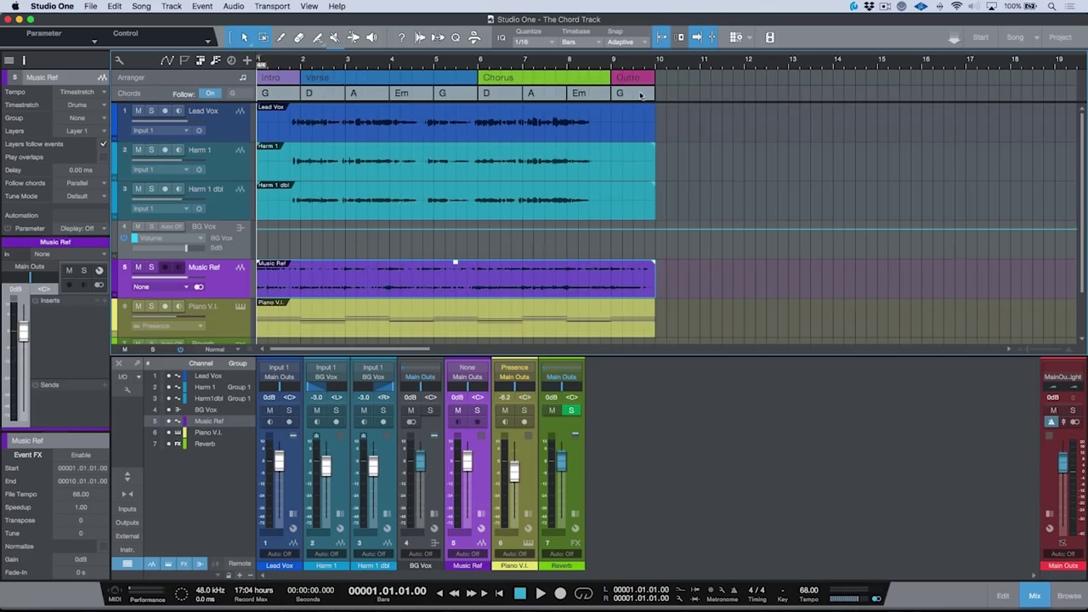
mouse_move(664, 74)
left_mouse_down()
mouse_move(706, 85)
mouse_move(748, 77)
left_mouse_up()
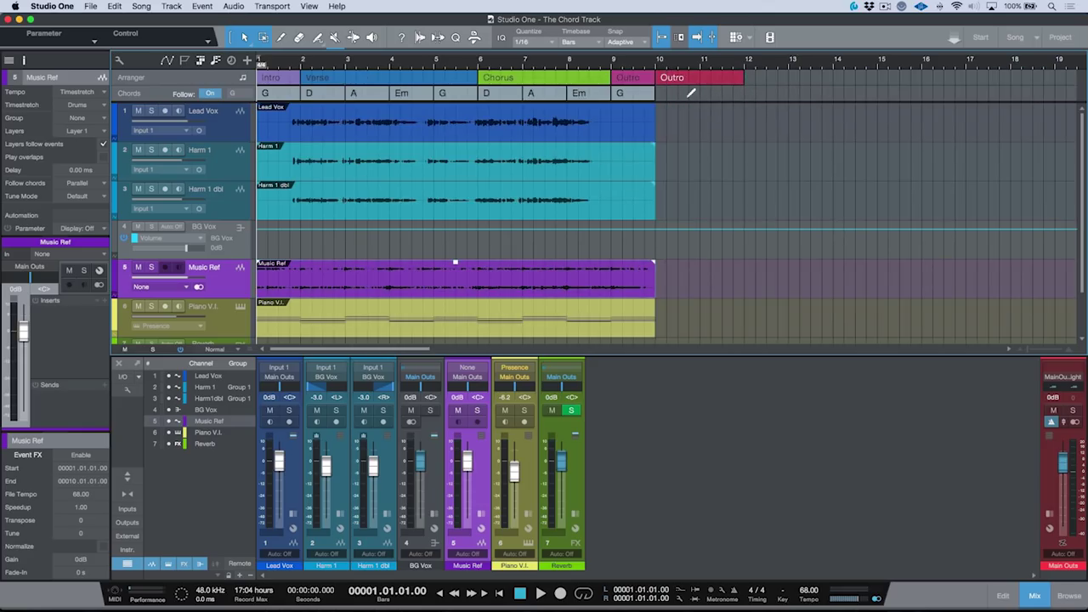
left_click_drag(662, 93, 745, 94)
Try C, D and A major for the new bar 10 chord in the Chord Selector, and set it to Bm6.
double_click(708, 98)
left_click(548, 135)
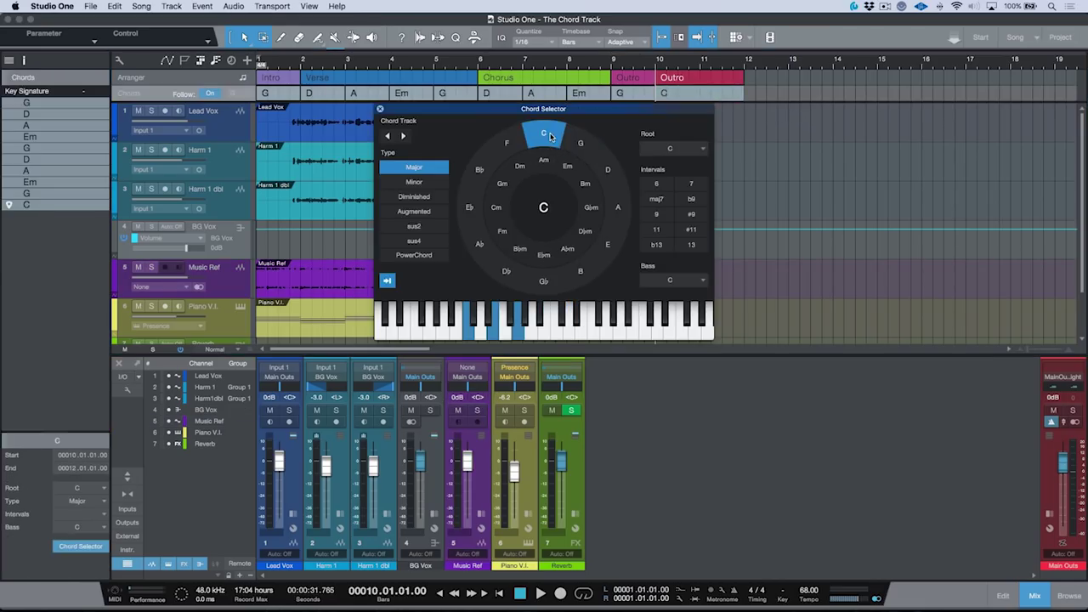
left_click(608, 169)
left_click(618, 208)
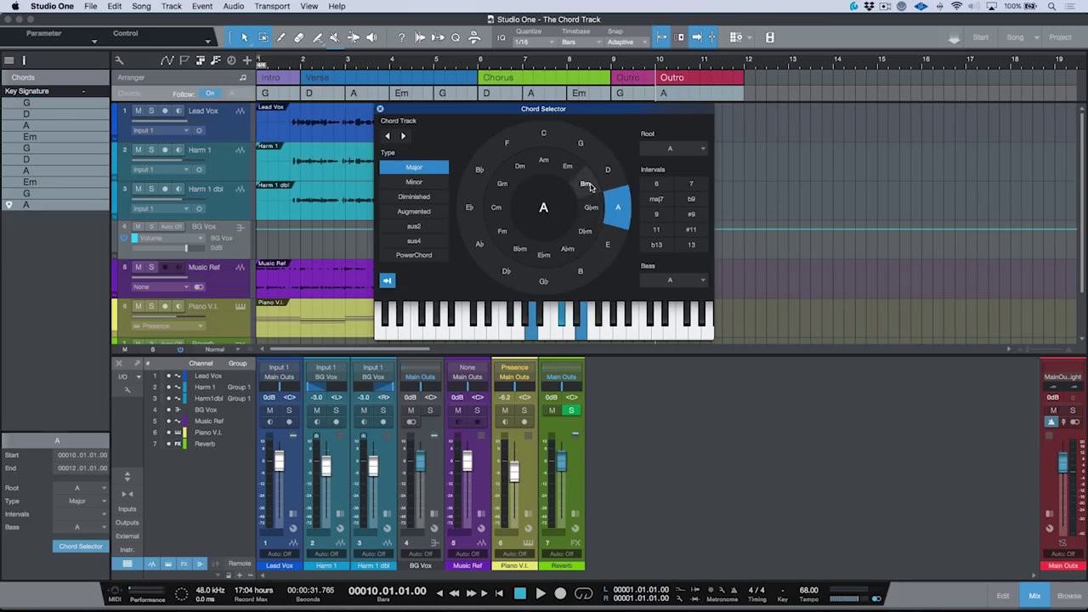
left_click(589, 184)
left_click(661, 185)
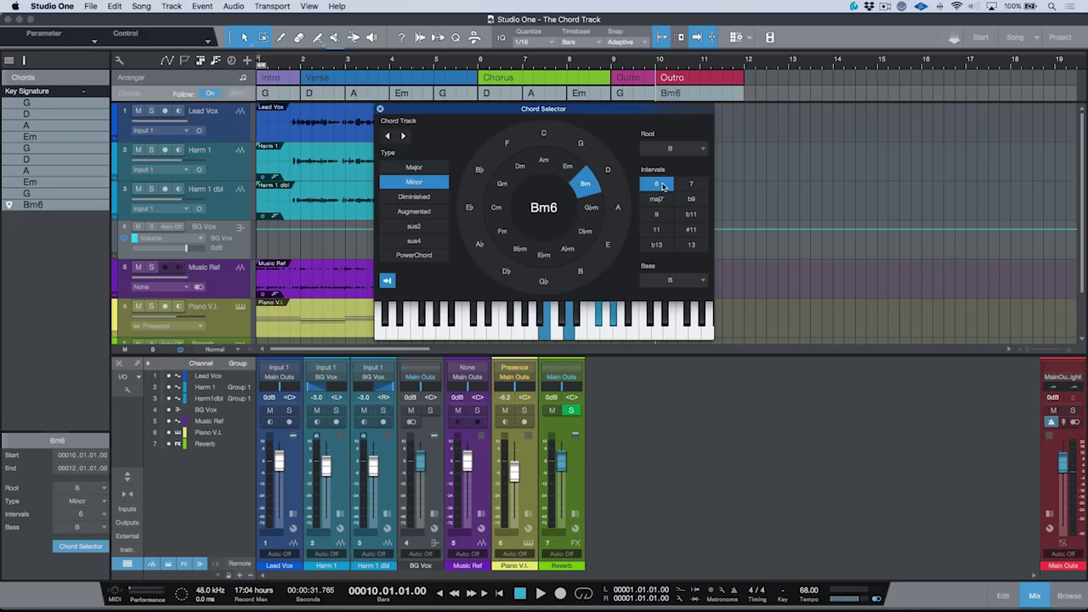
Step back and forth through the song's chords in the Chord Selector, with chord auditioning turned off partway.
left_click(389, 137)
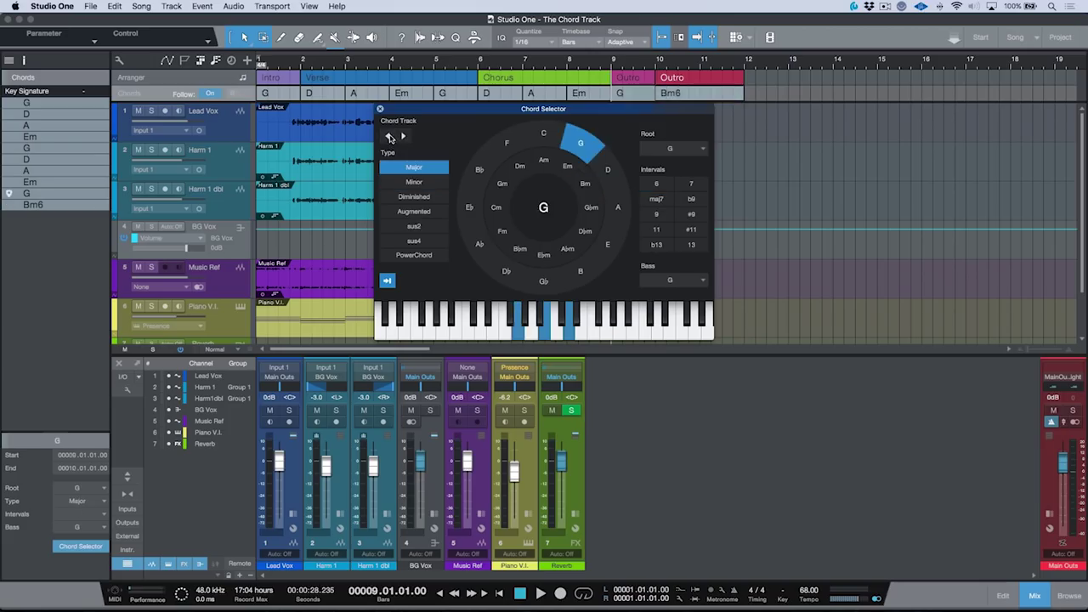
left_click(389, 137)
left_click(389, 137)
left_click(404, 136)
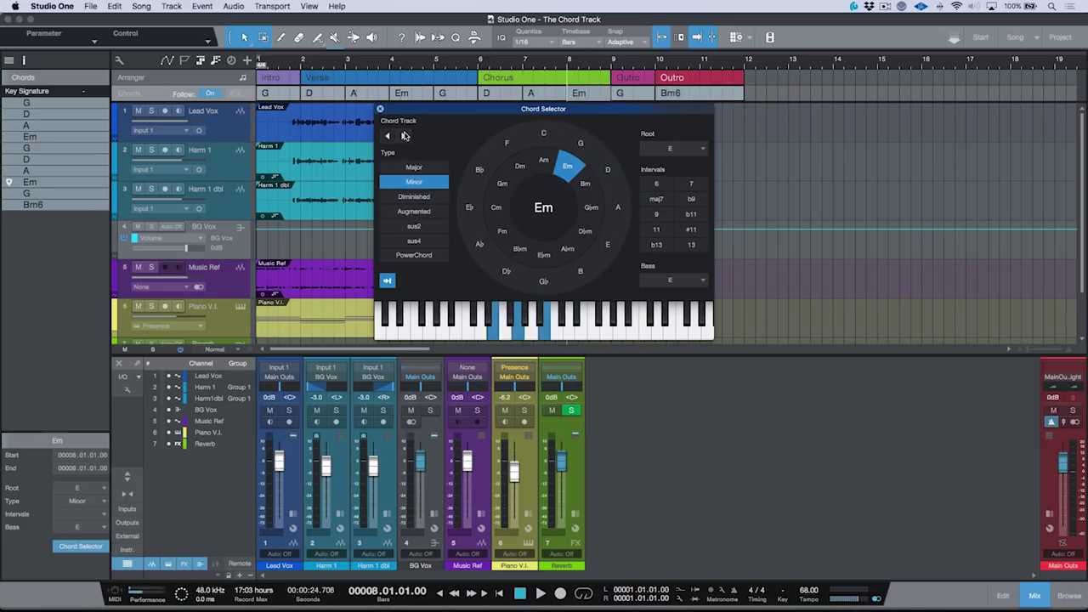
left_click(404, 136)
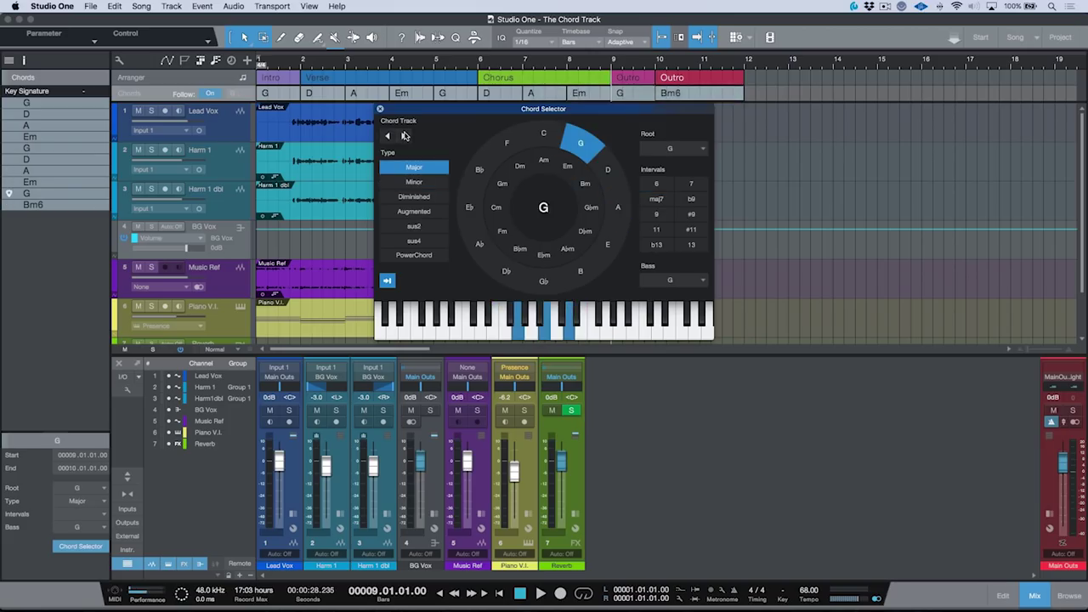
left_click(389, 281)
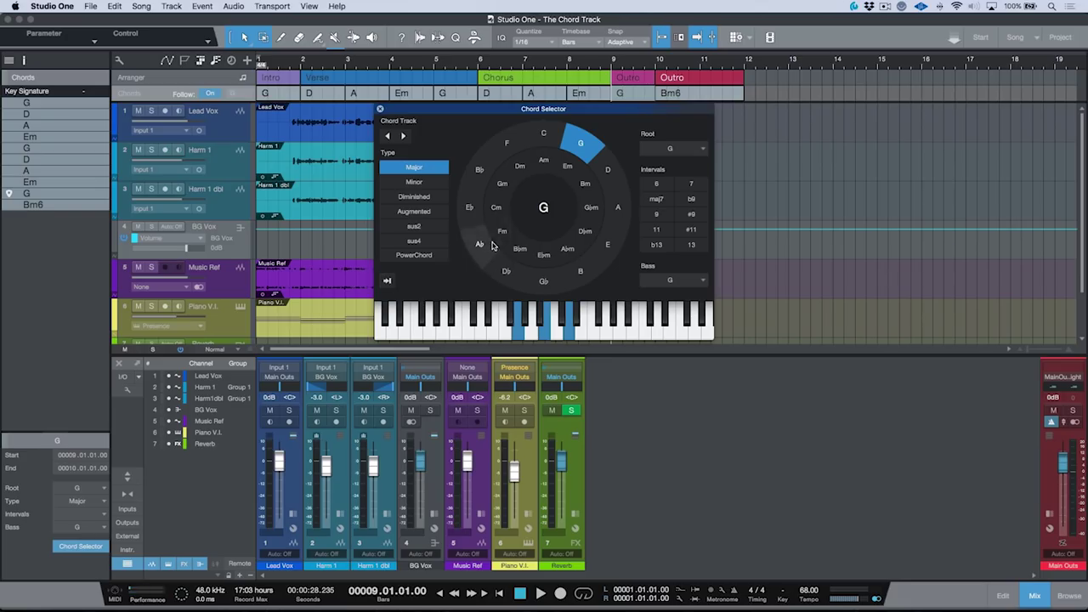
left_click(403, 137)
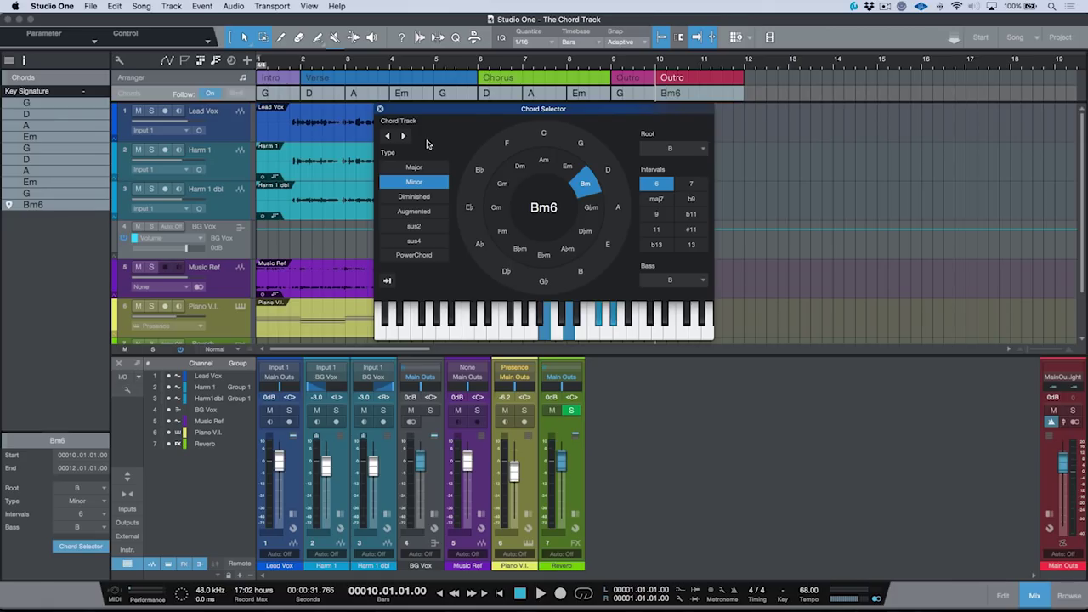
Turn chord auditioning on and change the bar 10 chord to Dm, and undo the added chord and Outro section.
left_click(387, 283)
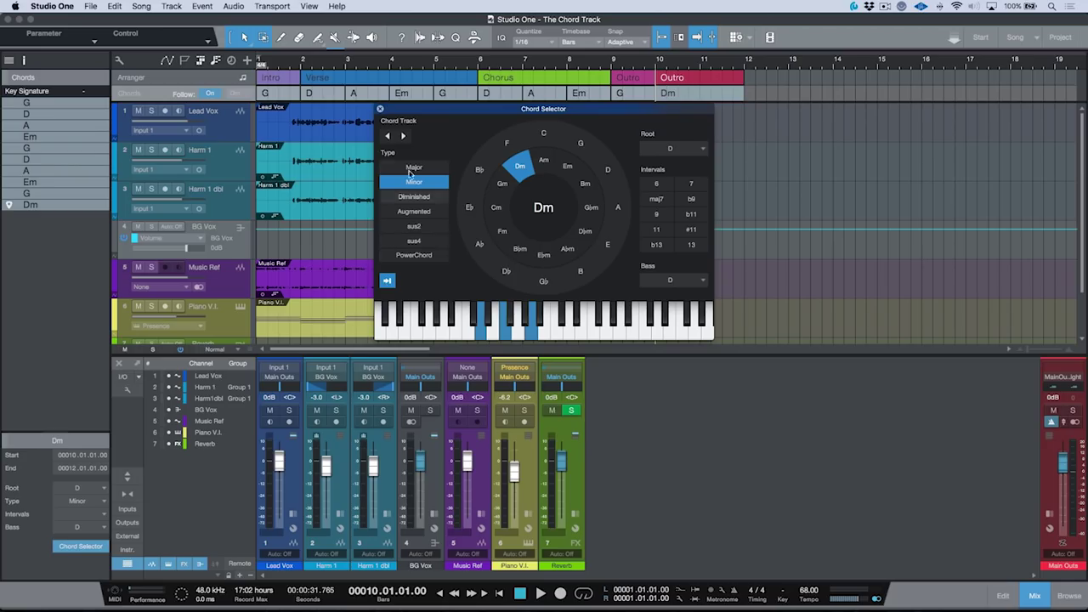
left_click(380, 109)
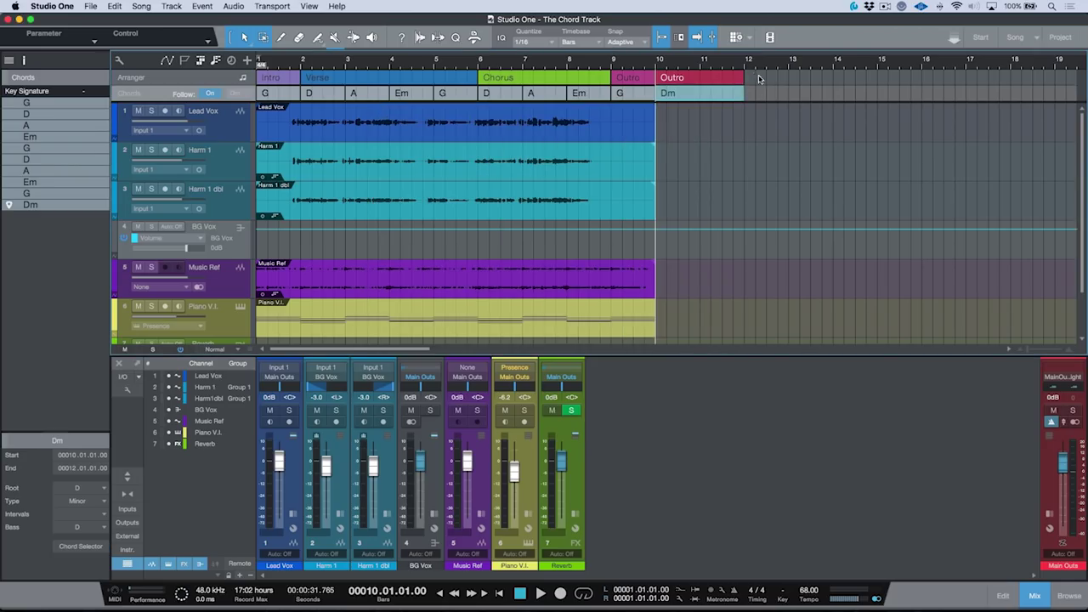
key("ctrl+z")
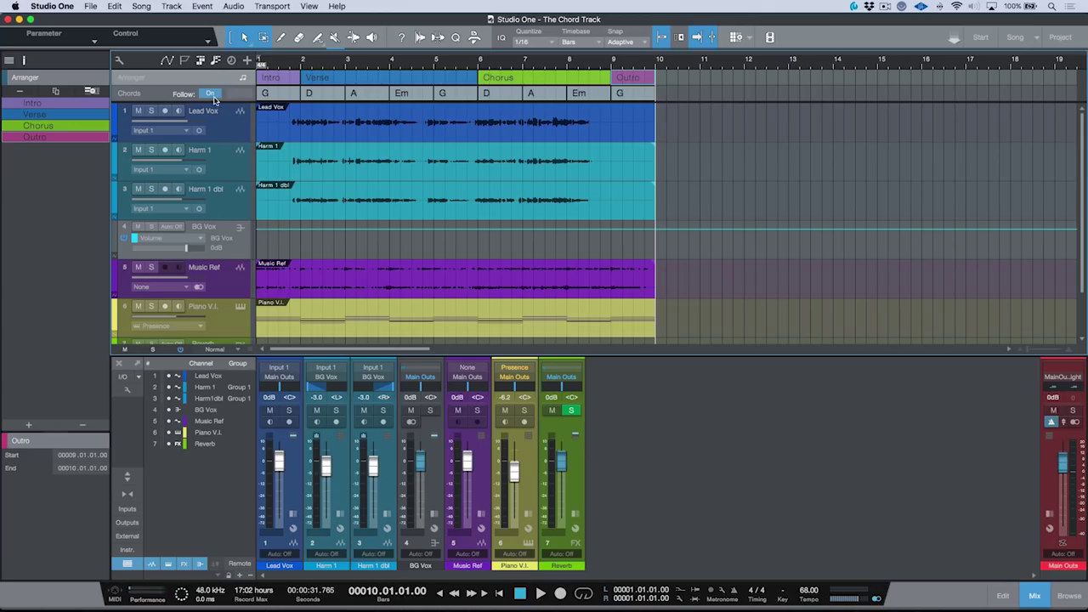
Hide the arranger track and turn off Follow on the chord track.
left_click(201, 60)
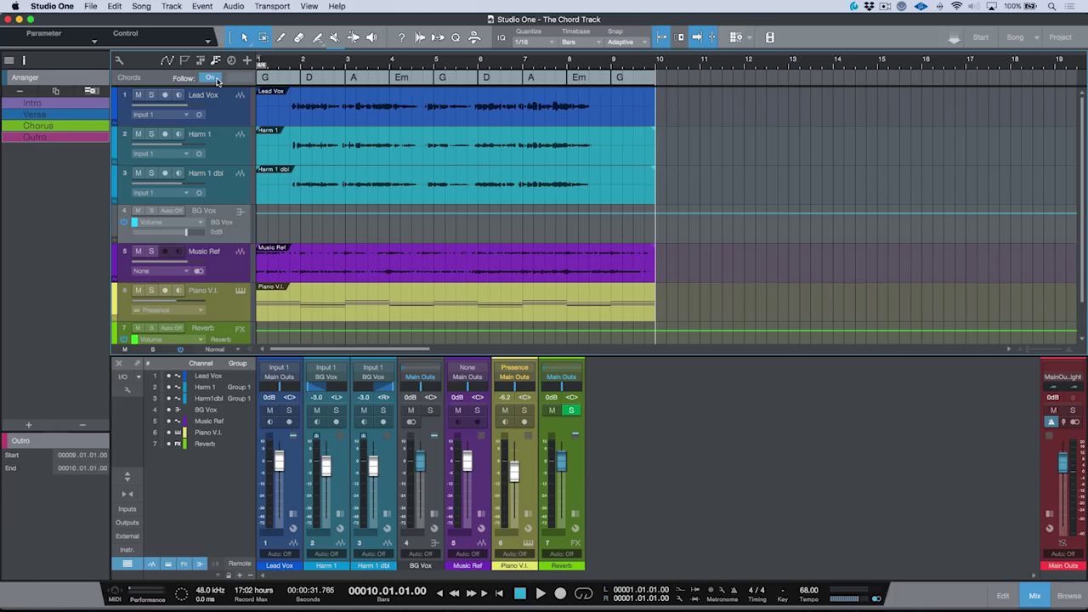
left_click(213, 77)
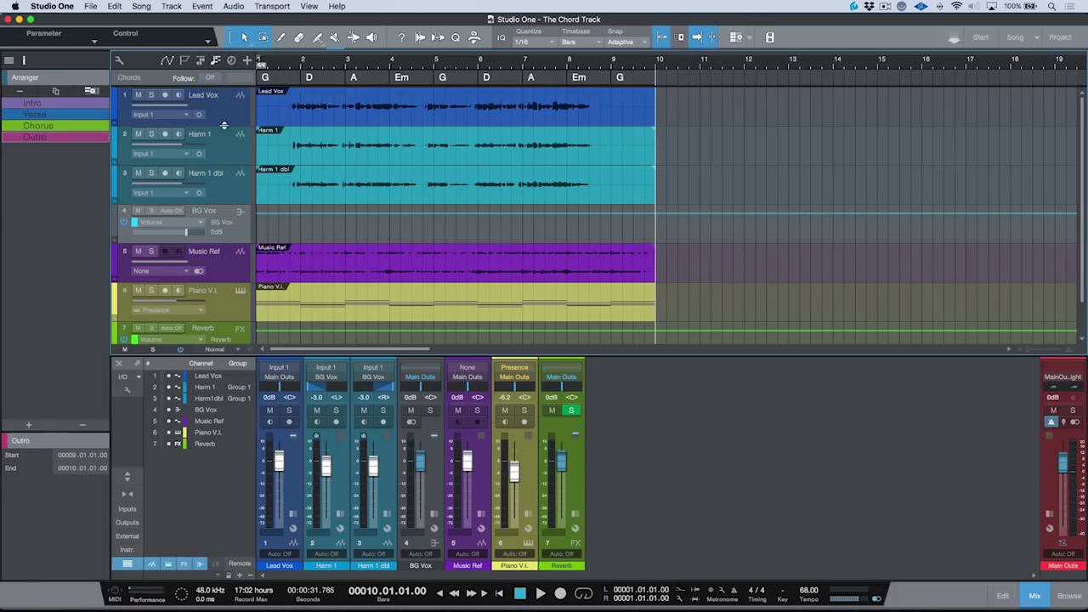
Examine the Follow Chords and Tune Mode options in the Lead Vox track's inspector.
left_click(233, 118)
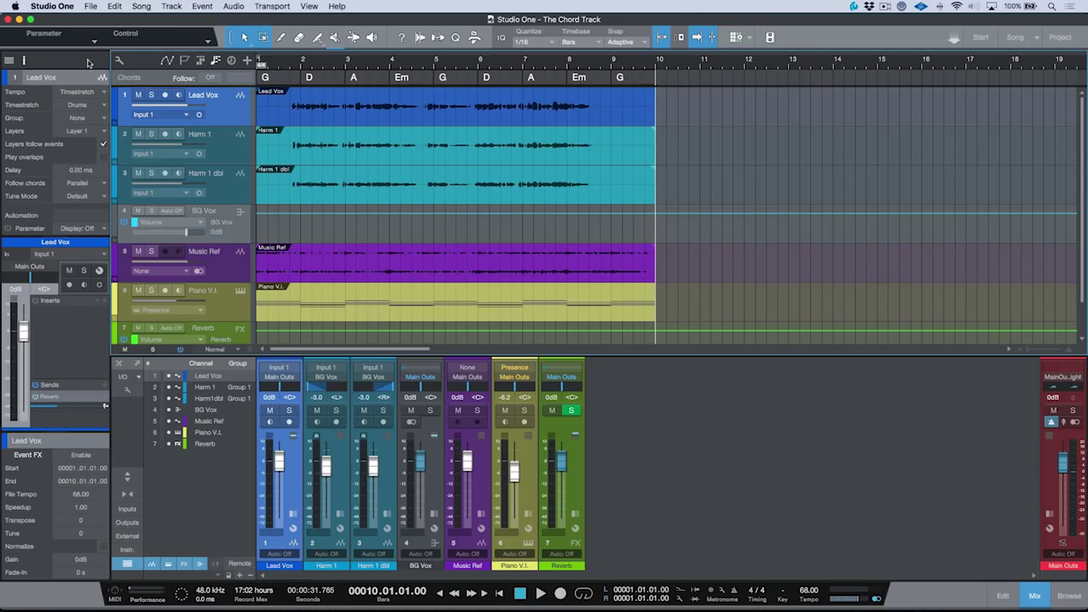
left_click(24, 62)
left_click(25, 62)
left_click(25, 62)
left_click(25, 62)
left_click(102, 196)
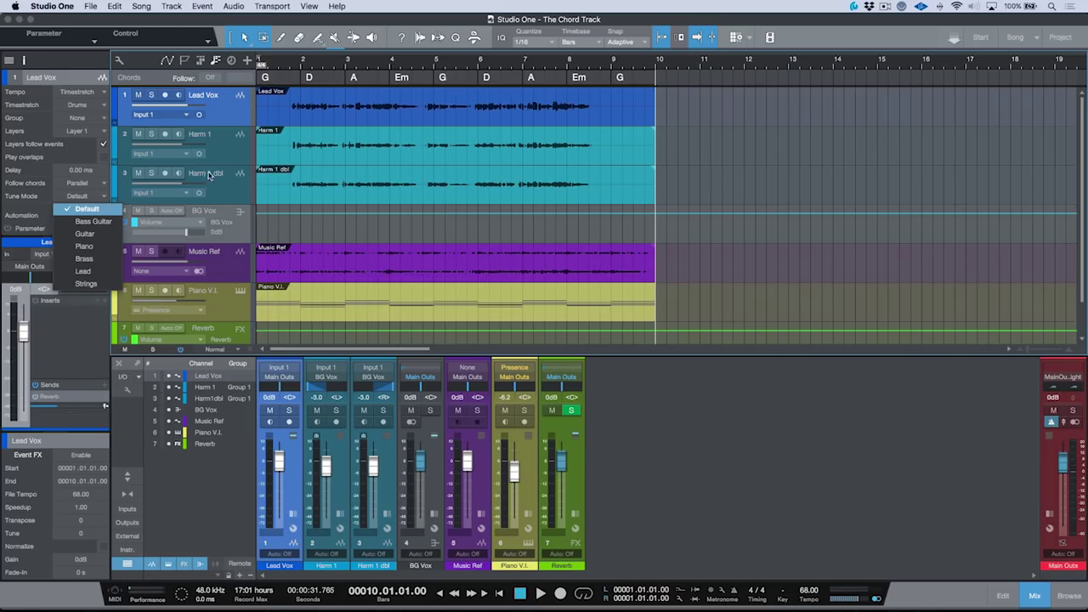
left_click(105, 186)
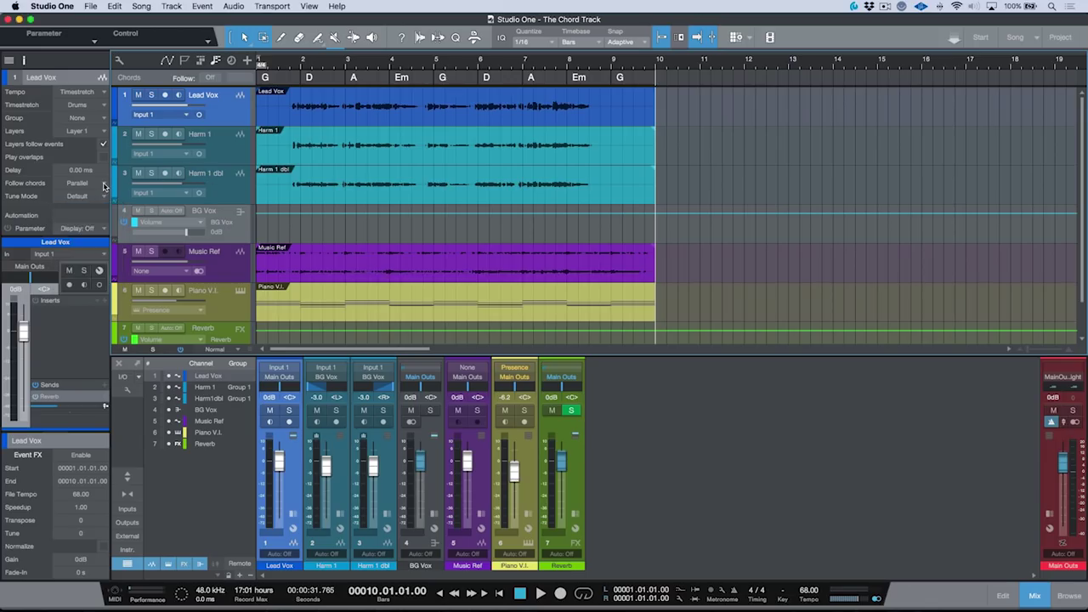
left_click(105, 187)
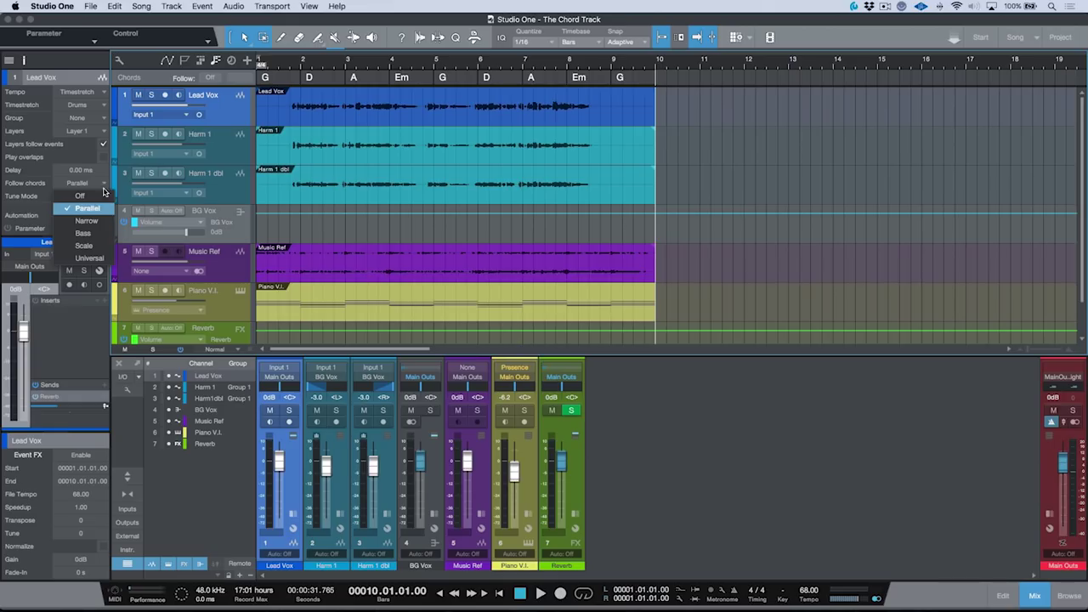
left_click(229, 112)
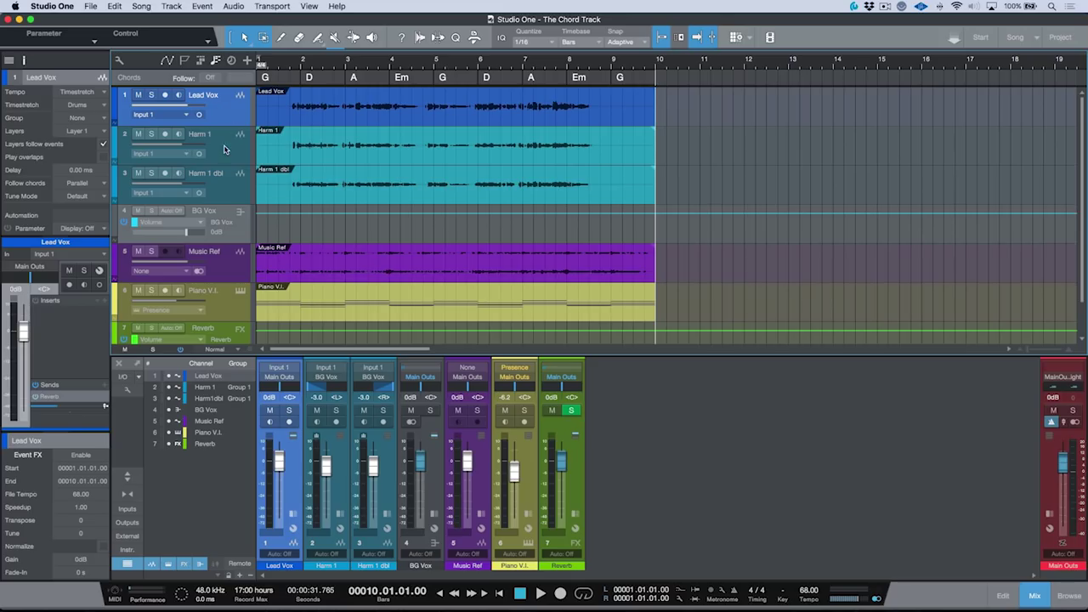
Return the playhead to the song start and detect the chords in the Music Ref audio event.
key("Home")
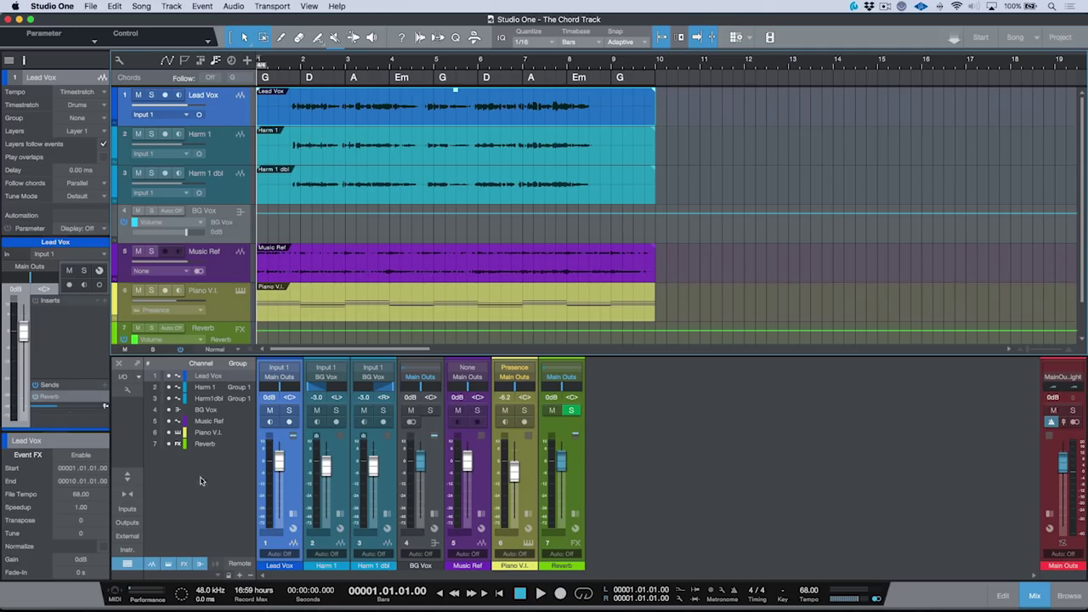
left_click(227, 273)
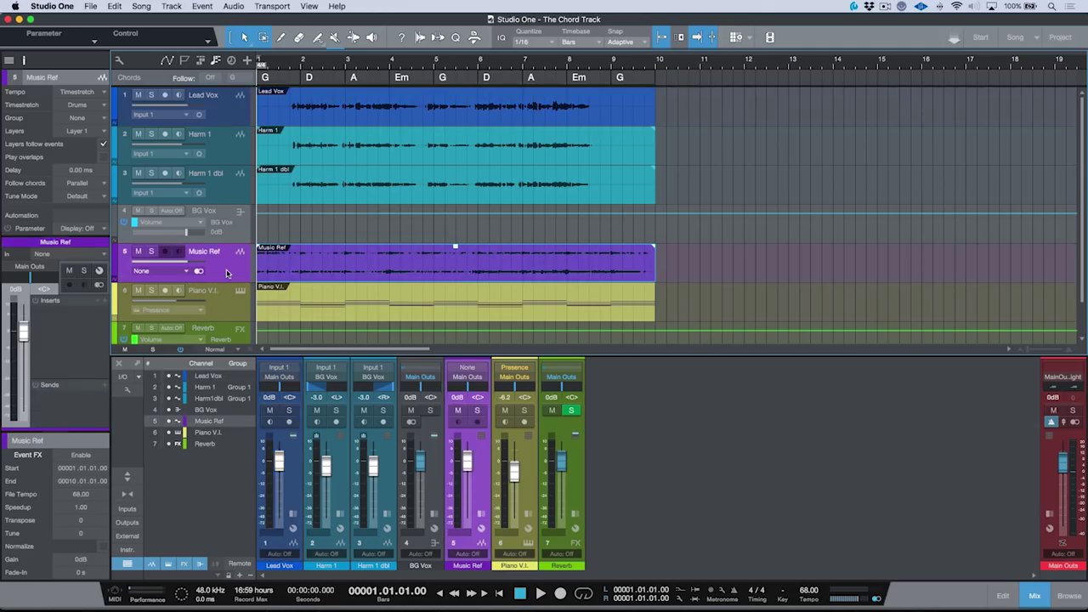
right_click(281, 273)
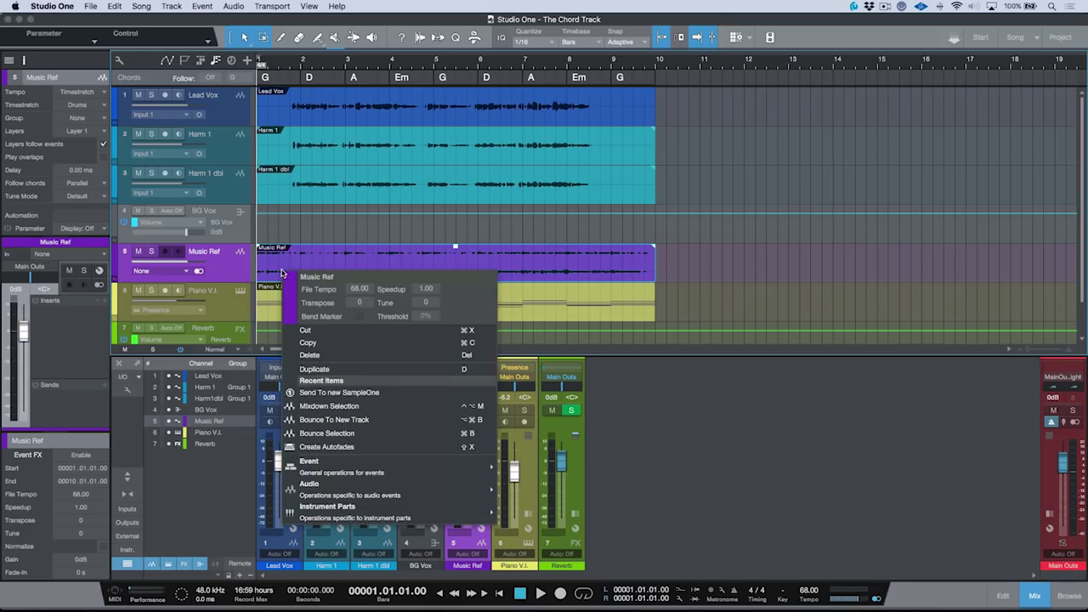
mouse_move(382, 484)
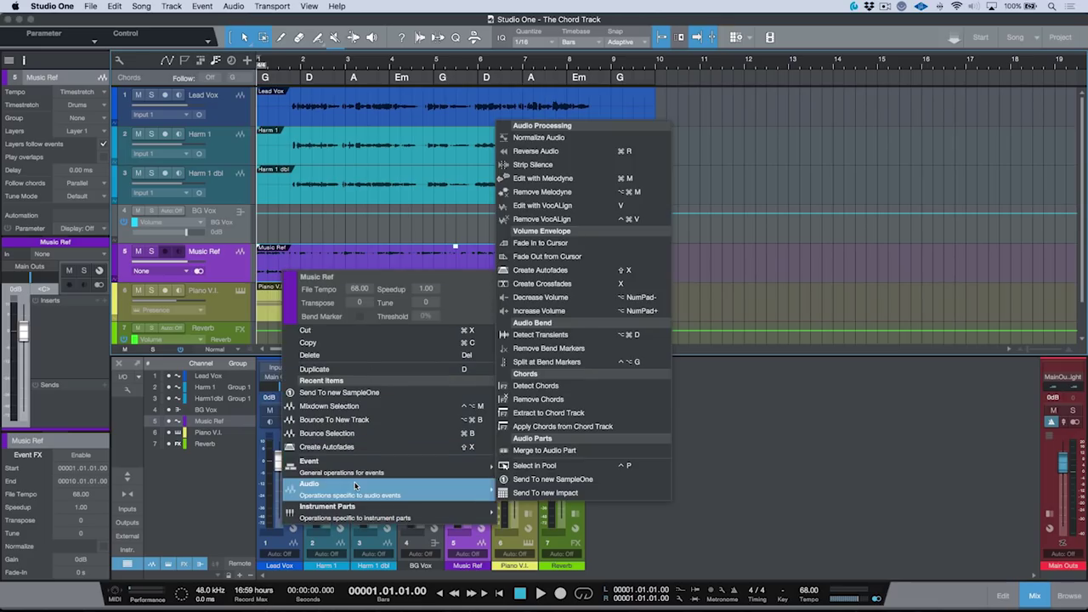
left_click(560, 392)
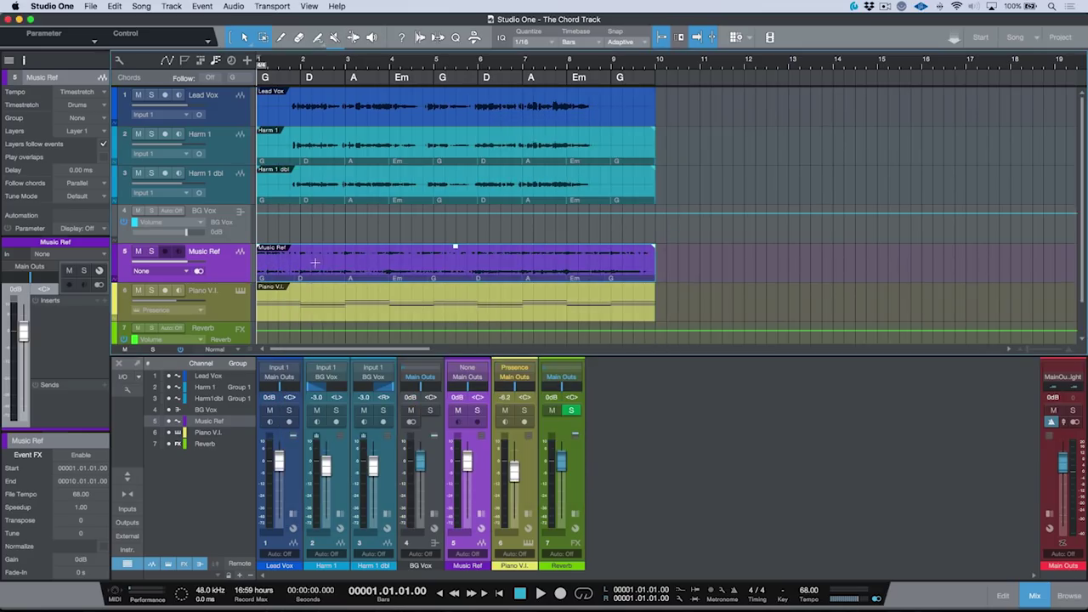
Select the Piano V.I. part, and turn Show chords on events off and back on in the arrangement options.
left_click(482, 313)
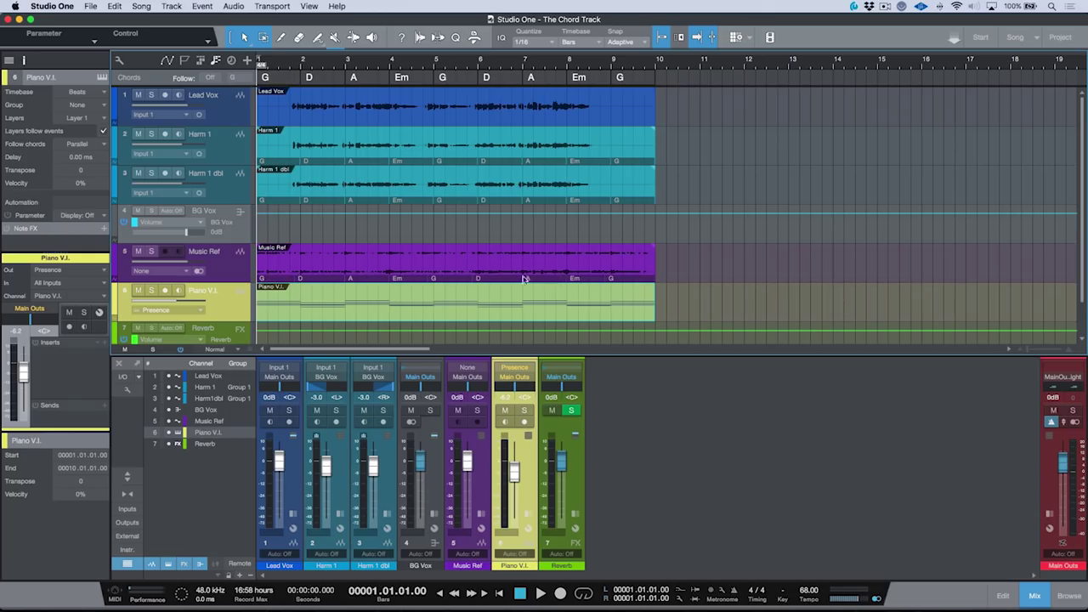
left_click(119, 61)
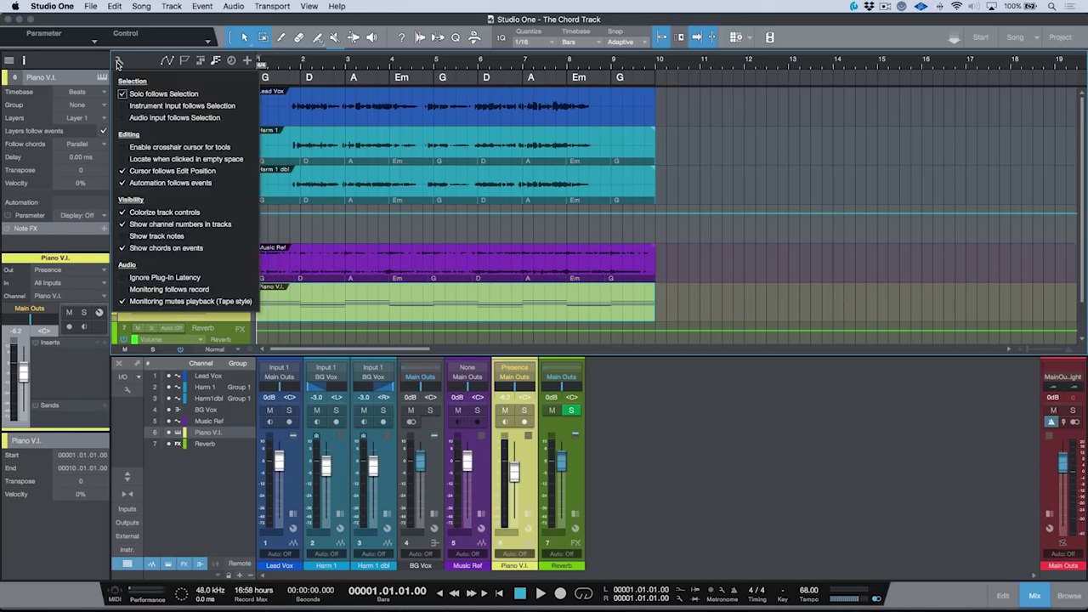
left_click(123, 248)
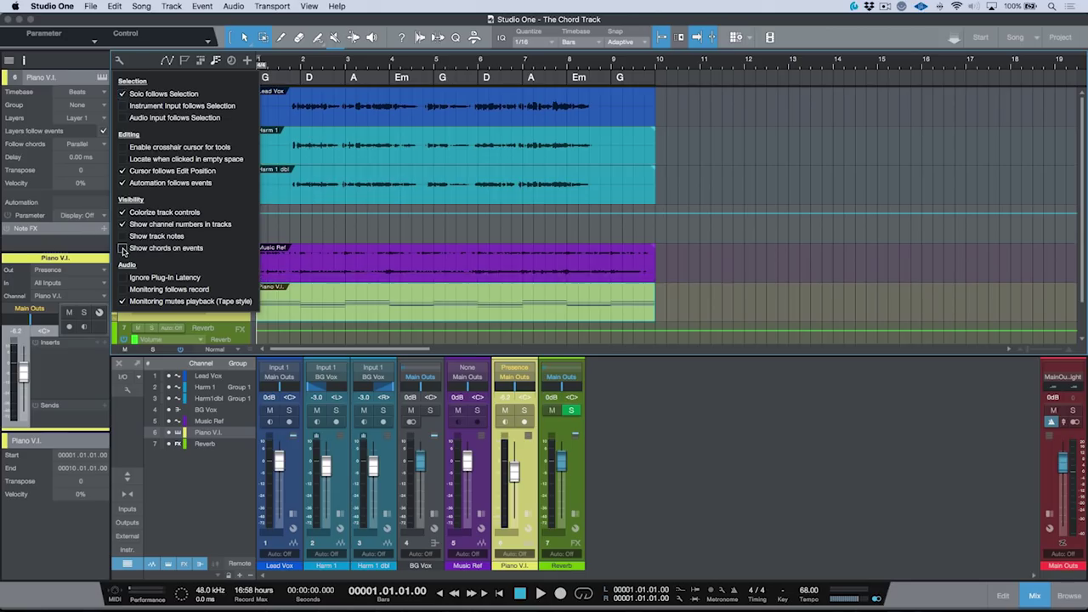
left_click(123, 248)
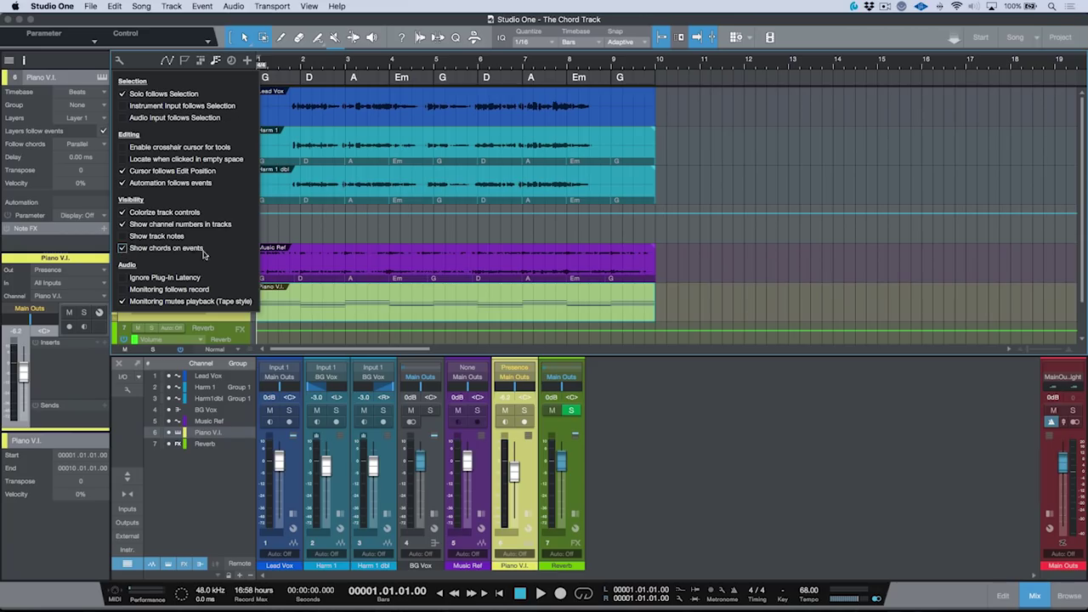
left_click(119, 59)
Open the Music Ref event in the audio editor and toggle the editor's chord display off and back on.
double_click(436, 274)
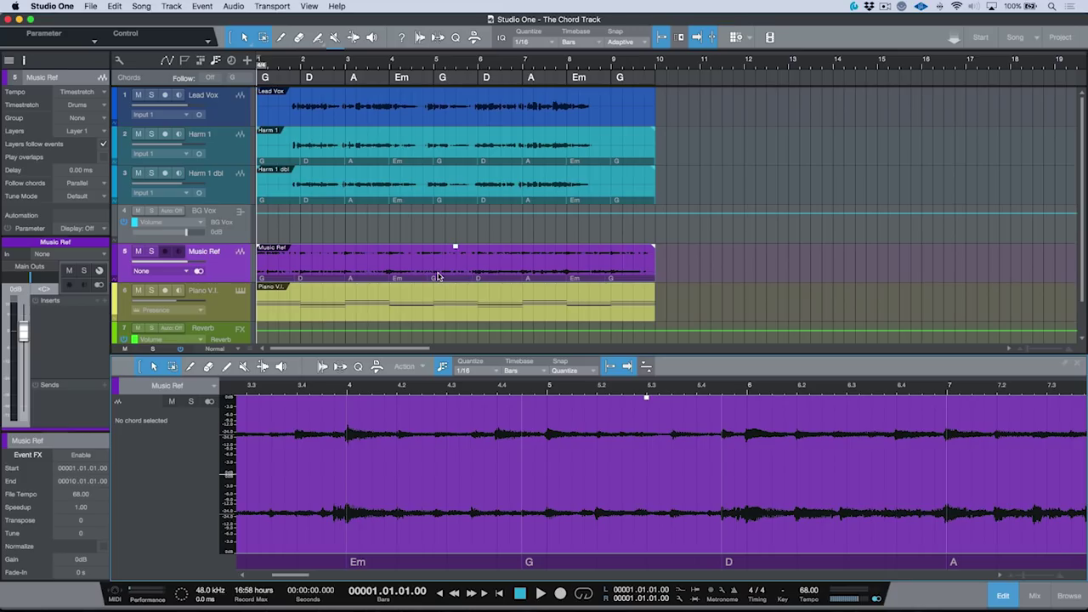
left_click(443, 368)
left_click(443, 369)
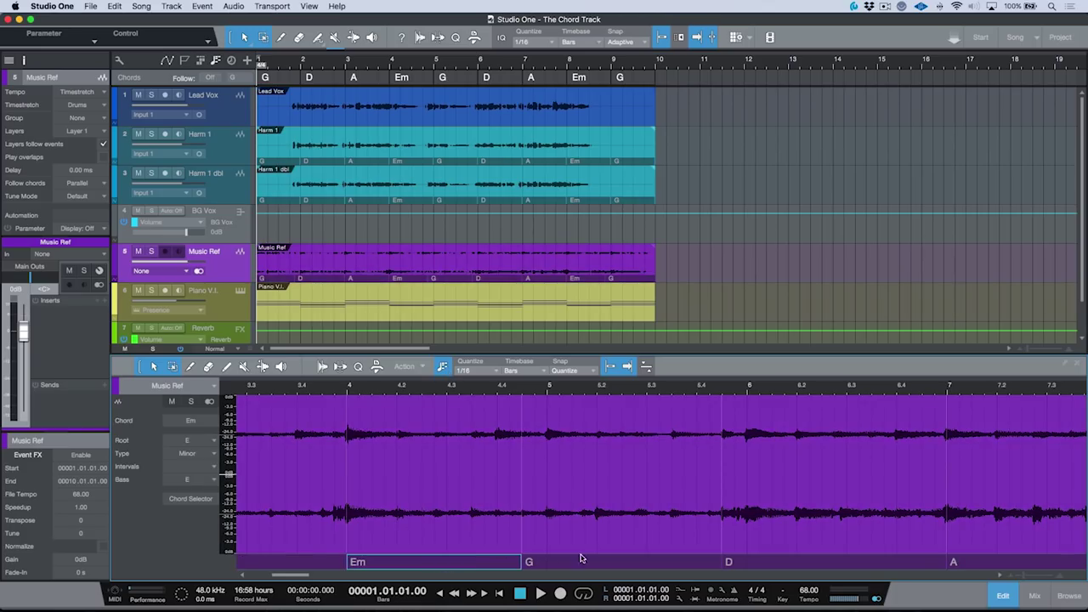
Select the D, G and Em chords in the audio editor and inspect the Em chord in the Chord Selector.
left_click(762, 562)
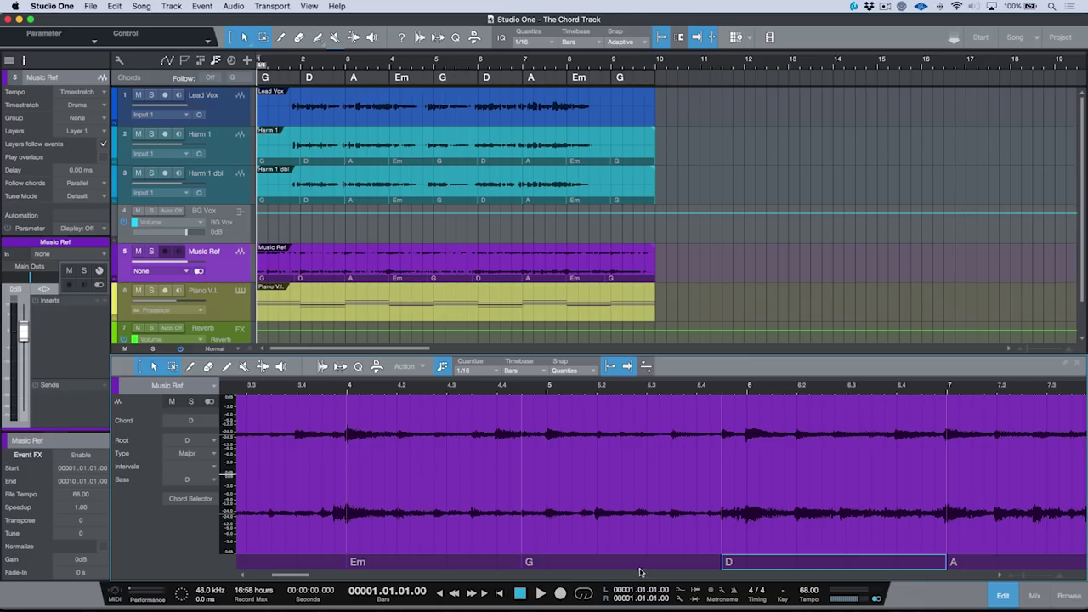
left_click(567, 568)
left_click(464, 566)
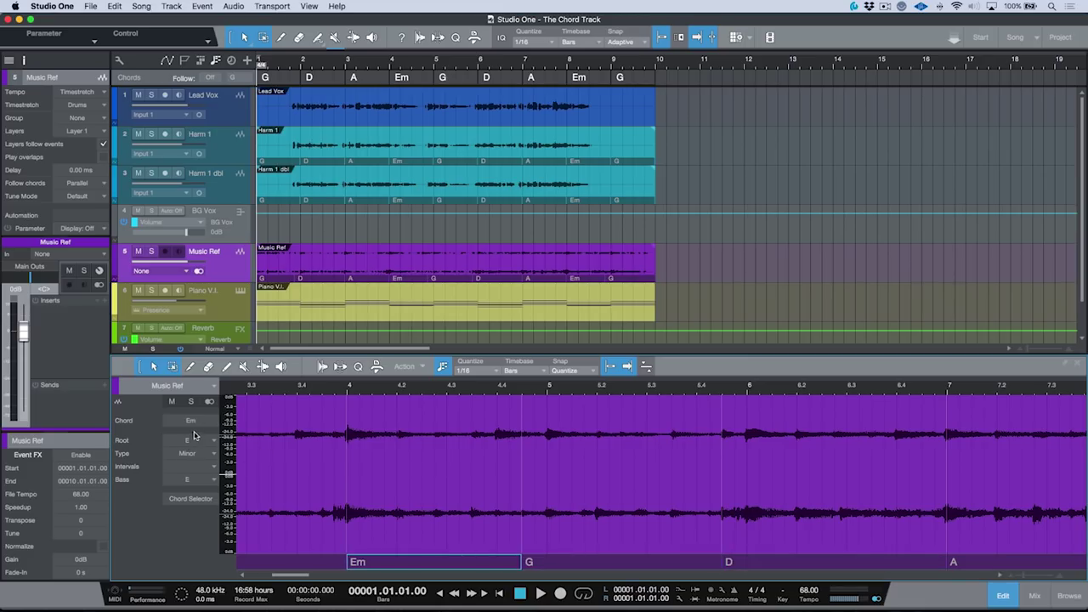
left_click(204, 502)
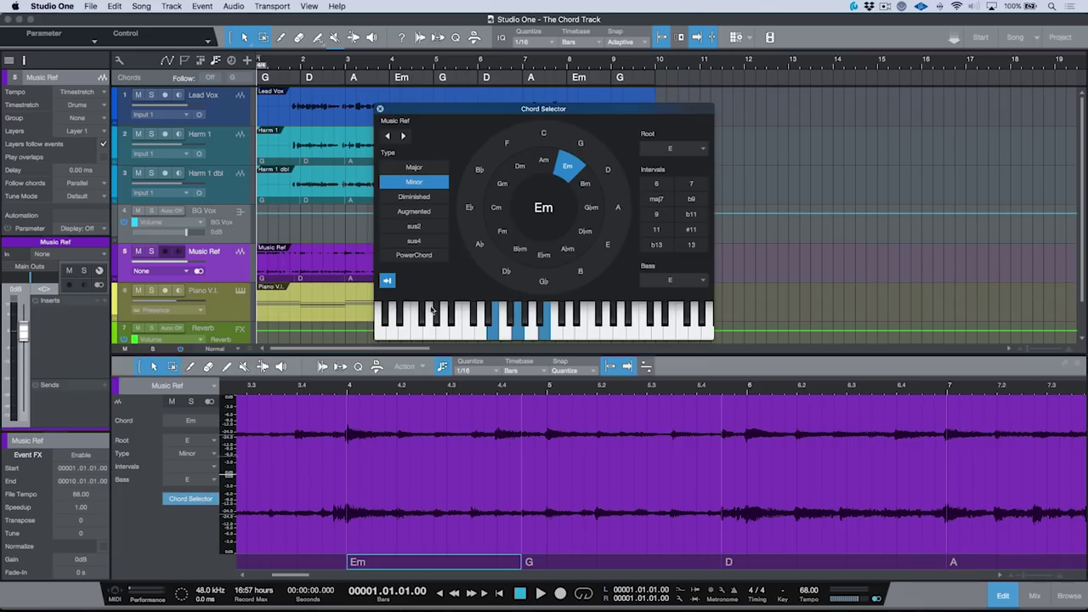
left_click(381, 109)
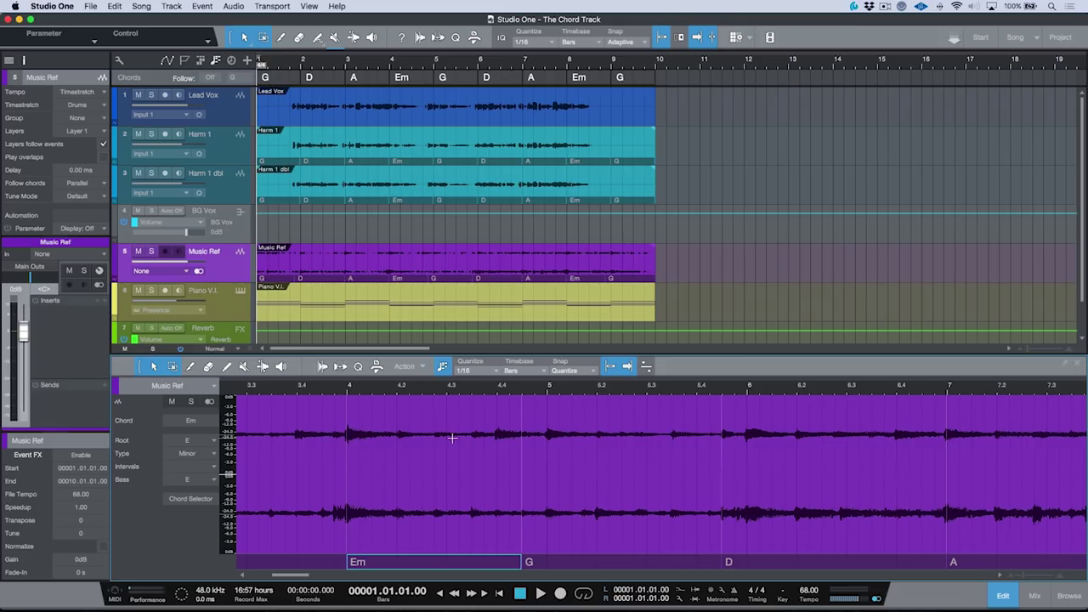
Review the chords from the start of the Music Ref event, selecting the A, Em and G chords.
scroll(468, 488, "left", 5)
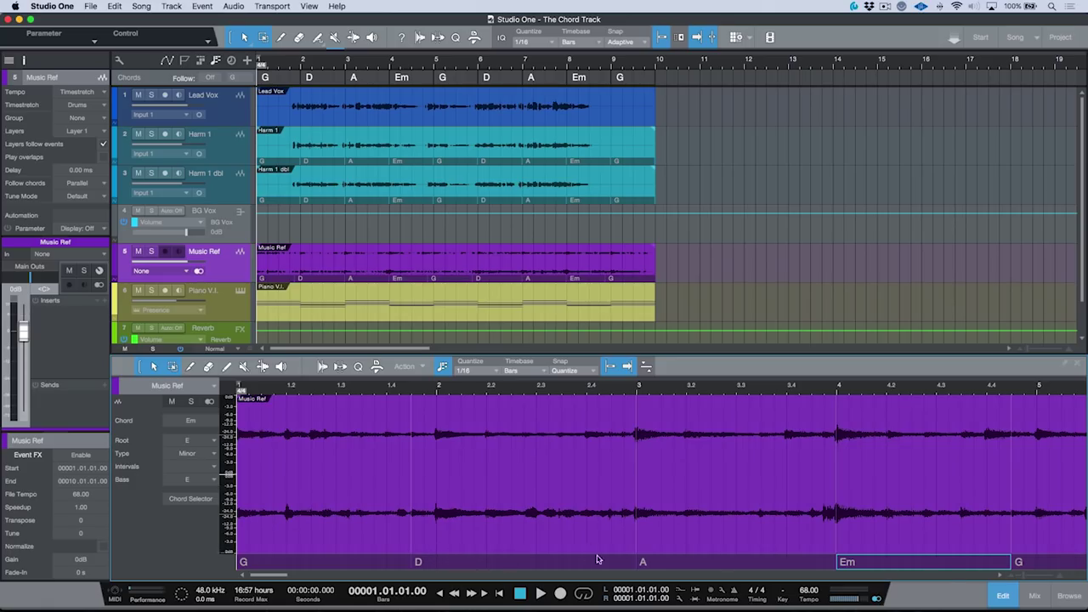
left_click(671, 563)
left_click(871, 563)
scroll(753, 457, "right", 6)
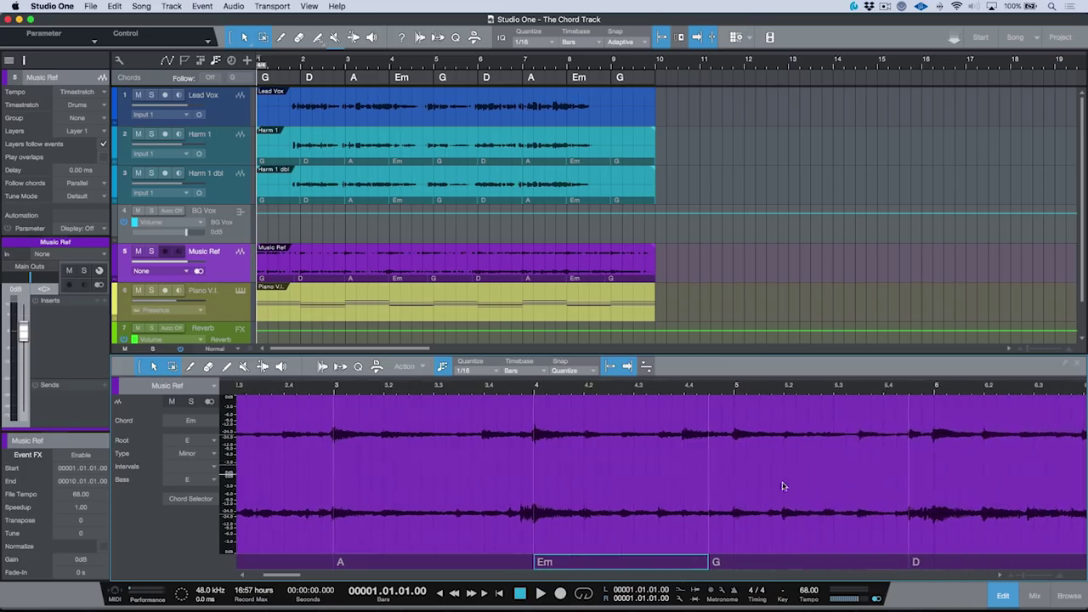
left_click(782, 563)
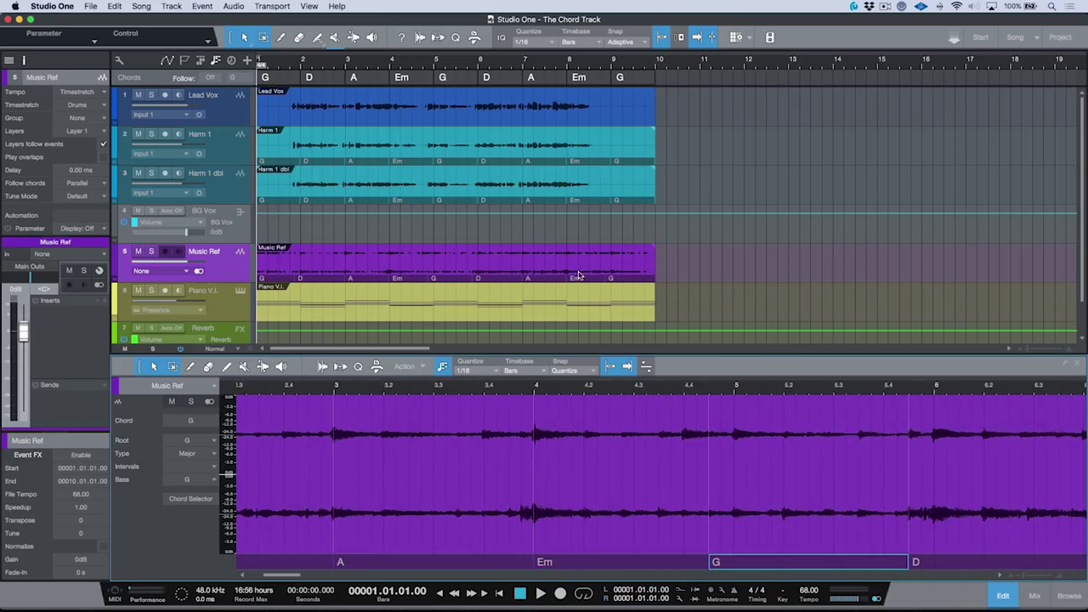
Examine the chord commands for the Music Ref event, including Extract to Chord Track.
left_click(618, 273)
right_click(618, 273)
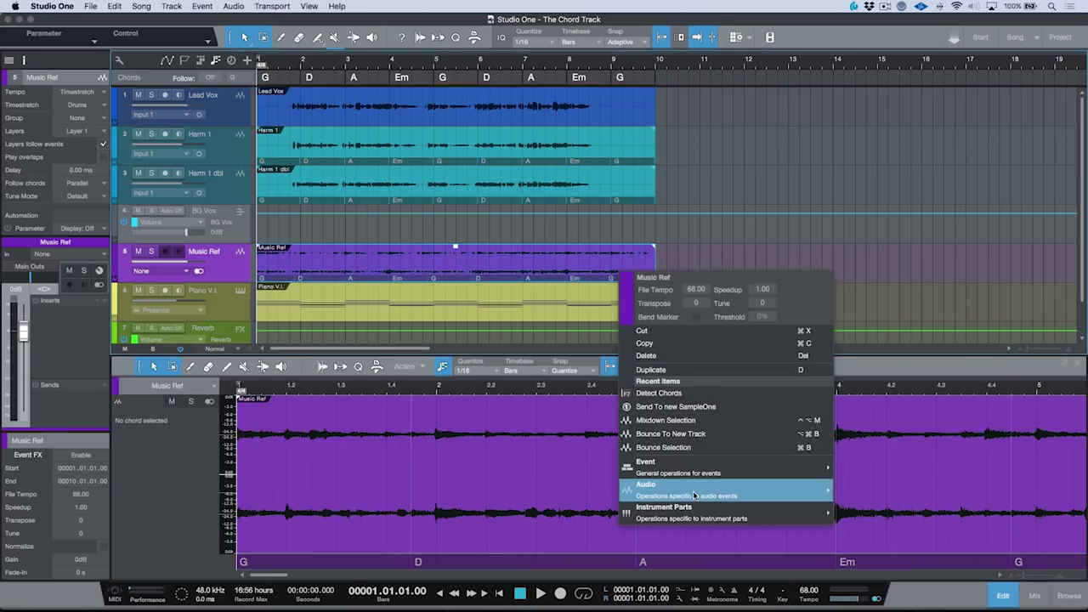
mouse_move(697, 492)
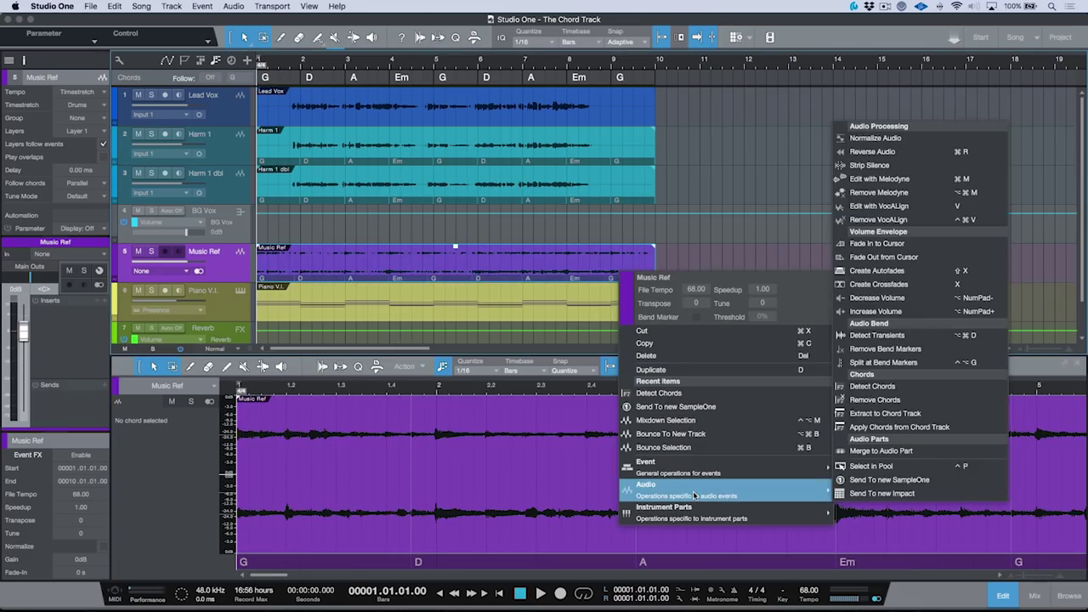
left_click(884, 414)
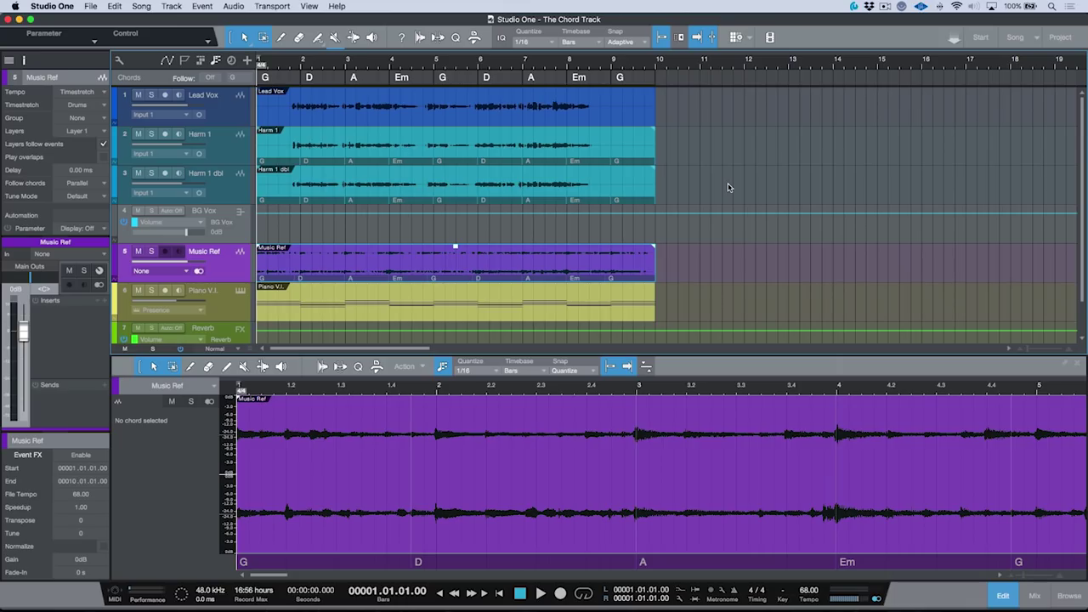
Move the boundary between the first G and D chords of the Music Ref event to the start of bar 2.
left_click(408, 562)
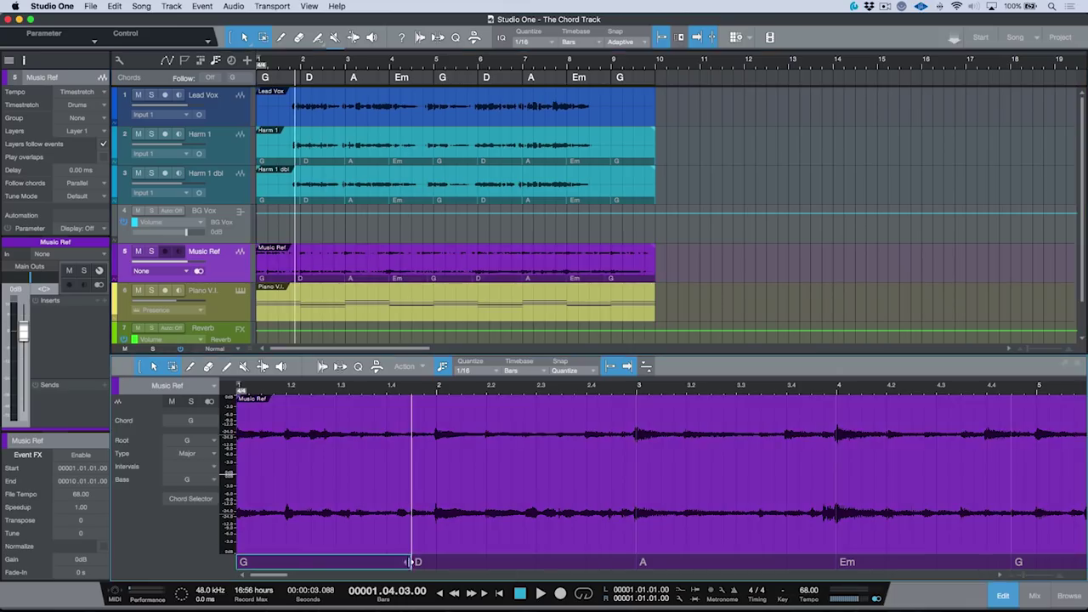
left_click_drag(408, 562, 432, 562)
left_click(417, 564)
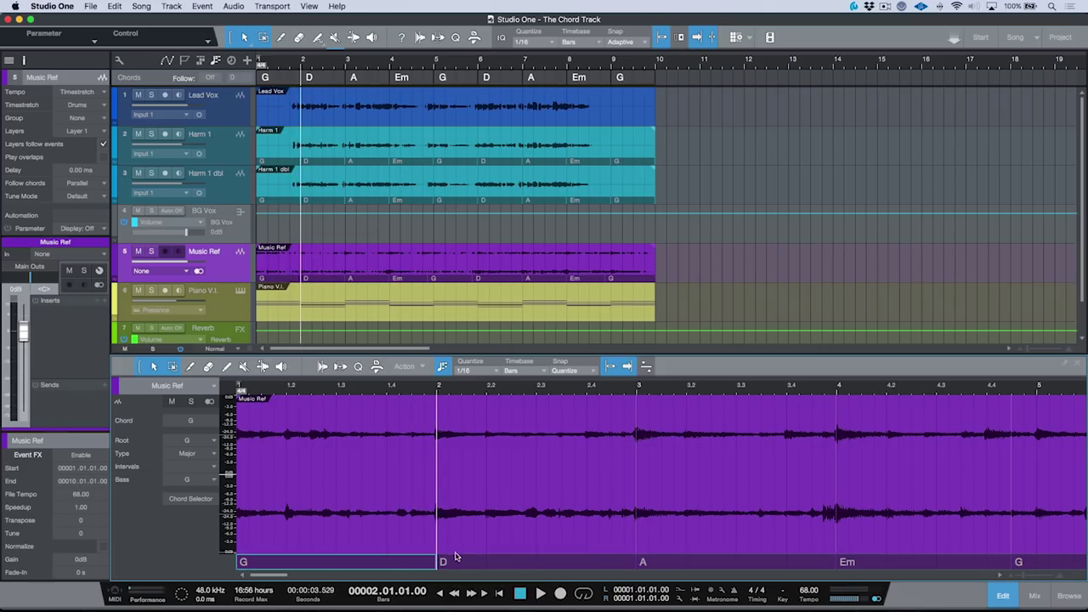
Remove the detected chords from the Music Ref event.
right_click(558, 272)
mouse_move(689, 489)
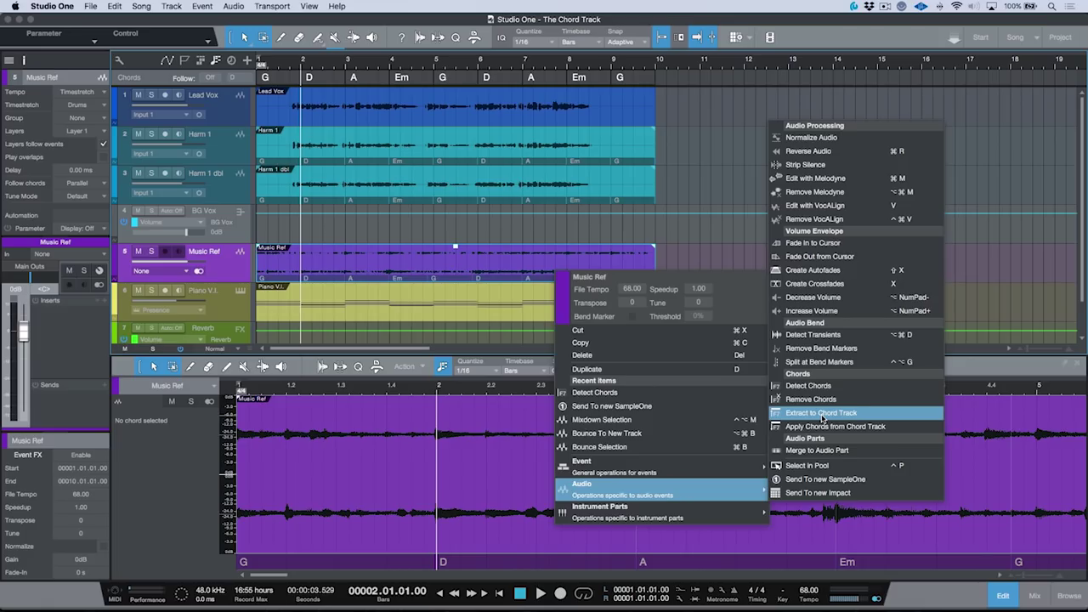
left_click(821, 400)
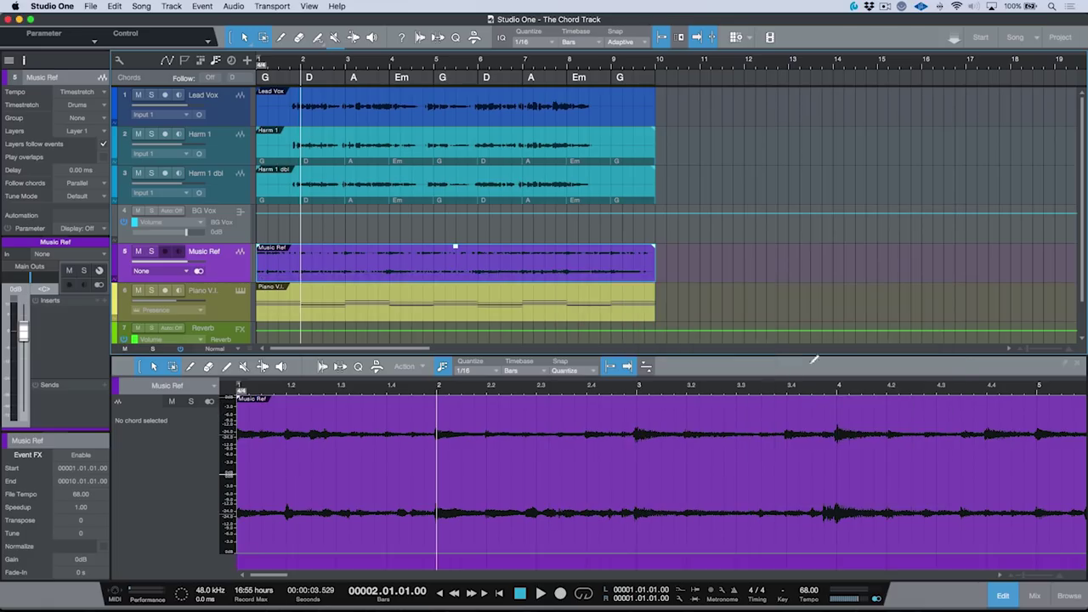
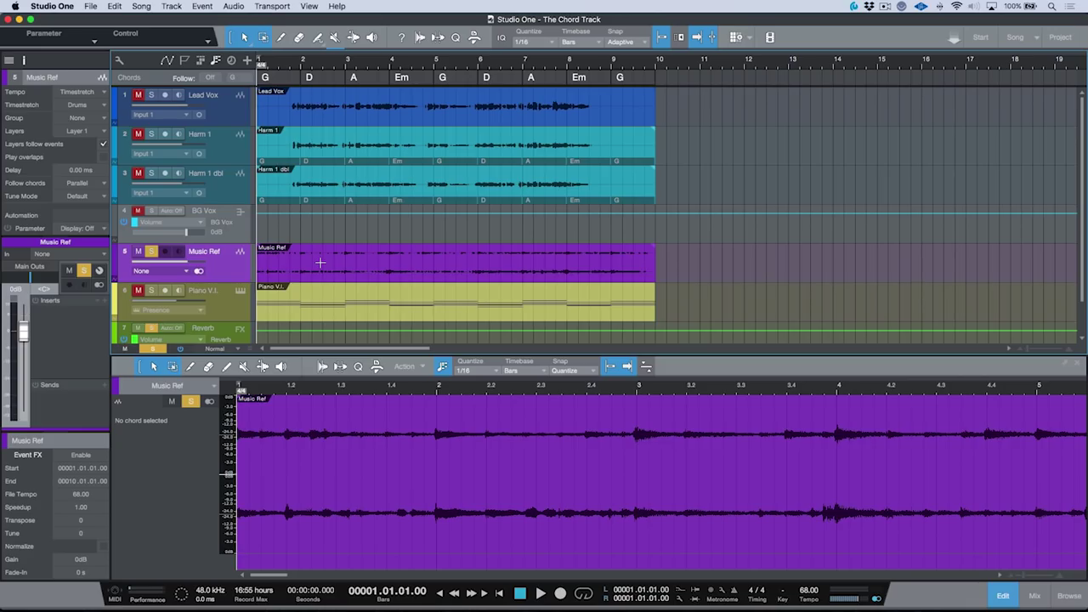
Play the soloed Music Ref track from the song start and the soloed Lead Vox track from where the vocal begins.
key("space")
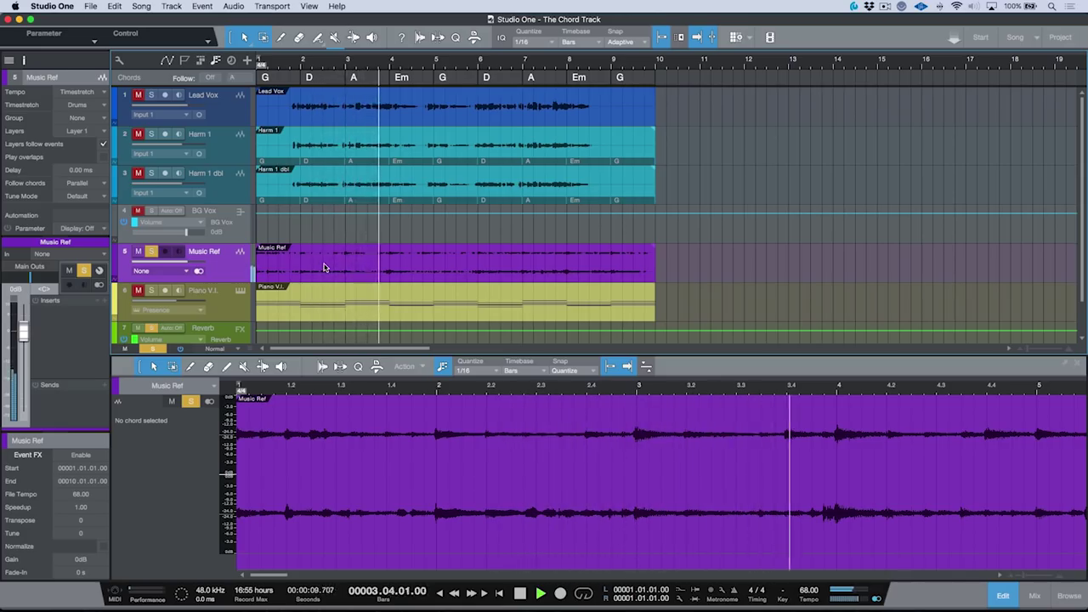
key("space")
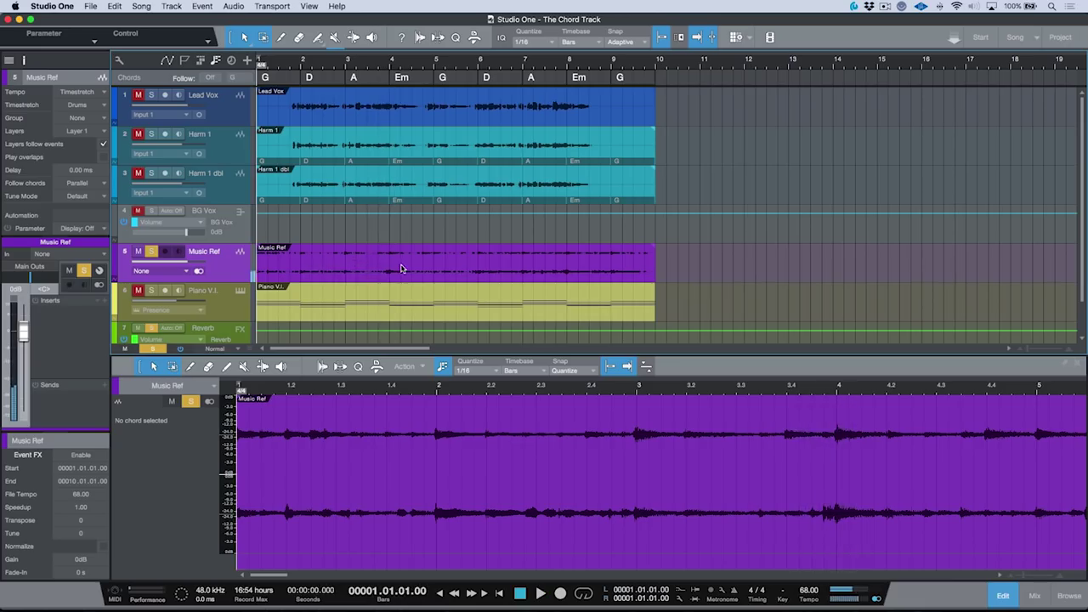
left_click(406, 121)
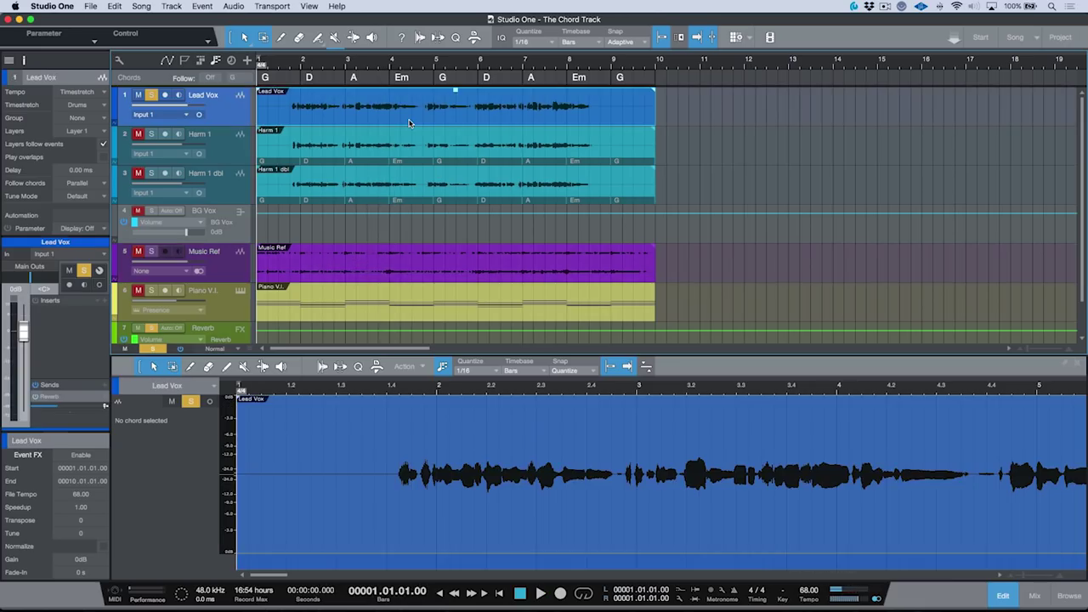
left_click(292, 110)
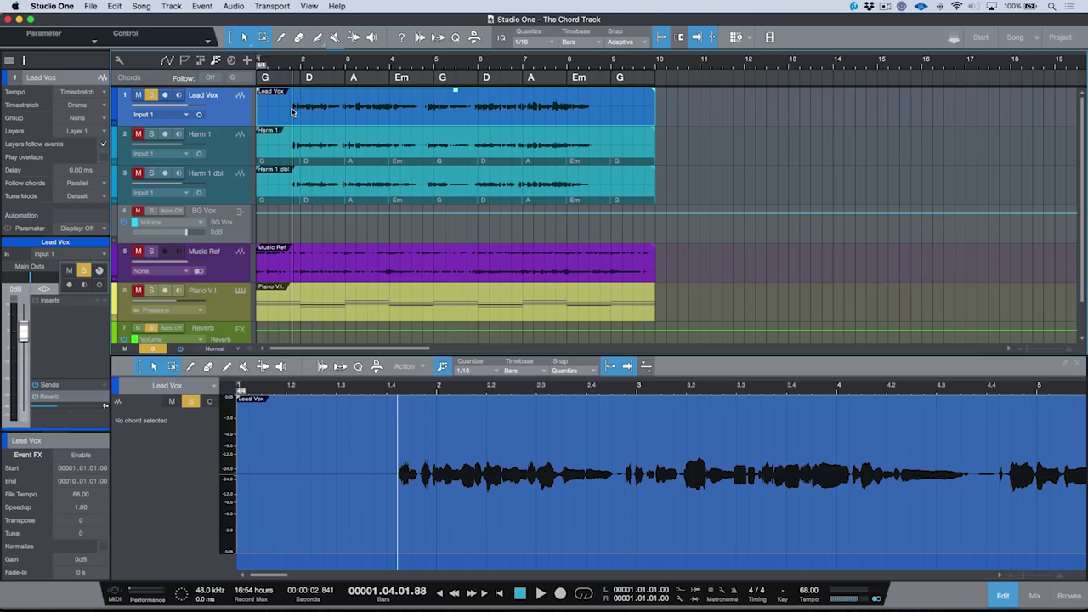
key("space")
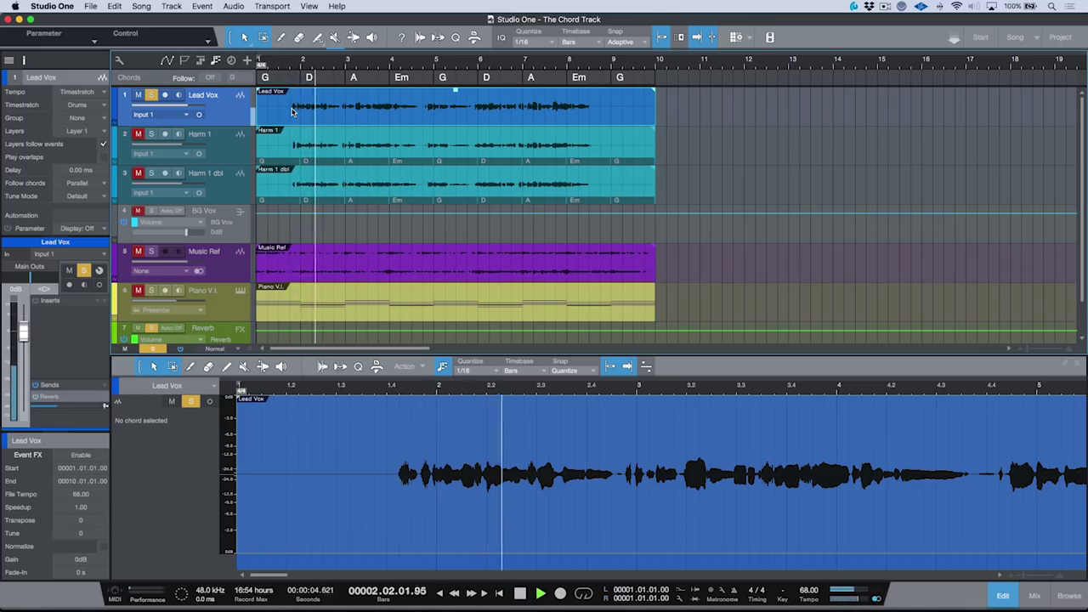
key("space")
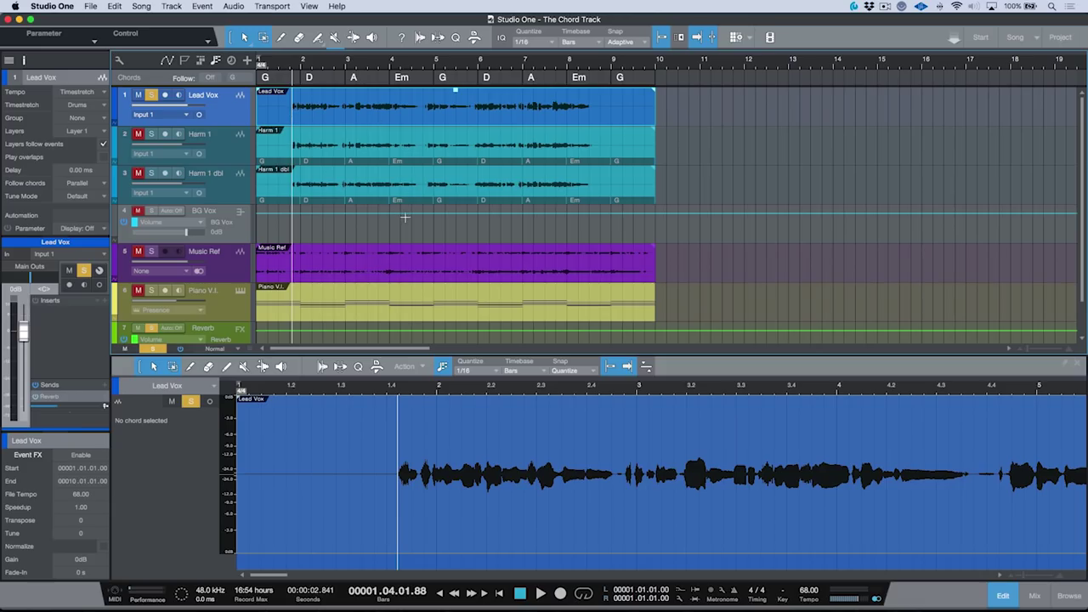
Examine the chord commands available for the Harm 1 audio event.
left_click(439, 156)
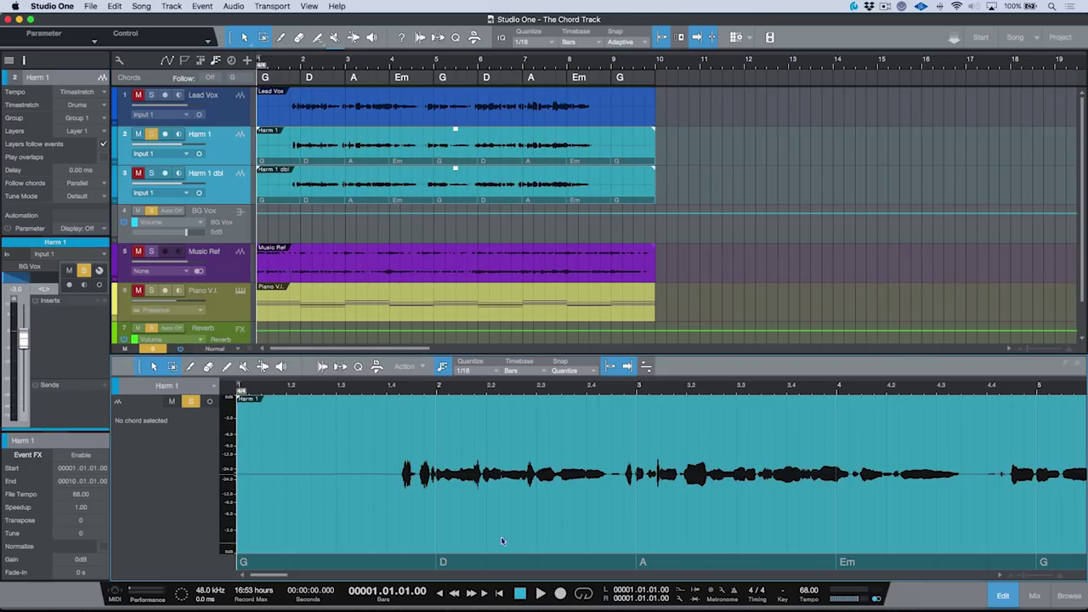
right_click(479, 149)
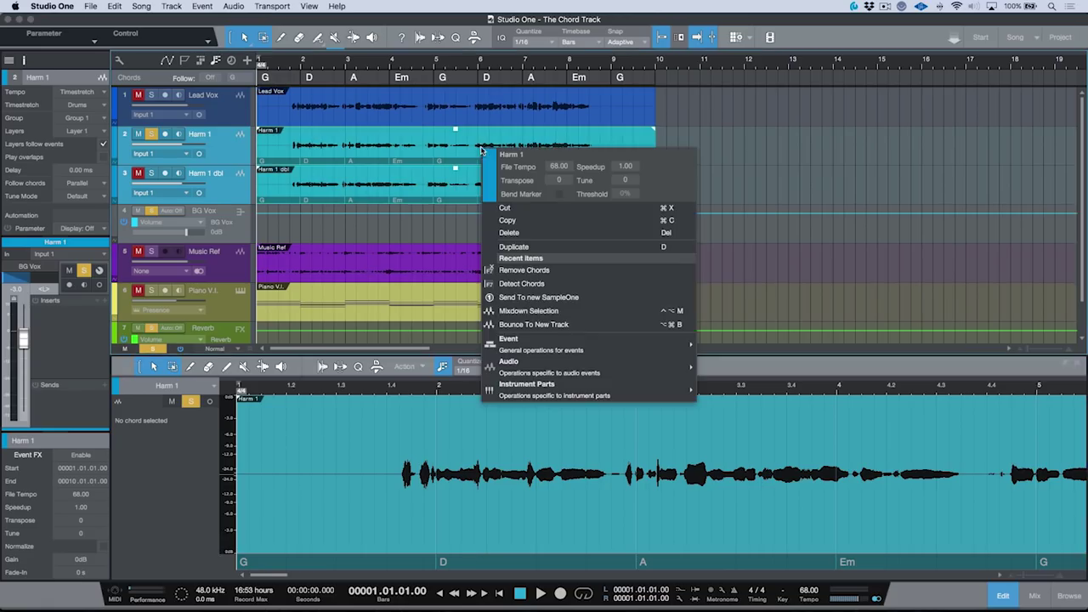
mouse_move(565, 367)
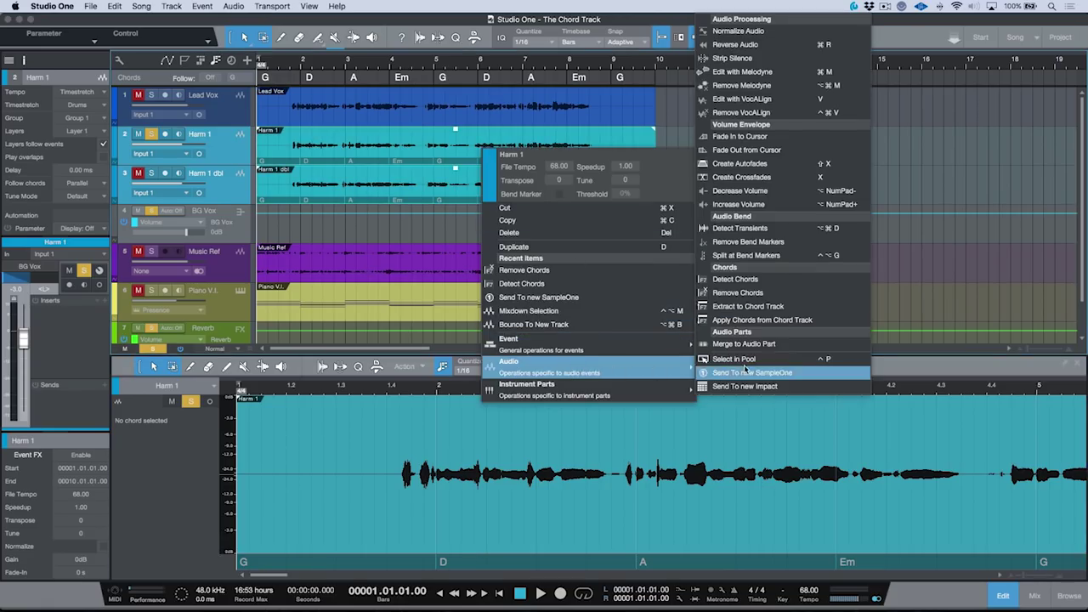
left_click(751, 312)
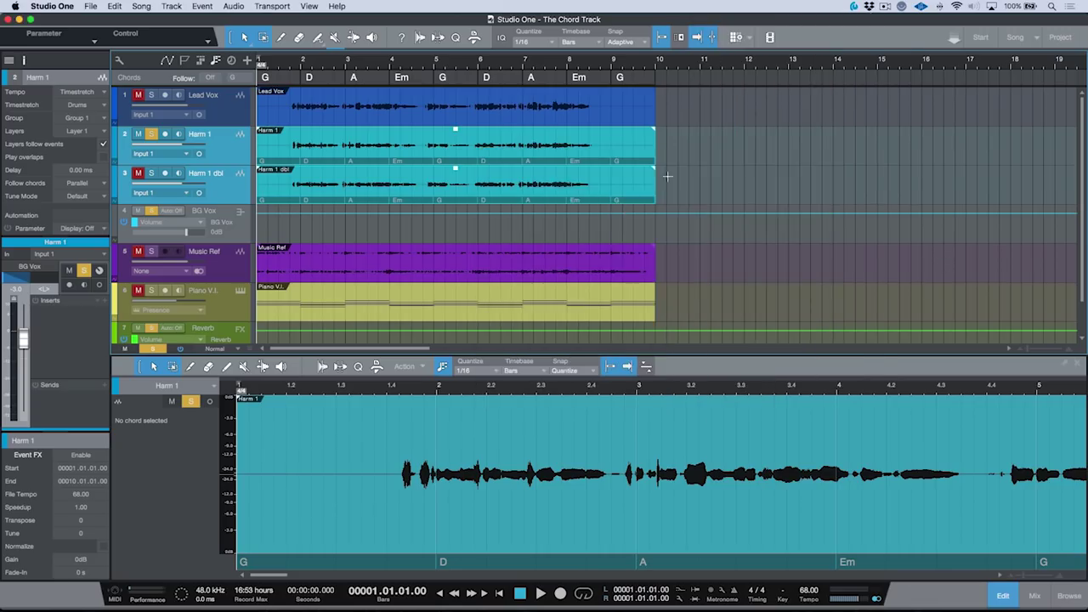
Apply the chords from the chord track to the Lead Vox event.
left_click(535, 118)
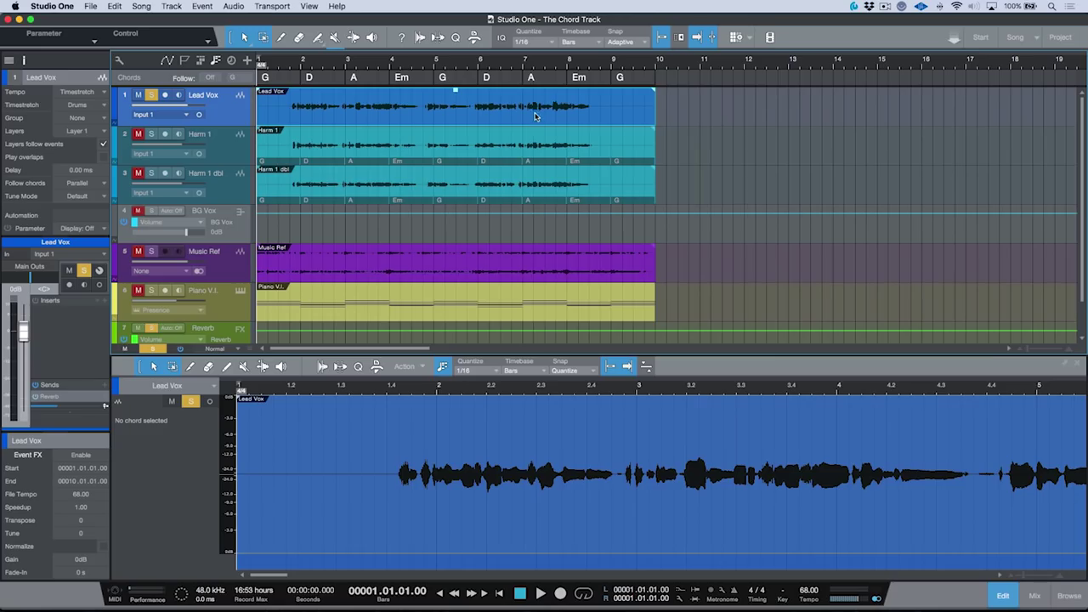
right_click(444, 123)
mouse_move(509, 344)
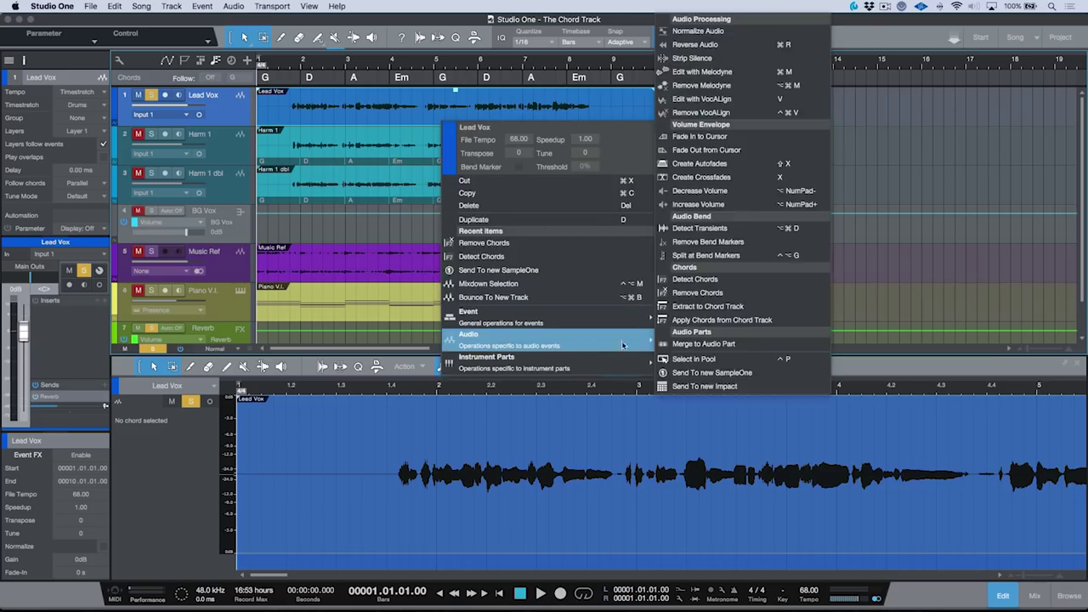
left_click(712, 325)
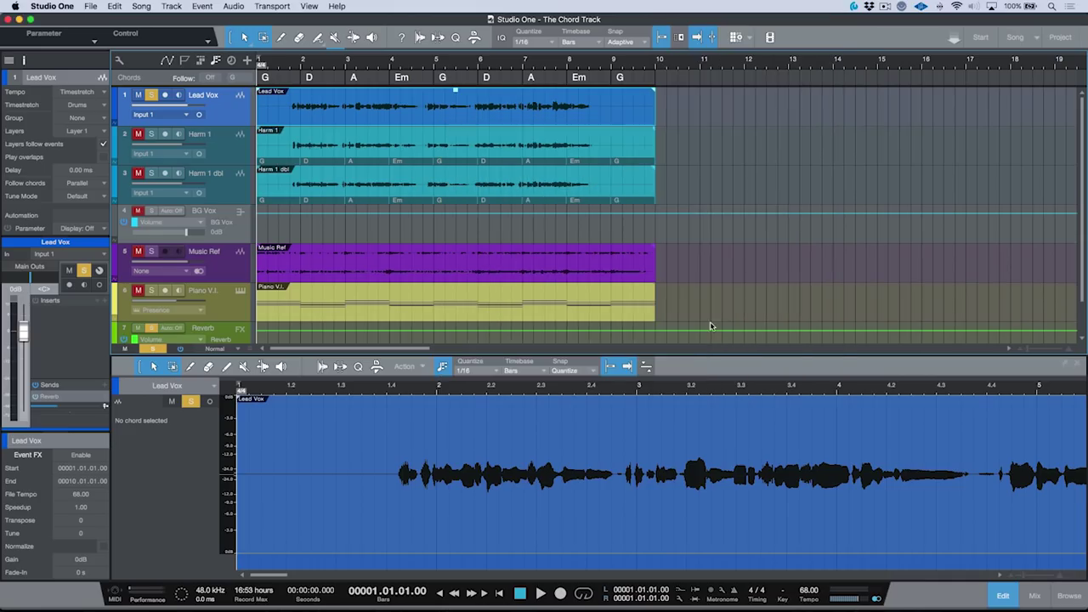
Apply the chords from the chord track to the Music Ref event and clear the active solo.
left_click(610, 276)
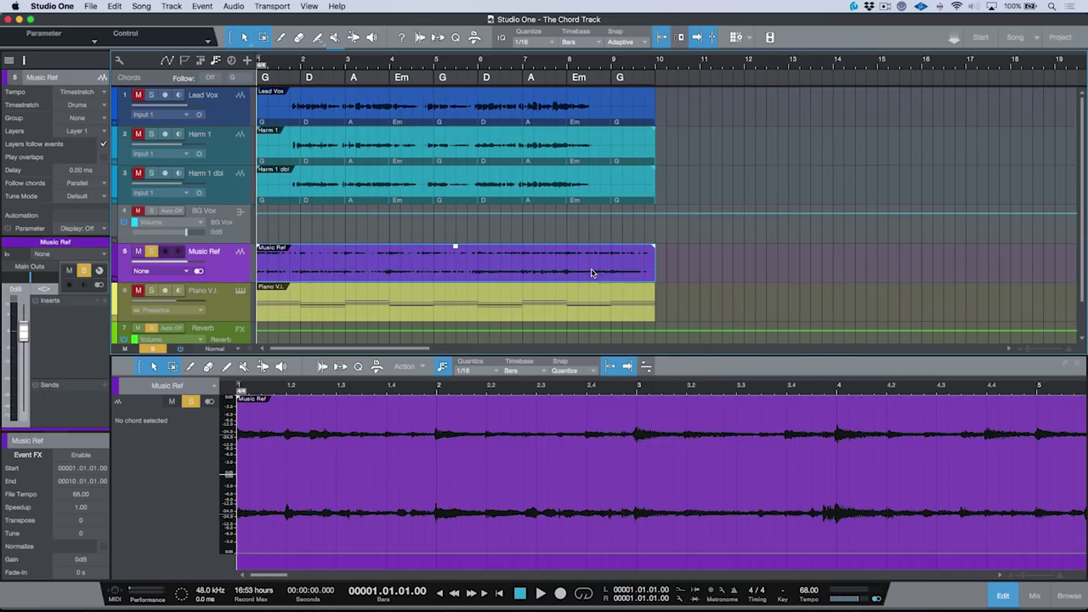
right_click(591, 272)
mouse_move(673, 493)
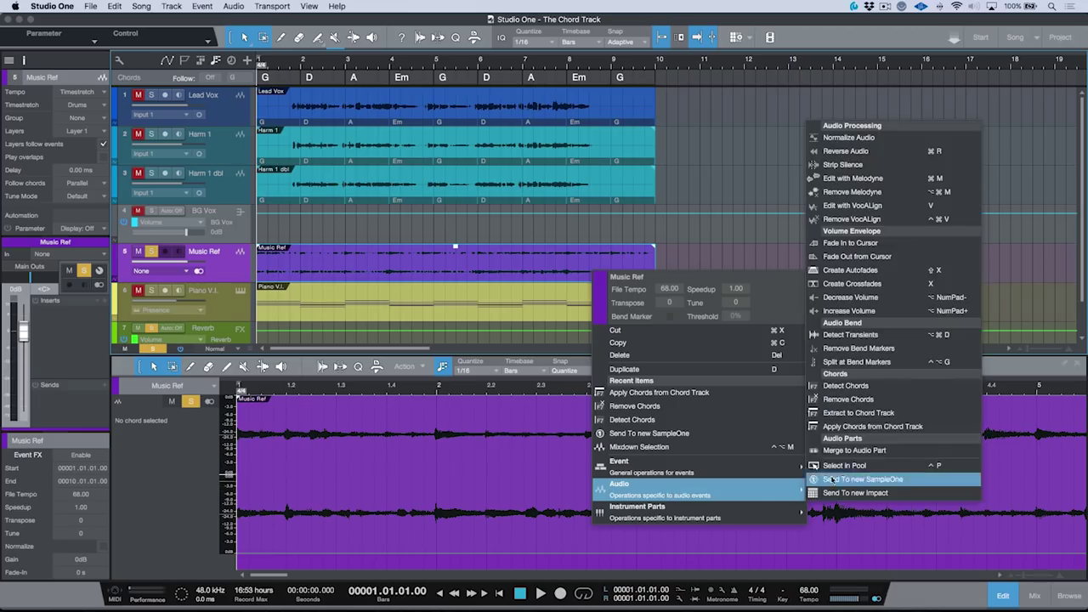
left_click(853, 430)
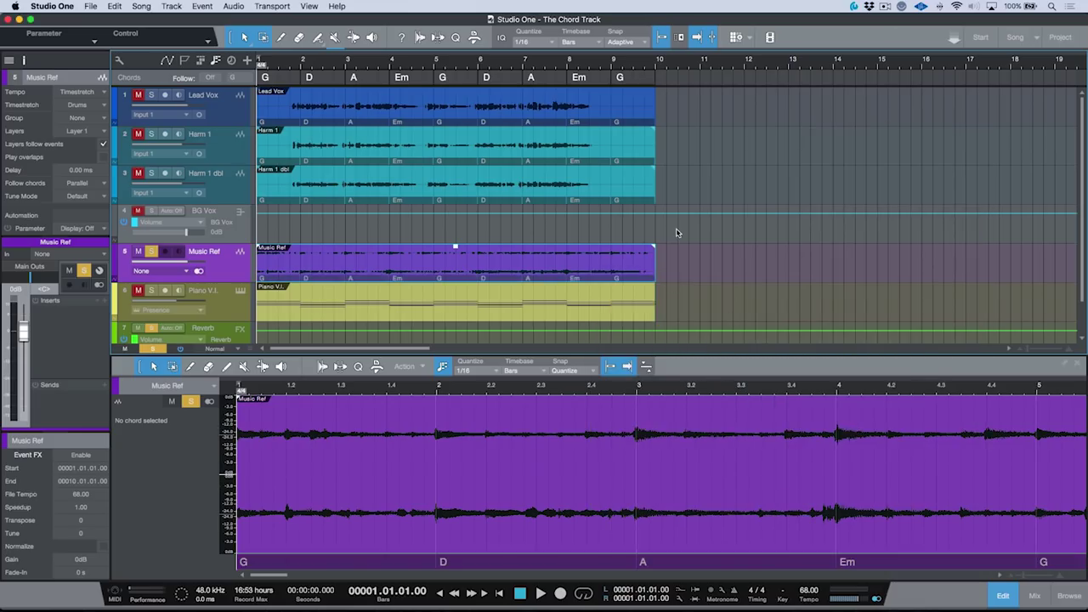
key("shift+s")
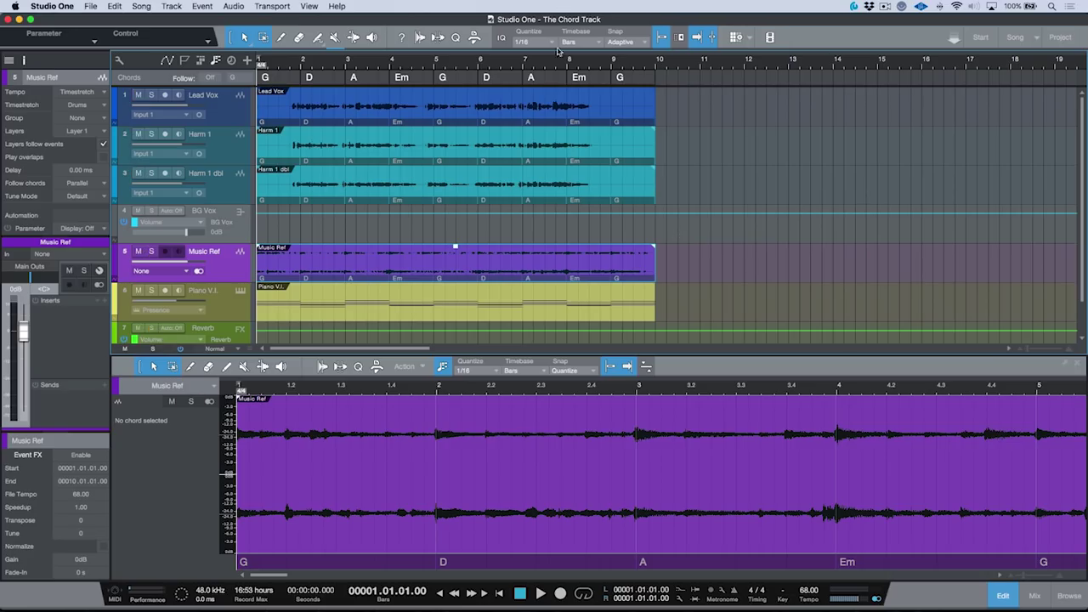
Select the Lead Vox, Harm 1 and Harm 1 dbl events together and examine their chord commands, including Apply Chords from Chord Track.
left_click(572, 116)
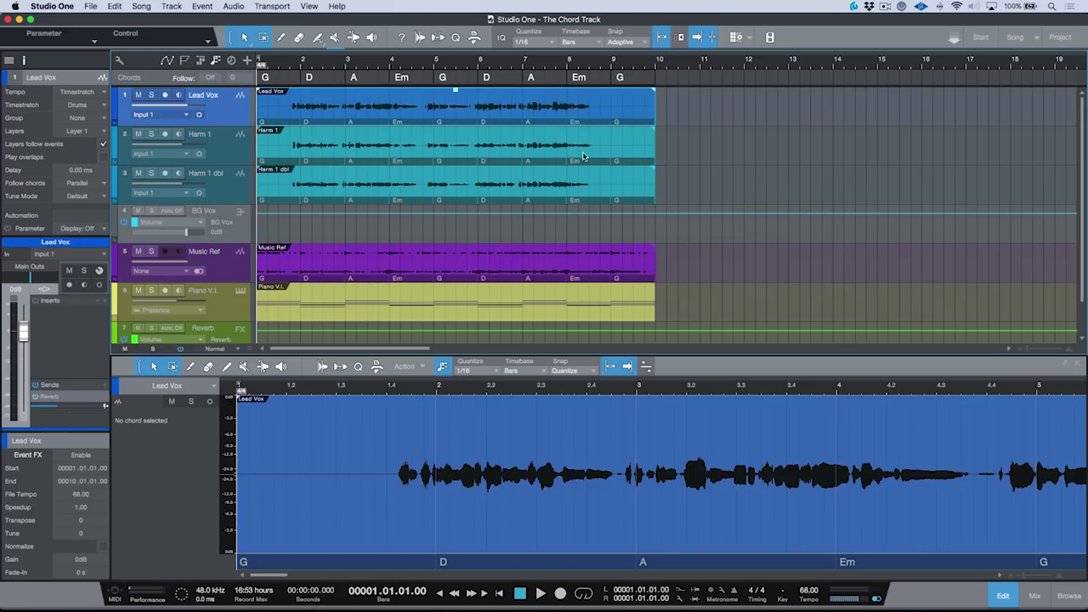
left_click(586, 155)
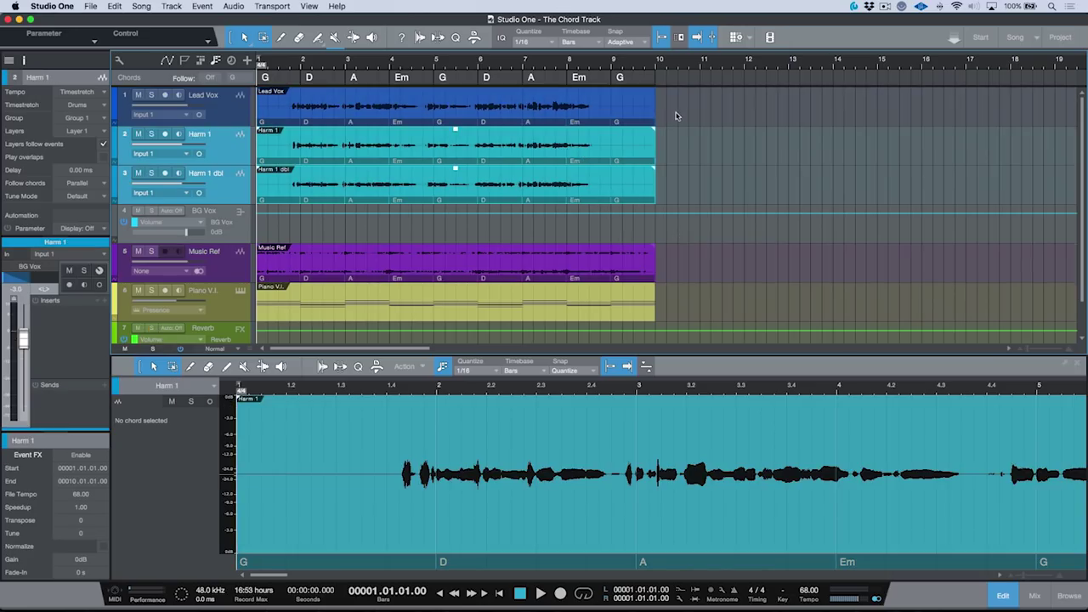
left_click_drag(676, 88, 624, 182)
right_click(594, 113)
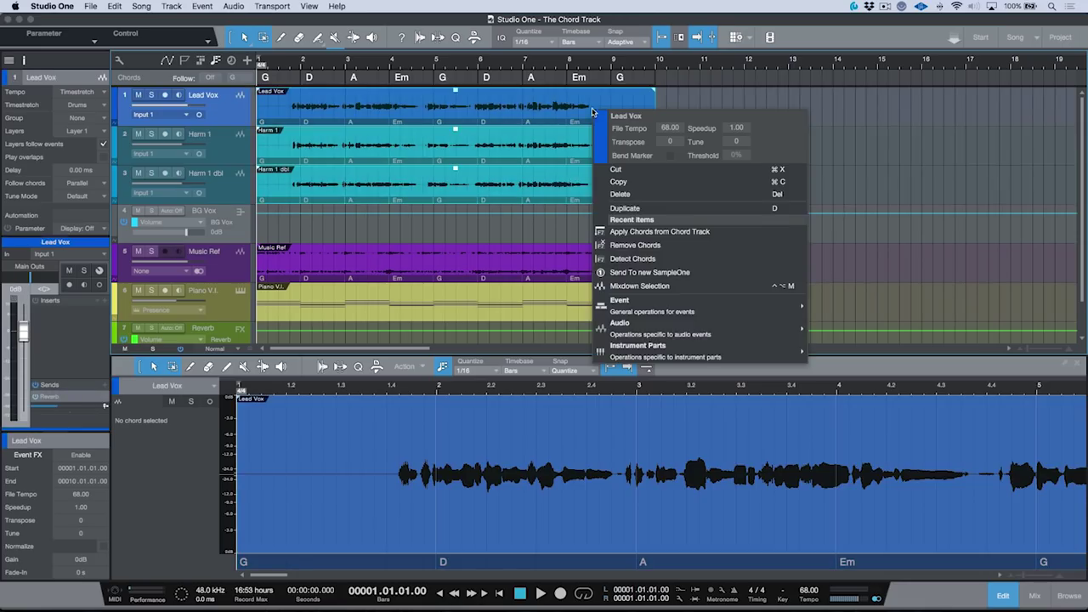
mouse_move(691, 337)
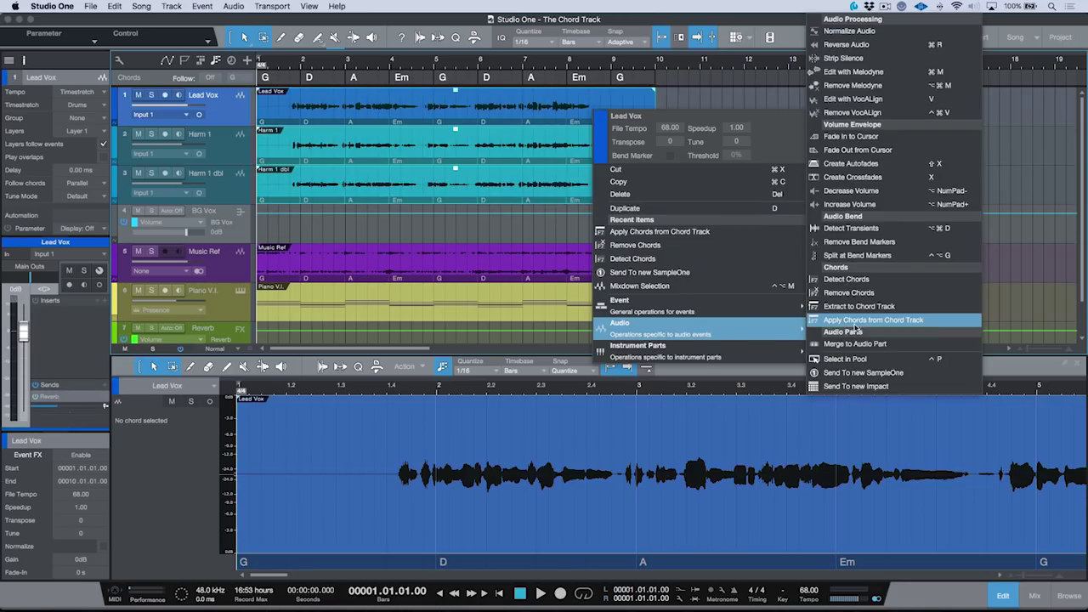
left_click(1025, 267)
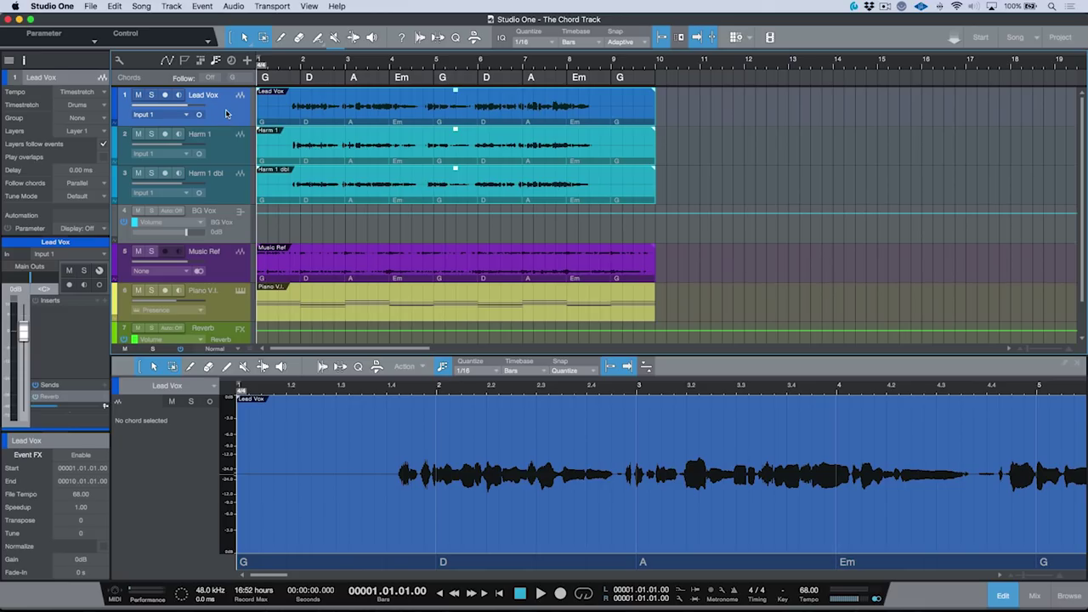
Examine the Follow chords modes for the Harm 1 track, then deselect the vocal events.
left_click(226, 140)
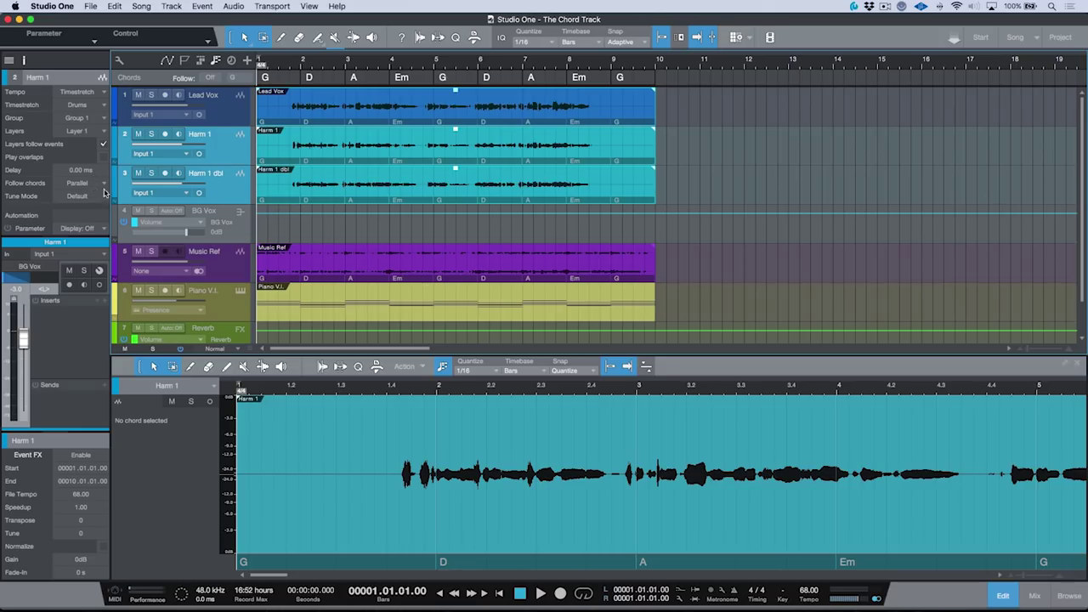
left_click(104, 186)
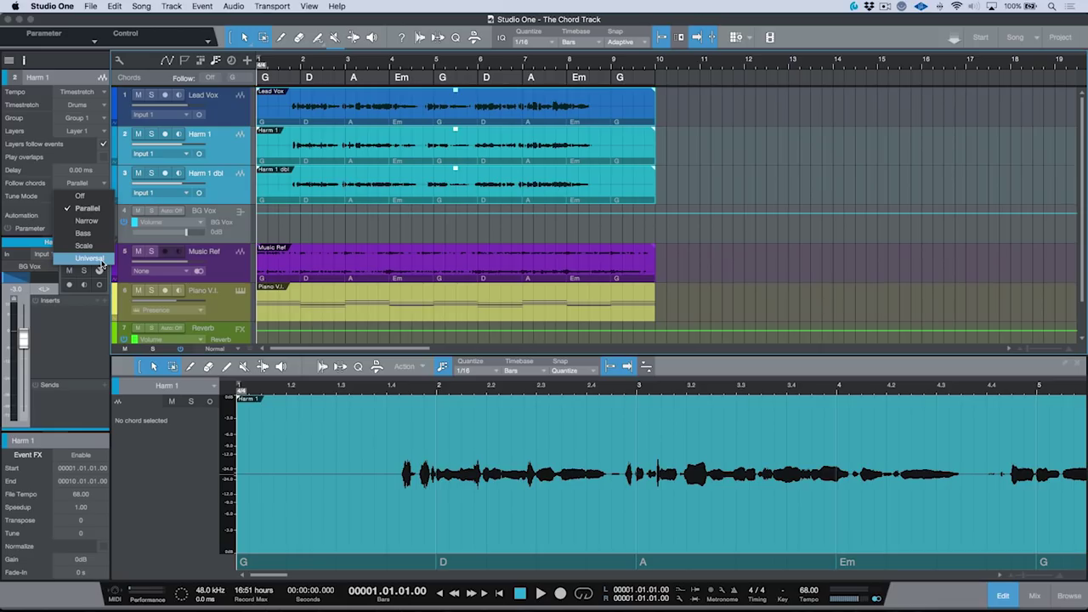
left_click(788, 105)
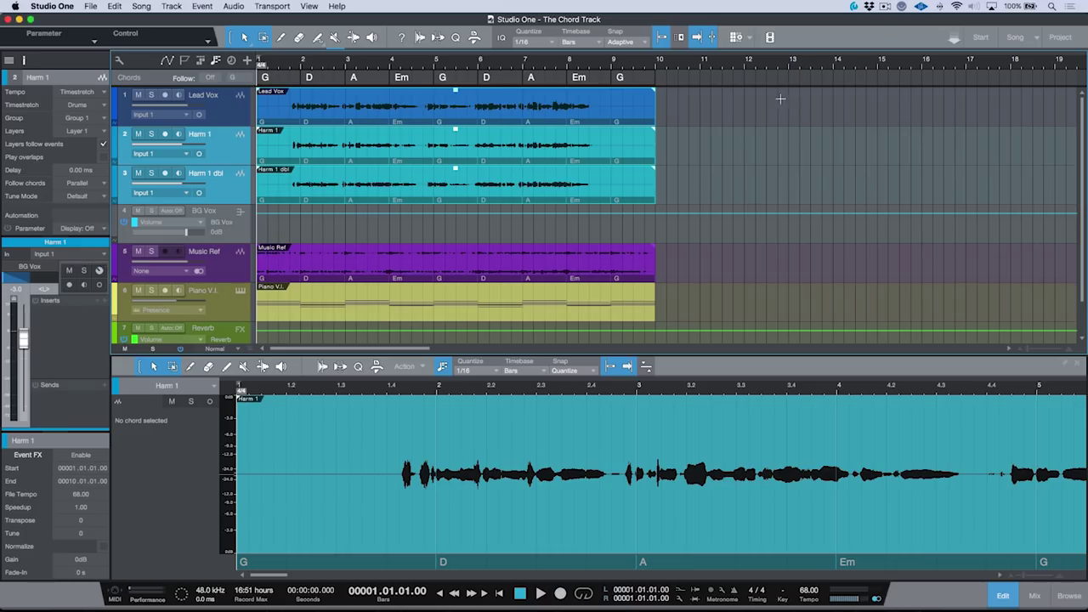
left_click(680, 115)
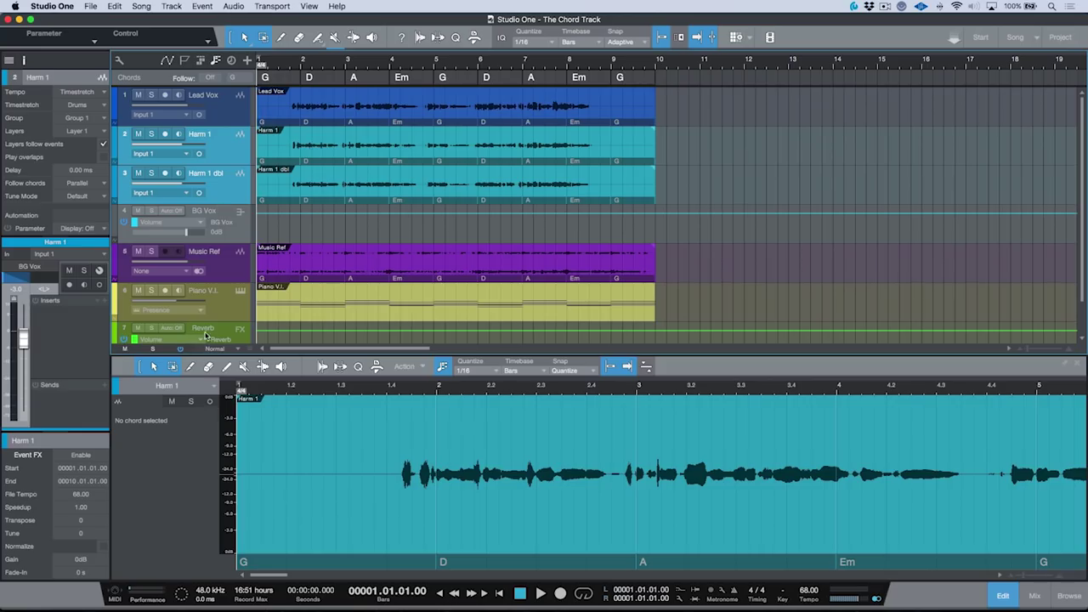
Compare the Follow chords settings of the Piano V.I. and Harm 1 dbl tracks, keeping the piano on Parallel.
left_click(231, 299)
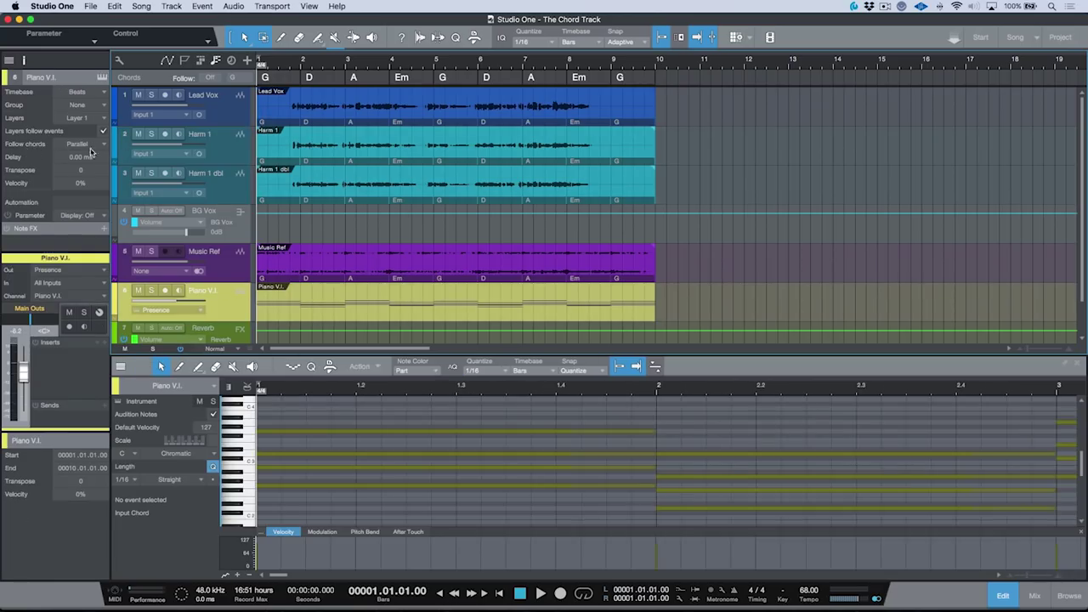
left_click(226, 197)
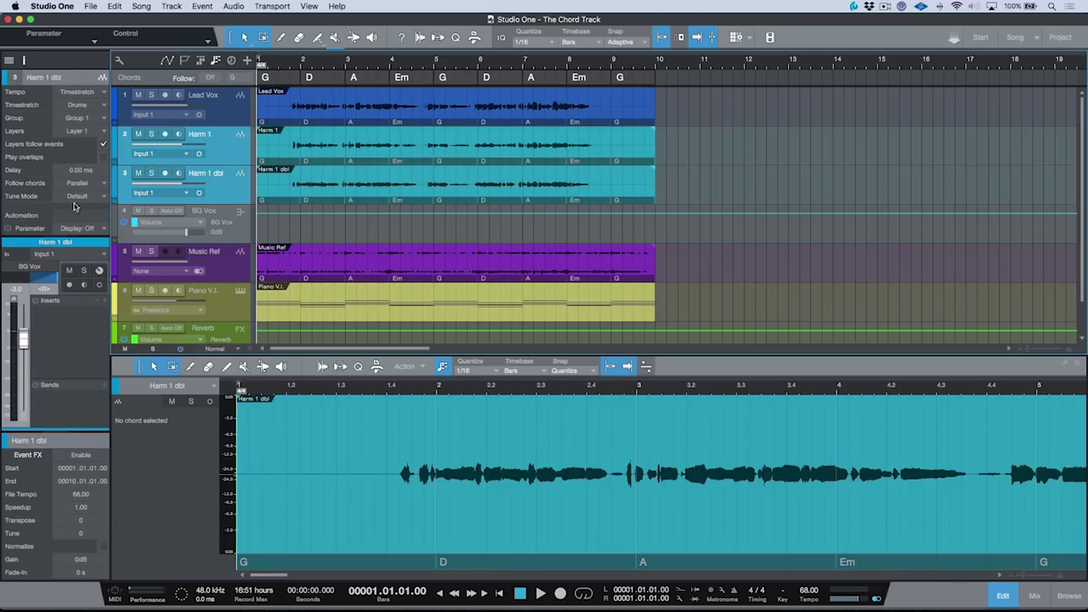
left_click(231, 303)
left_click(99, 147)
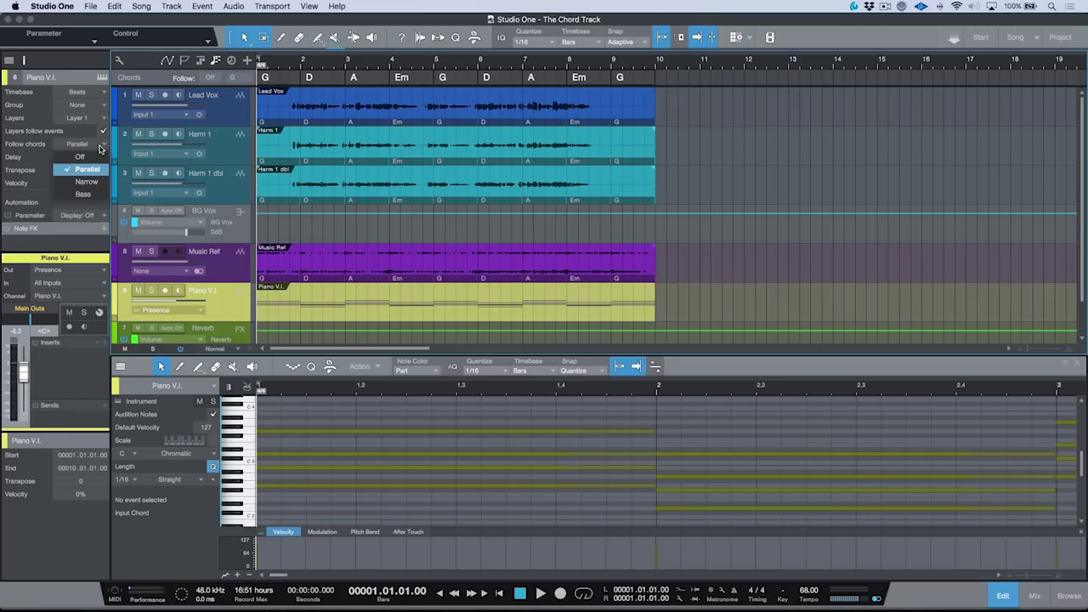
left_click(95, 170)
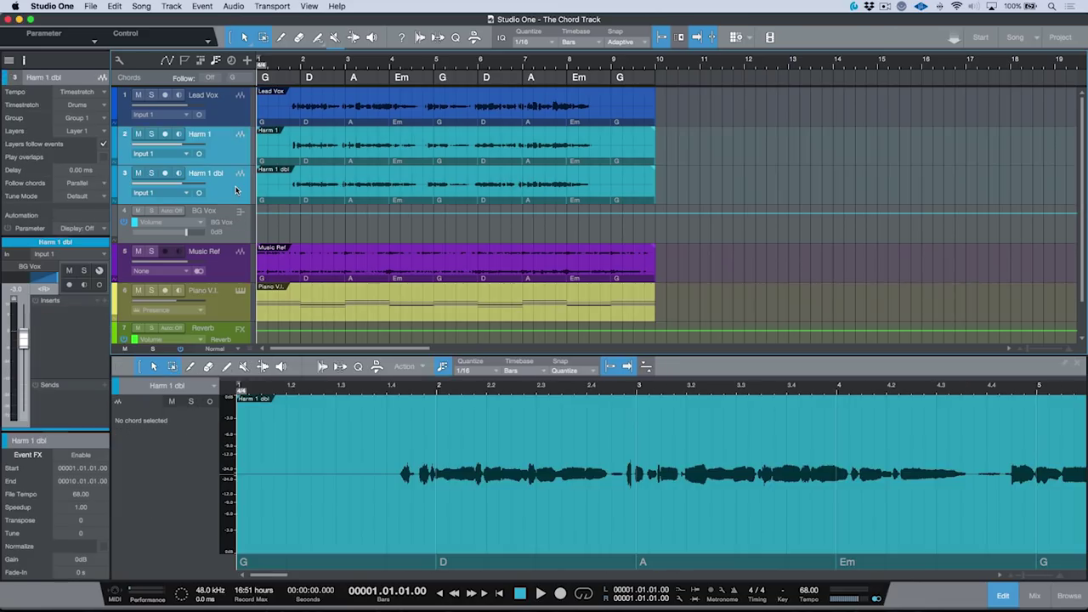
Turn on Follow for the chord track and show the mix console.
left_click(236, 191)
left_click(212, 79)
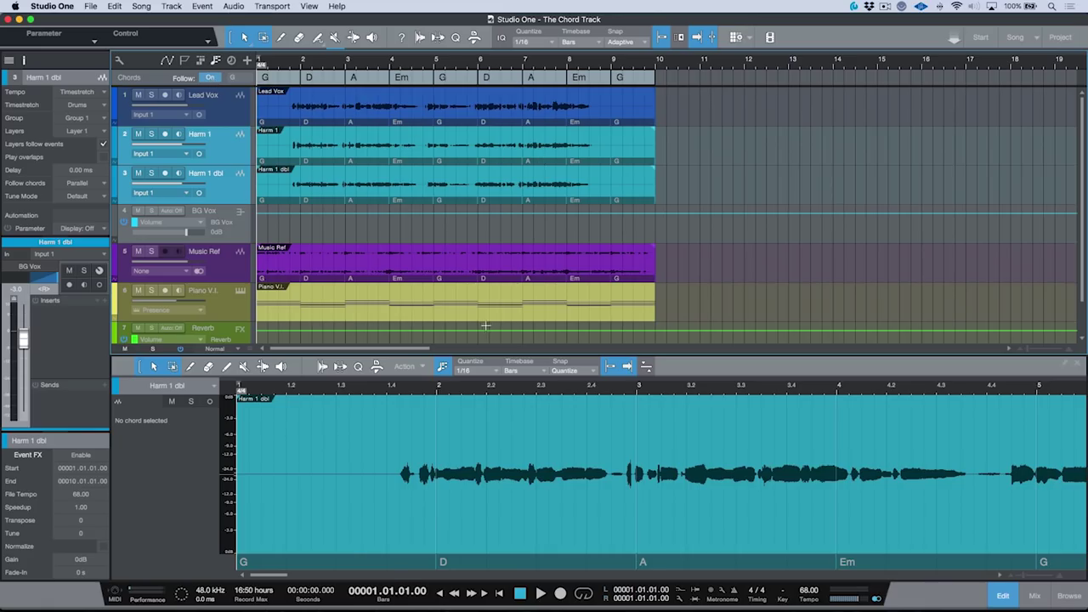
key("F3")
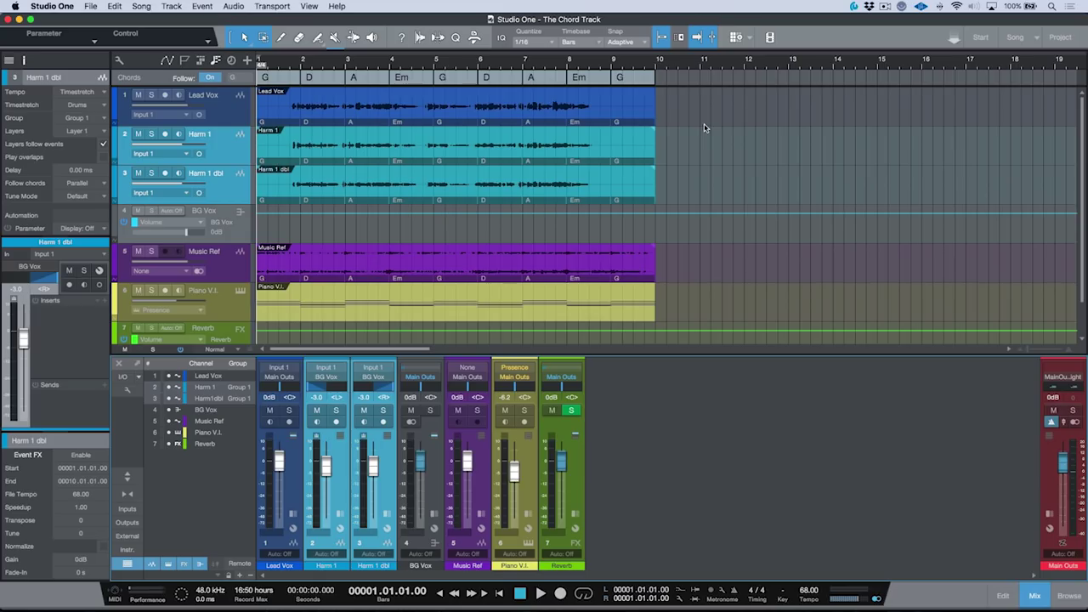
Place the playhead at the start of bar 2 and play the full mix from there.
left_click(299, 110)
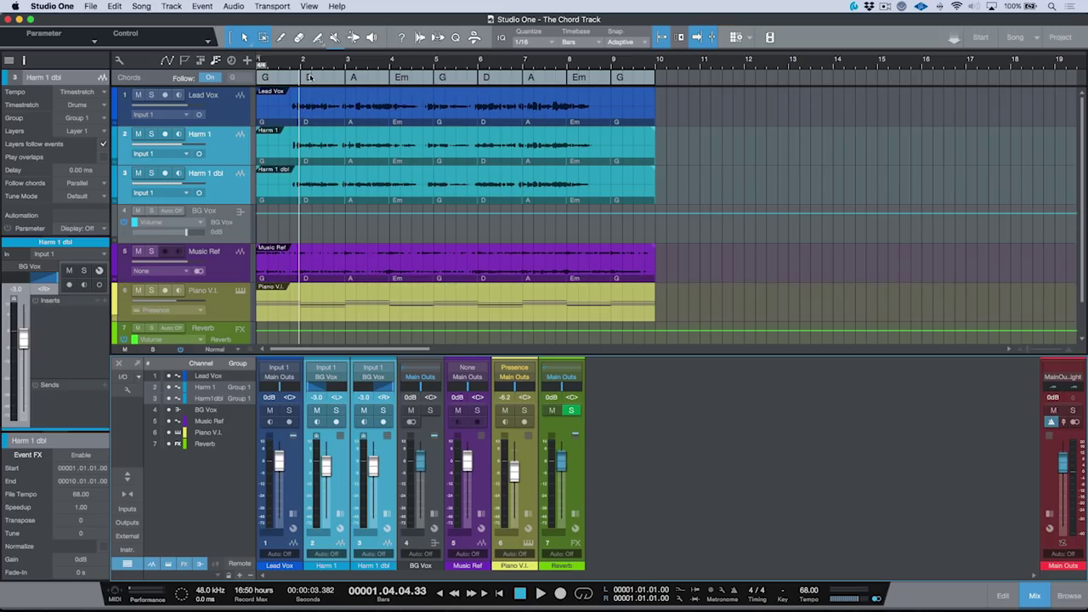
left_click(320, 79)
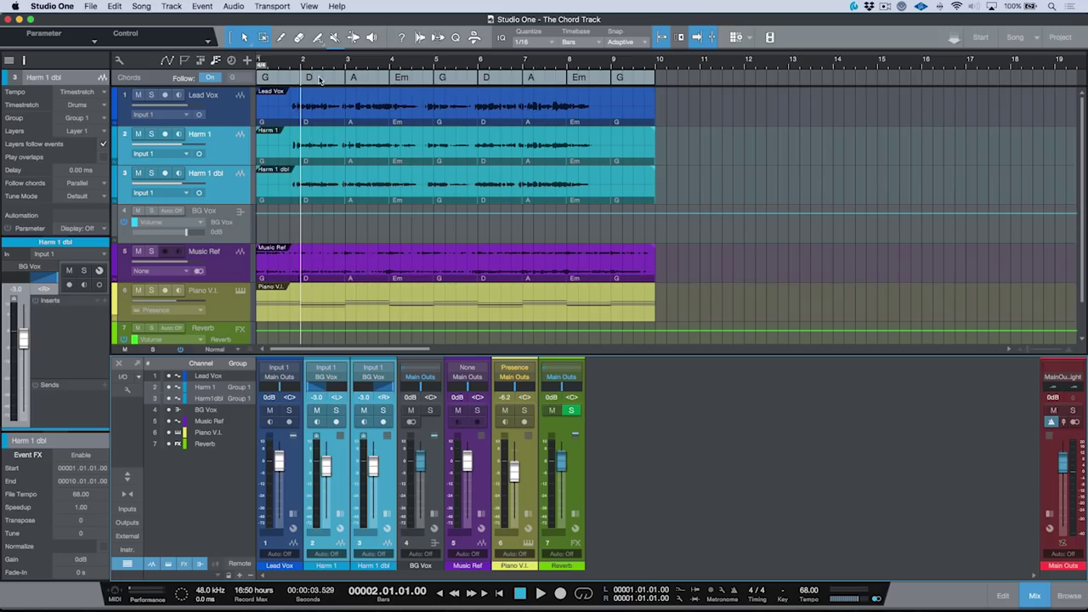
key("space")
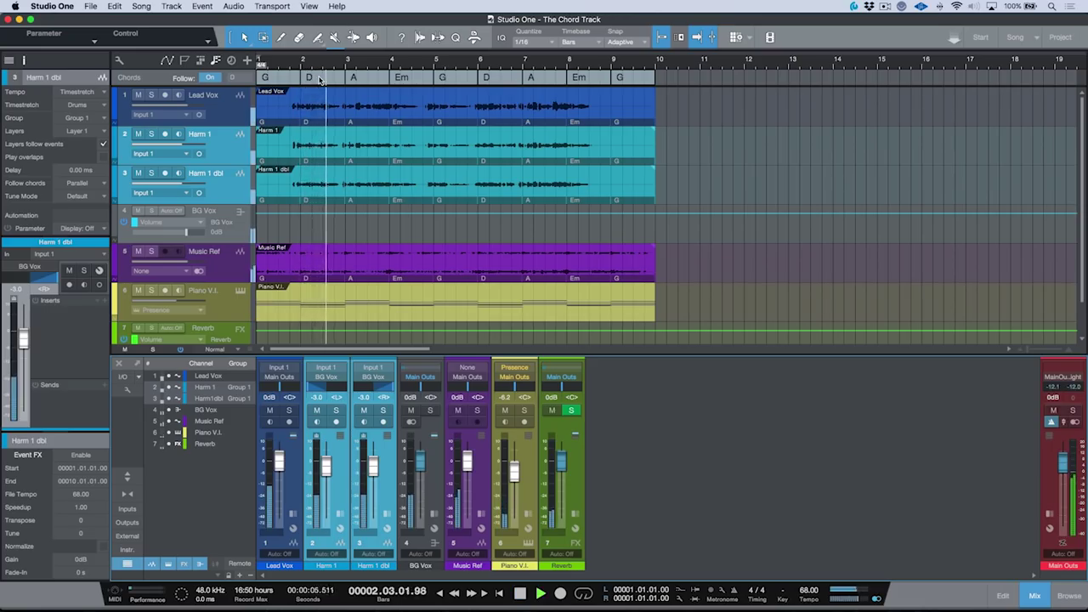
key("space")
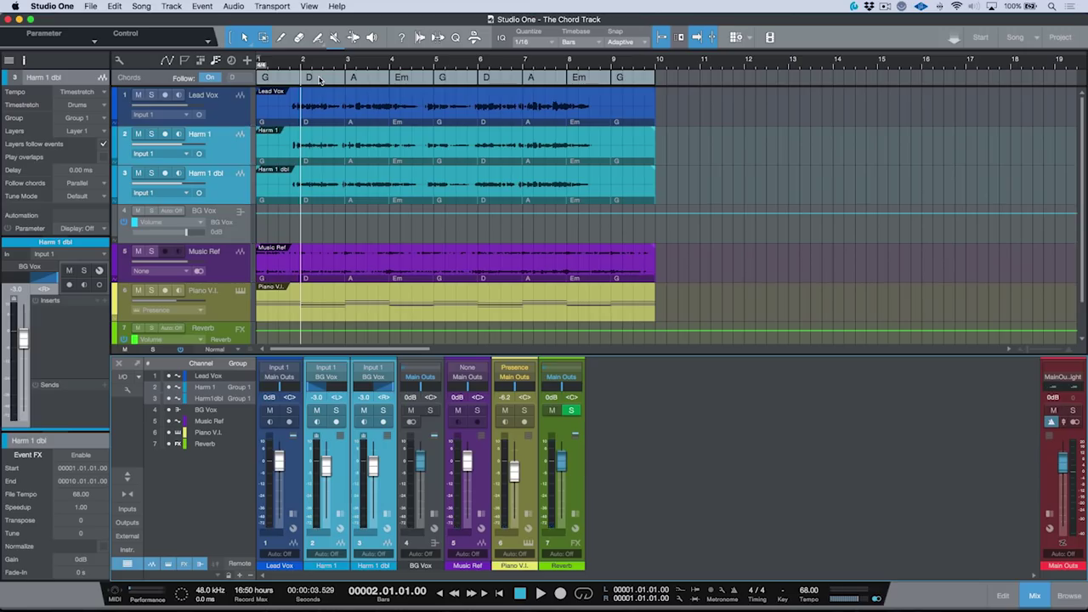
Transpose all chords in the chord track by -2 semitones and inspect the Piano V.I. notes around bar 2.
left_click(320, 79)
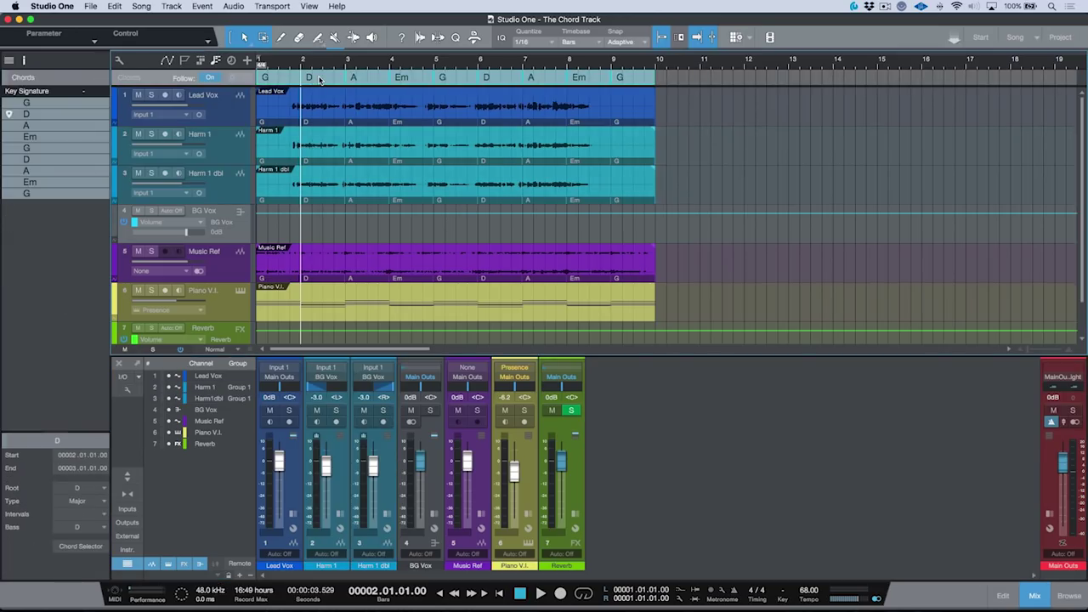
right_click(319, 79)
left_click(352, 138)
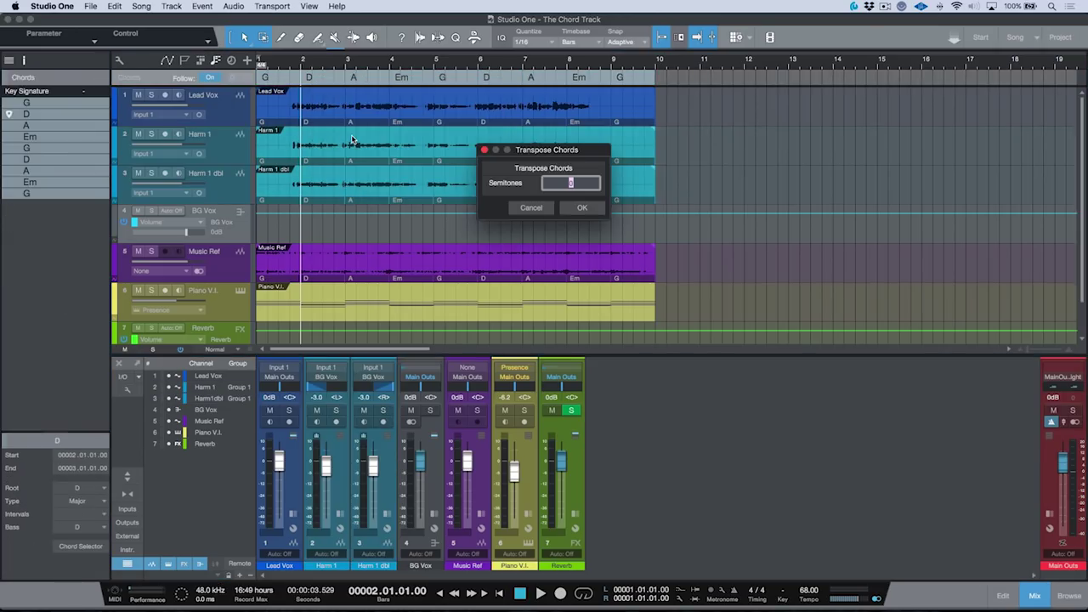
type("-2")
key("Return")
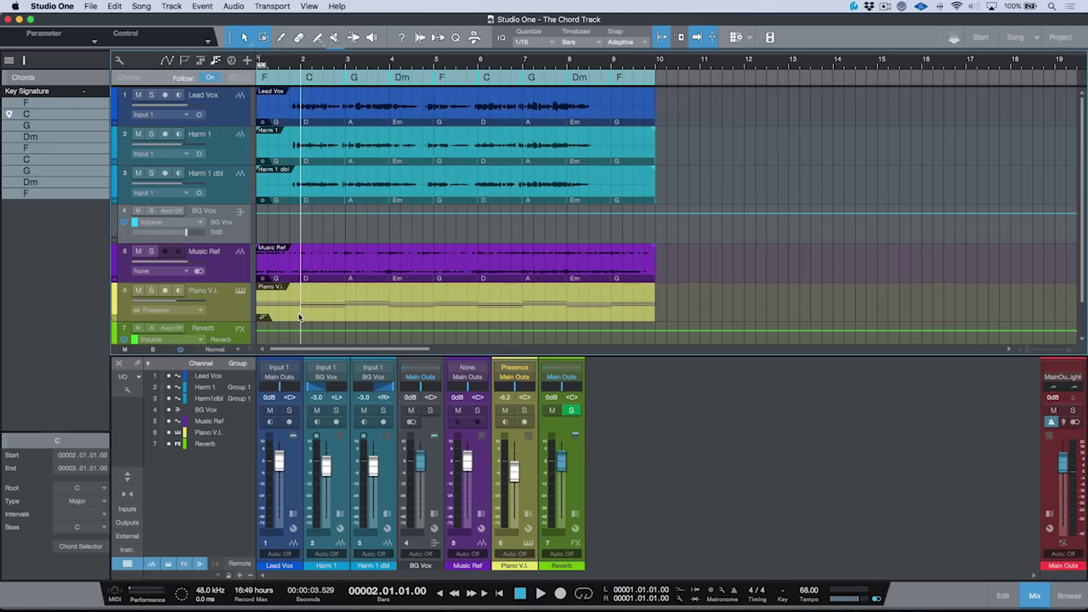
key("z")
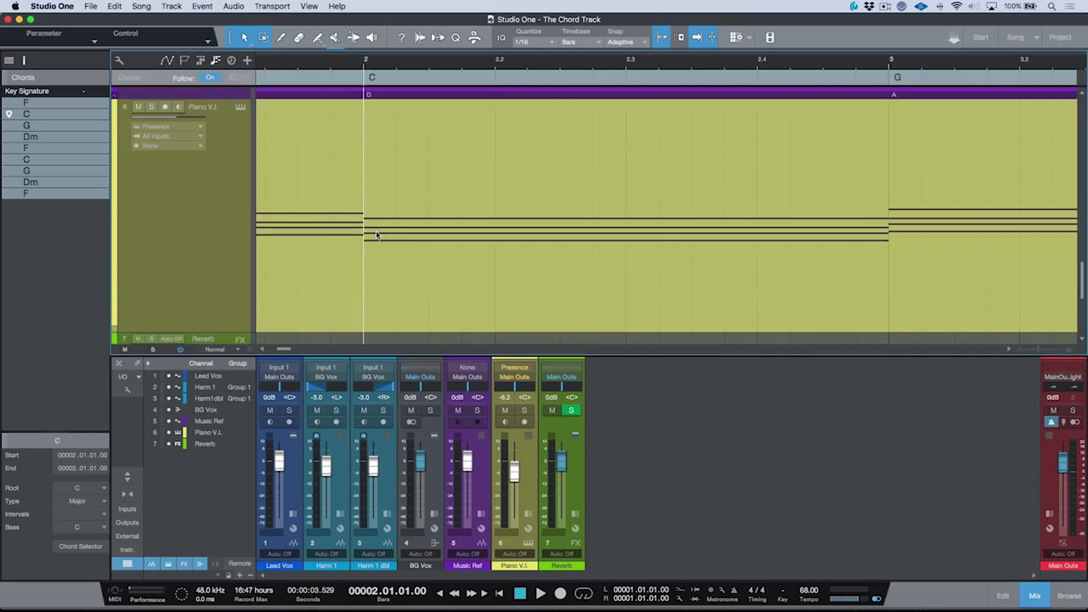
key("z")
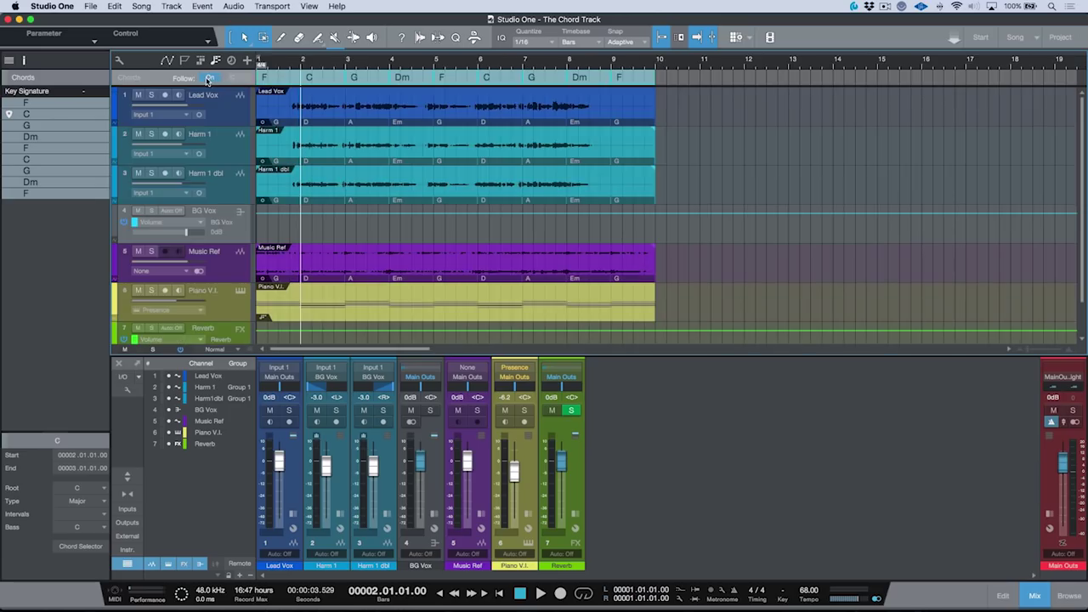
Compare playback of the full mix from bar 2 with the chord track's Follow off and on, leaving it on.
left_click(207, 78)
left_click(266, 122)
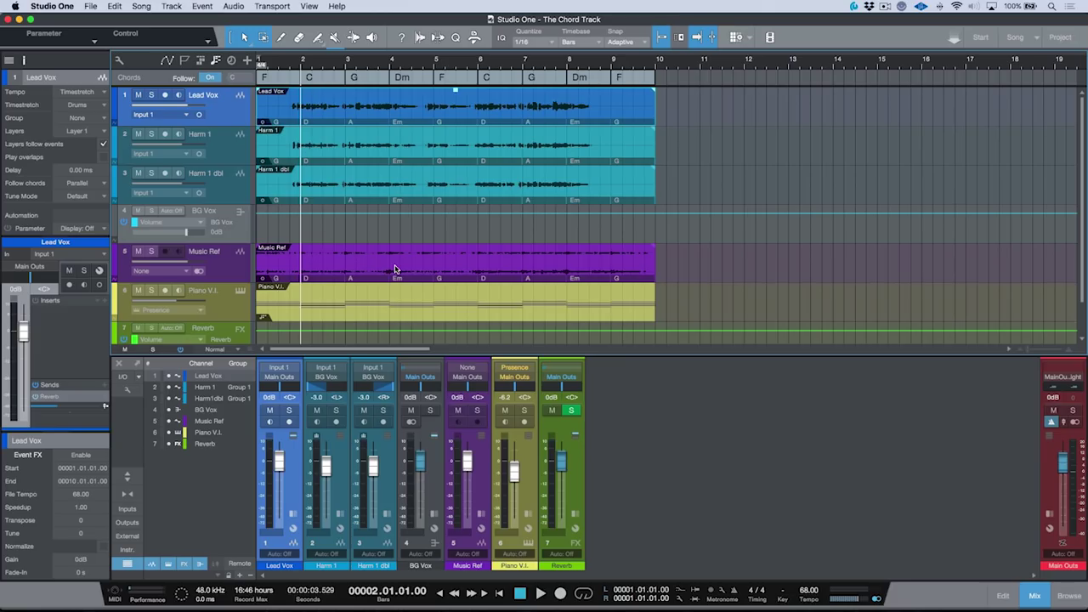
left_click(207, 78)
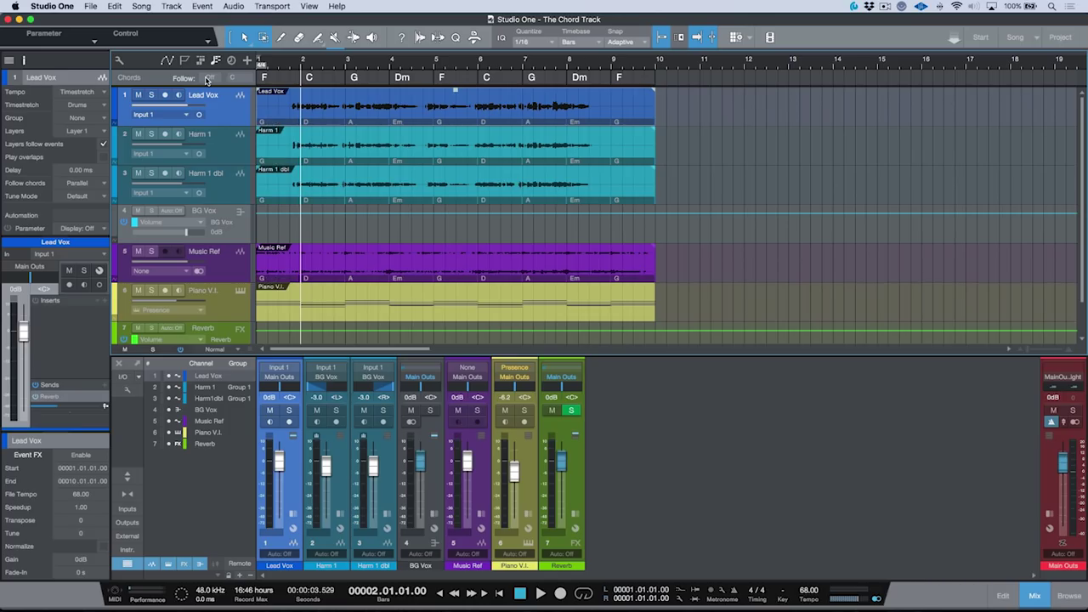
key("space")
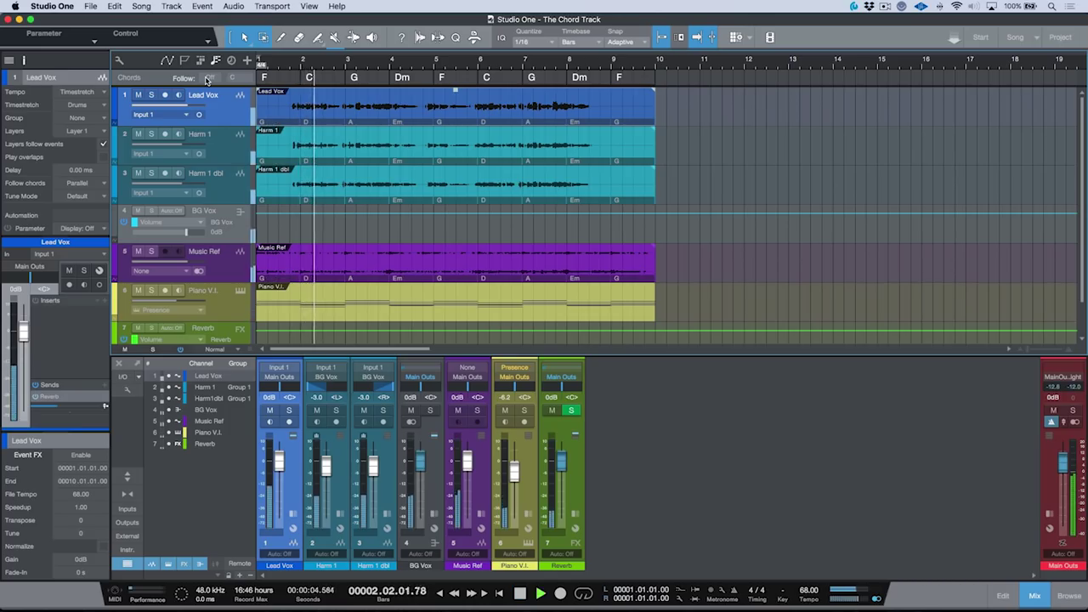
key("space")
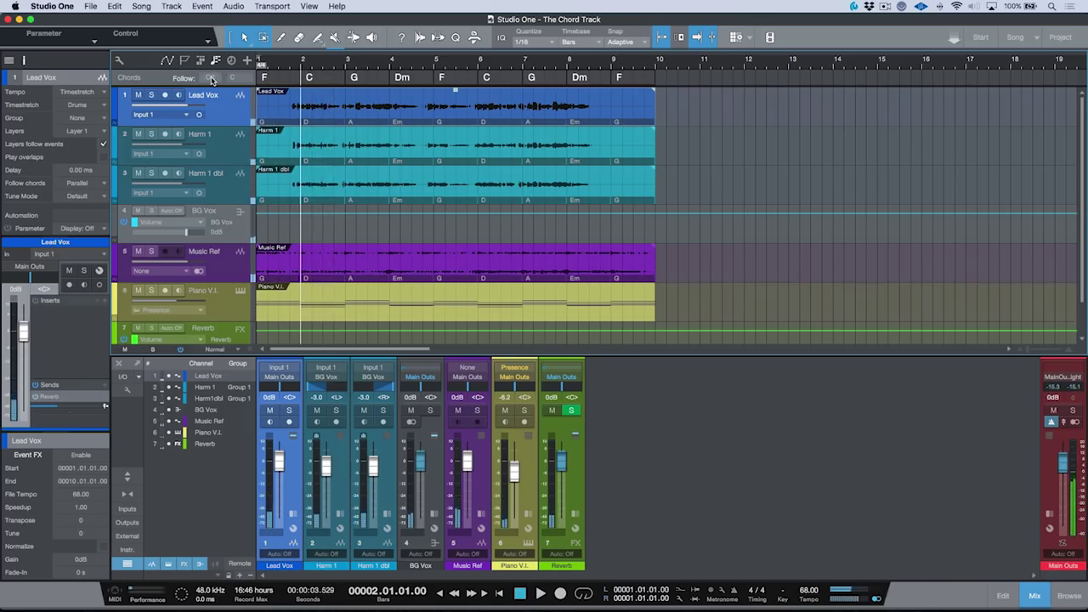
left_click(211, 79)
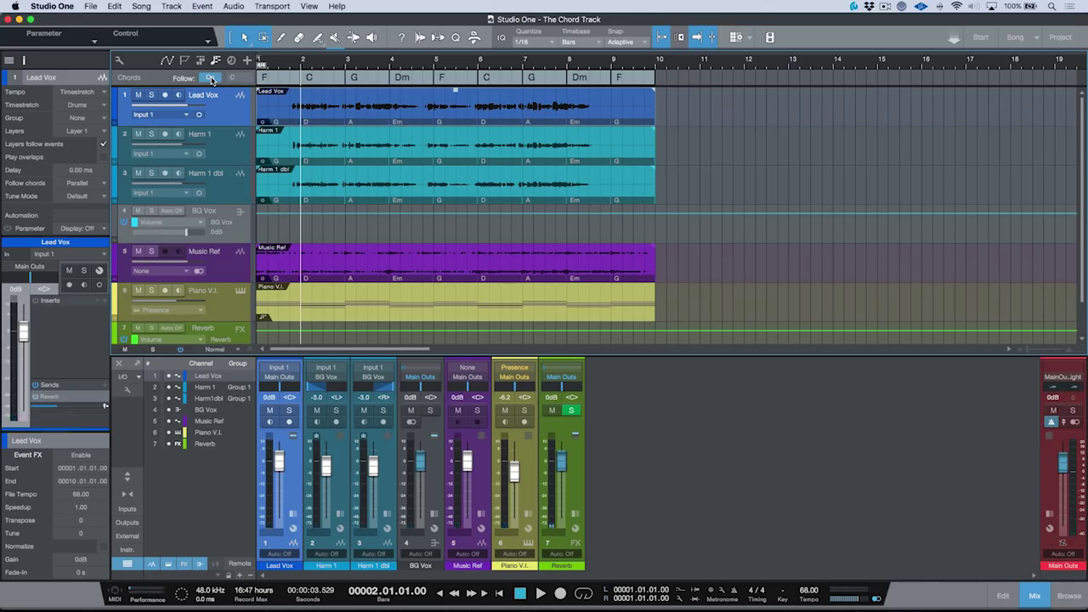
key("space")
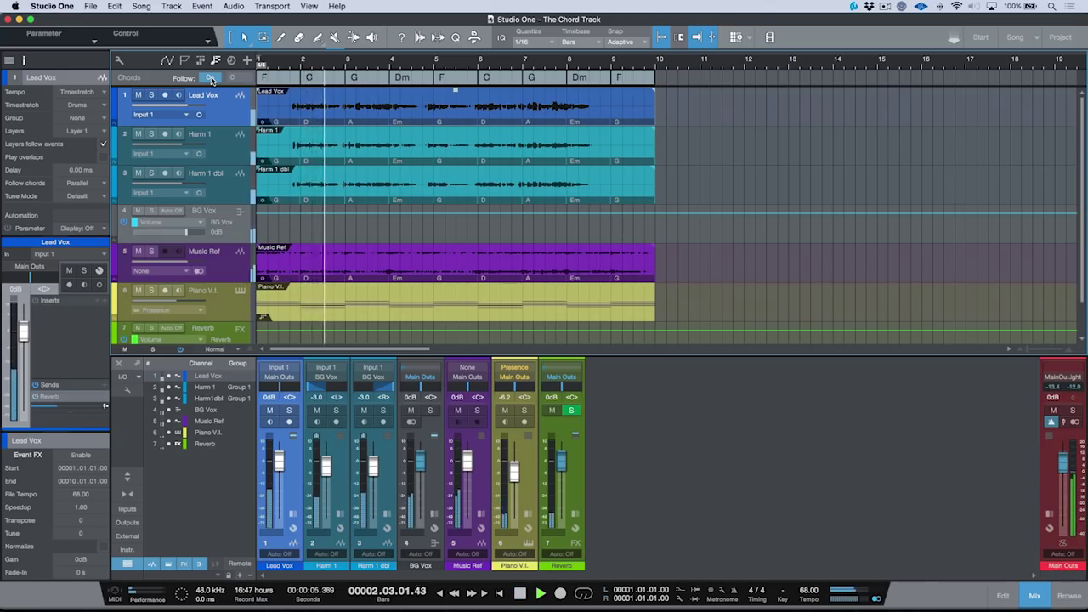
key("space")
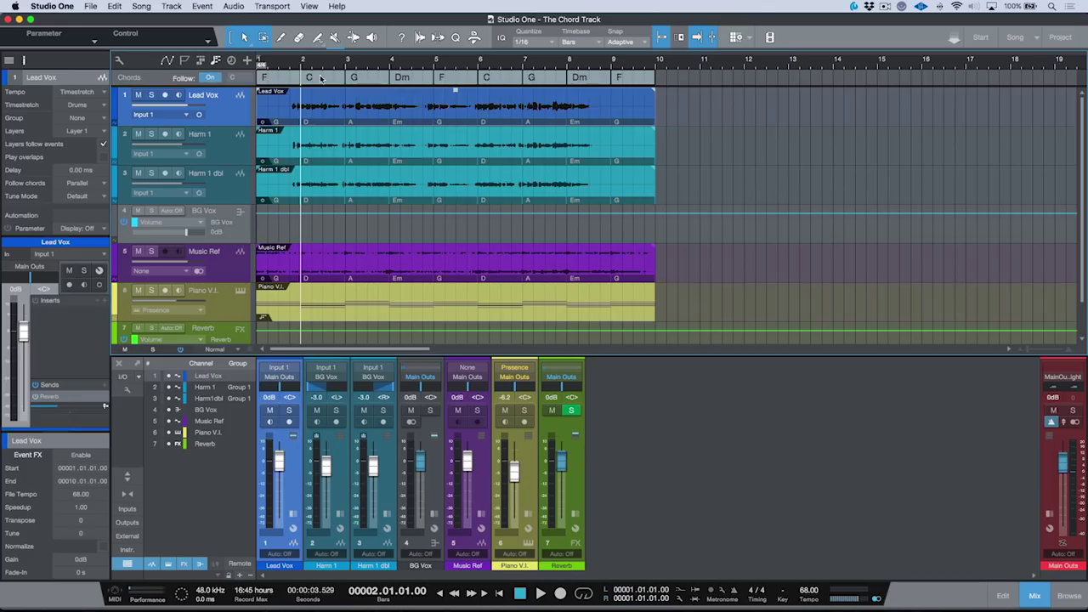
Transpose all chords in the chord track up so the progression reads G, D, A, Em.
left_click(320, 78)
right_click(321, 79)
left_click(366, 136)
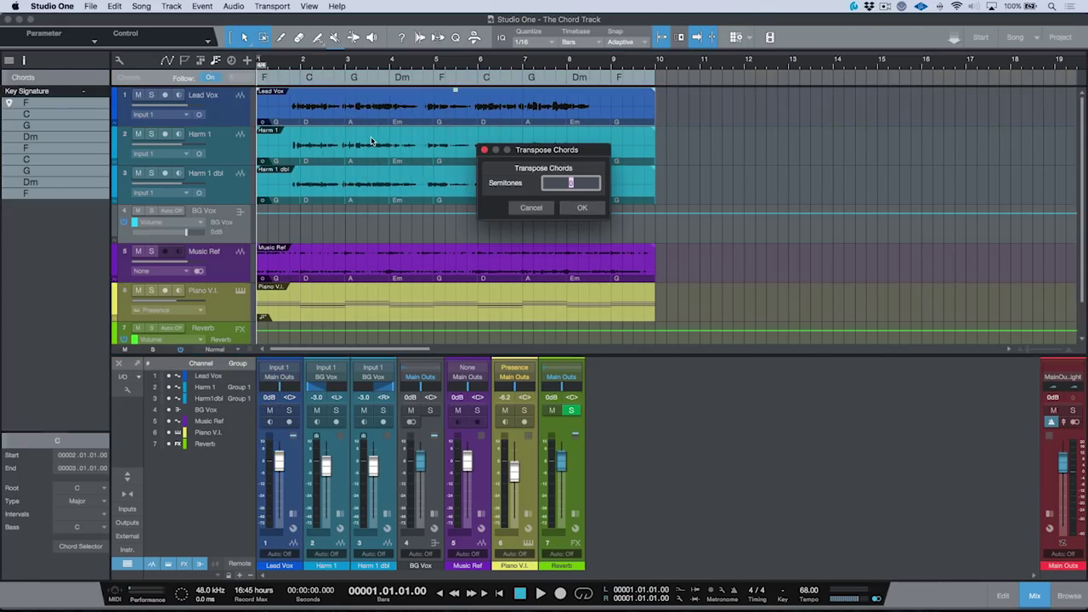
key("Return")
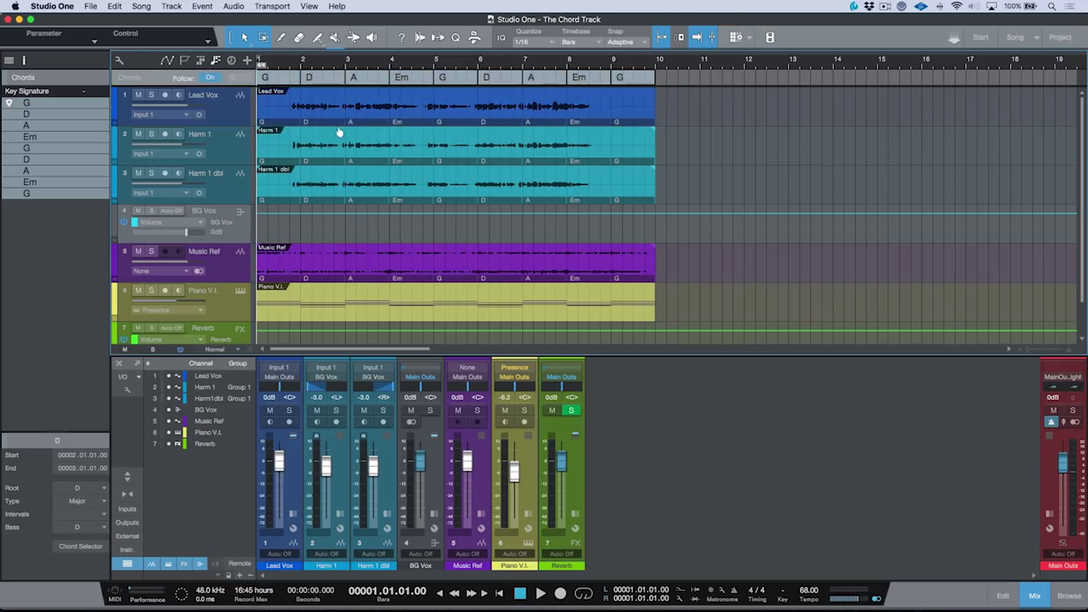
Select all D chords in the chord track and change their type to Minor.
left_click(334, 83)
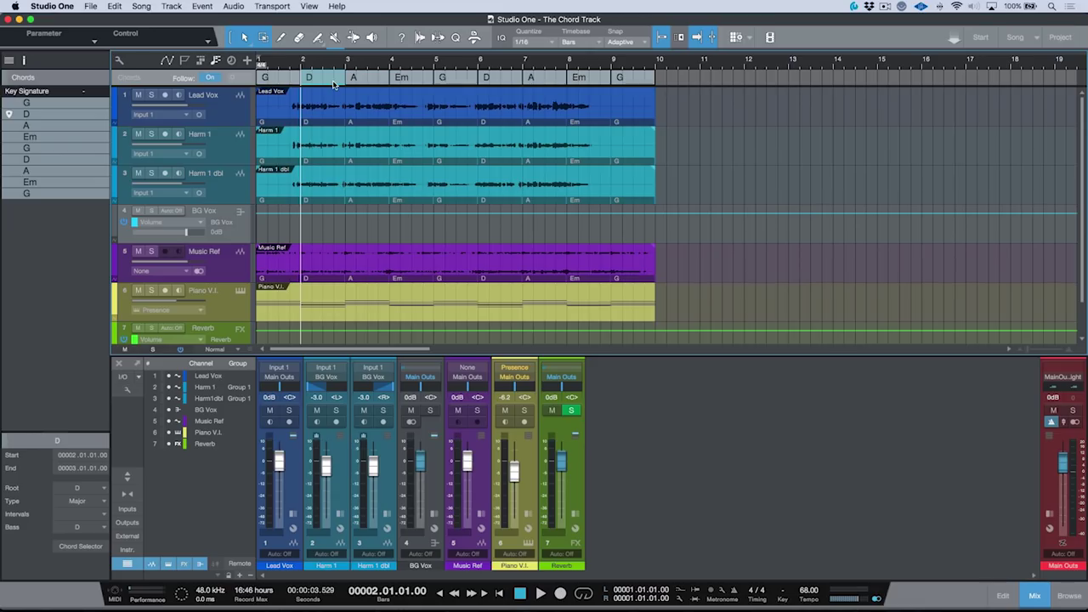
right_click(333, 82)
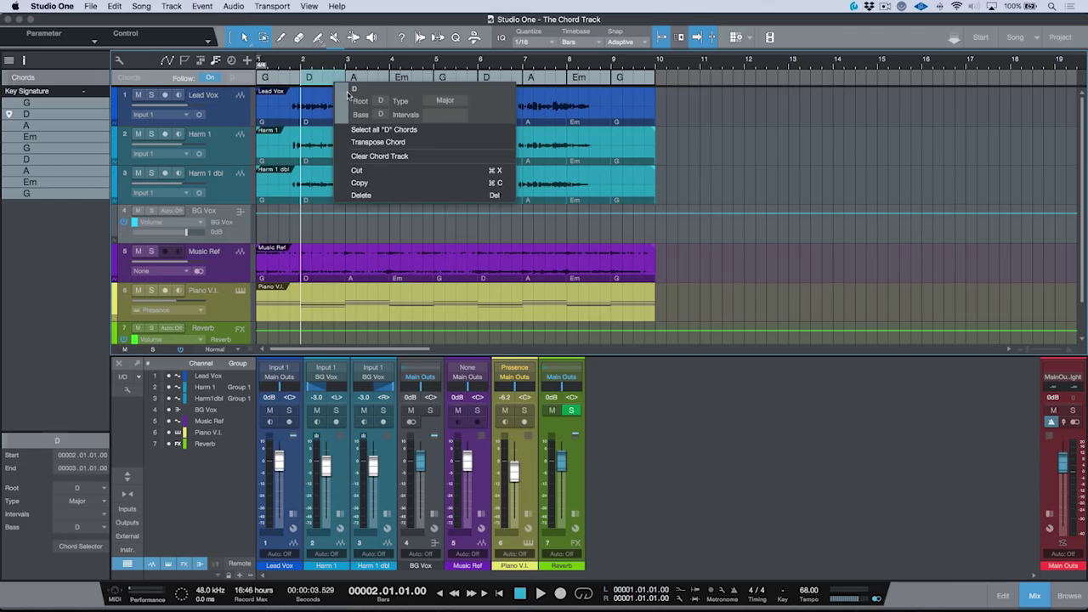
left_click(370, 130)
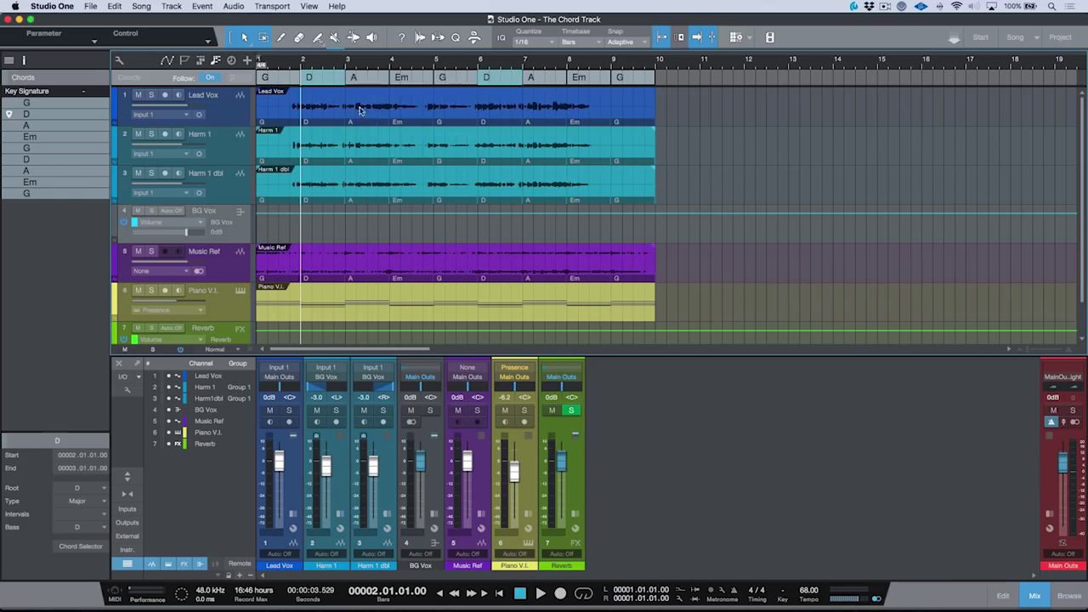
right_click(331, 80)
left_click(434, 99)
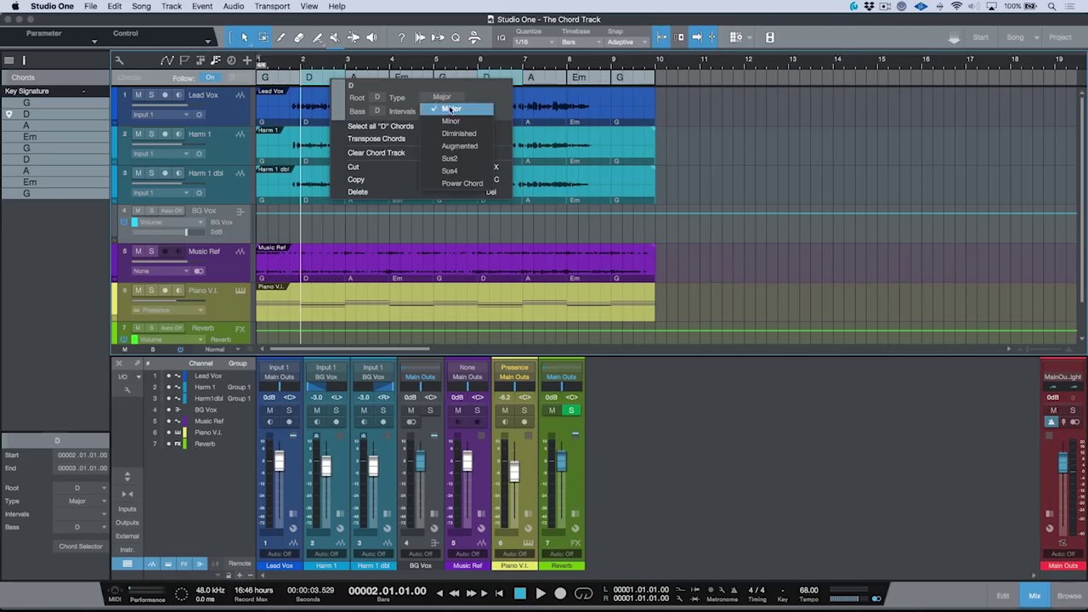
left_click(451, 124)
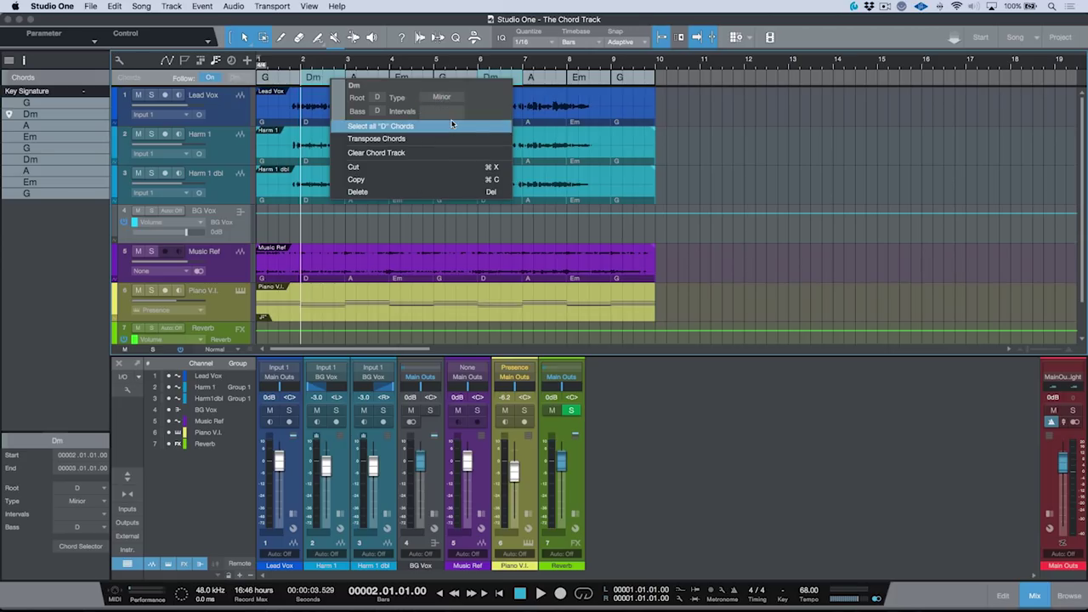
left_click(280, 134)
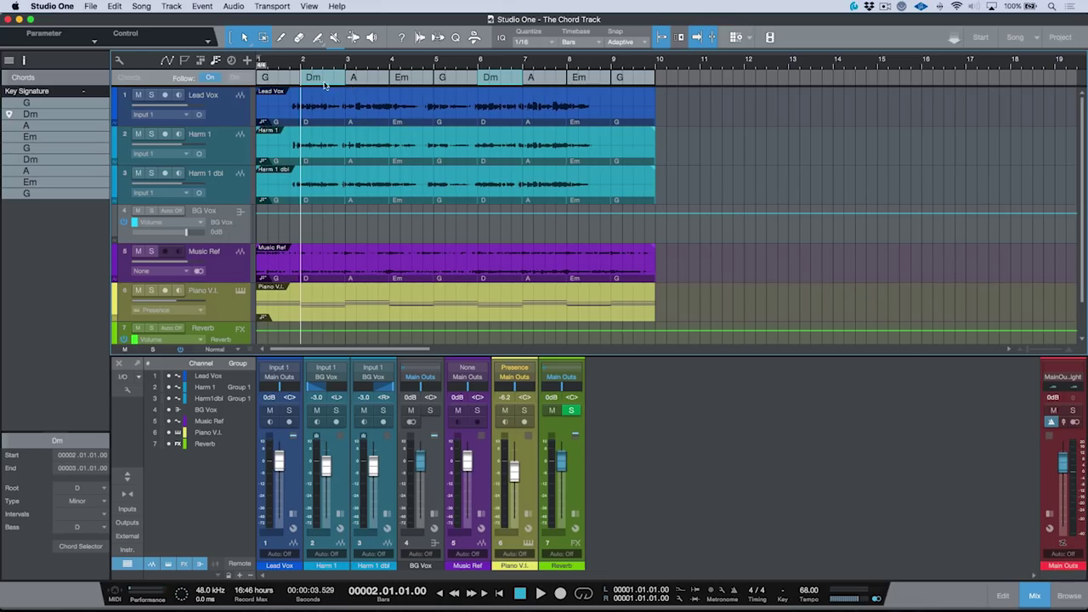
Play the Dm chord at bar 2 with Follow on and with Follow off, leaving Follow on.
key("space")
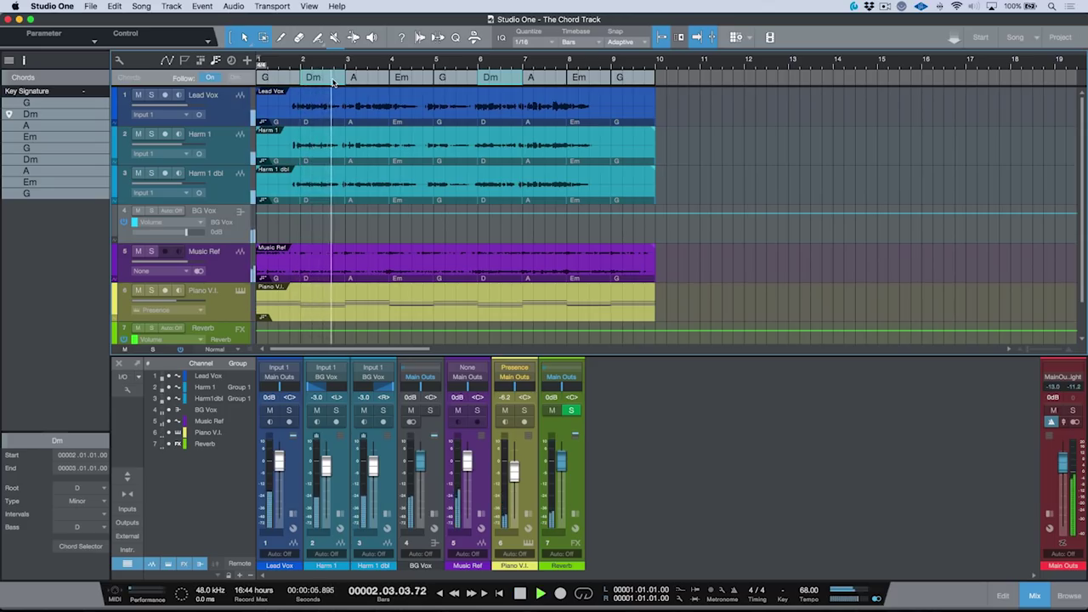
key("space")
left_click(209, 78)
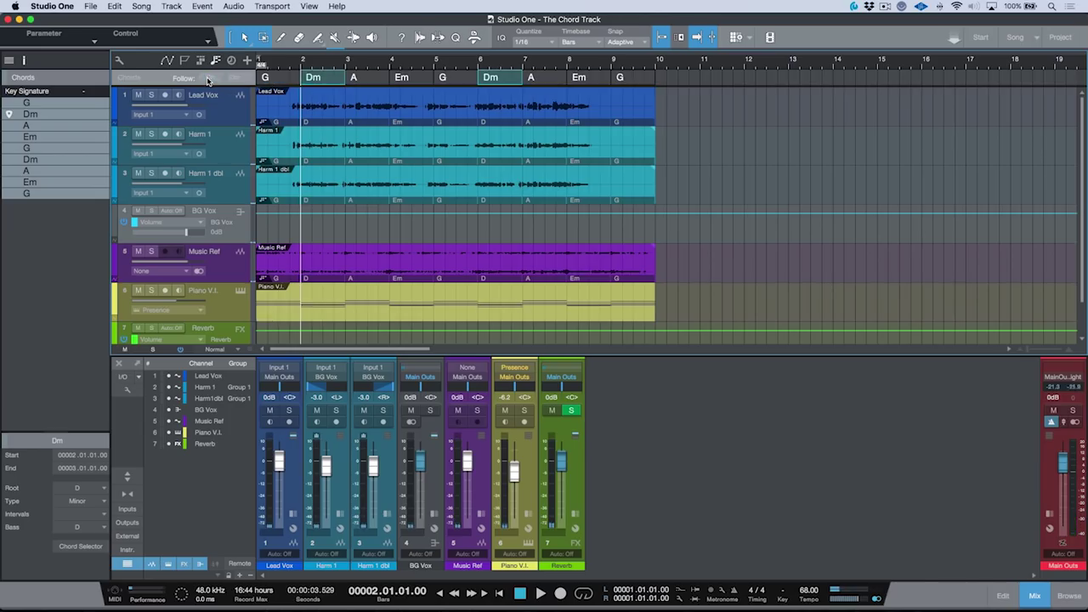
key("space")
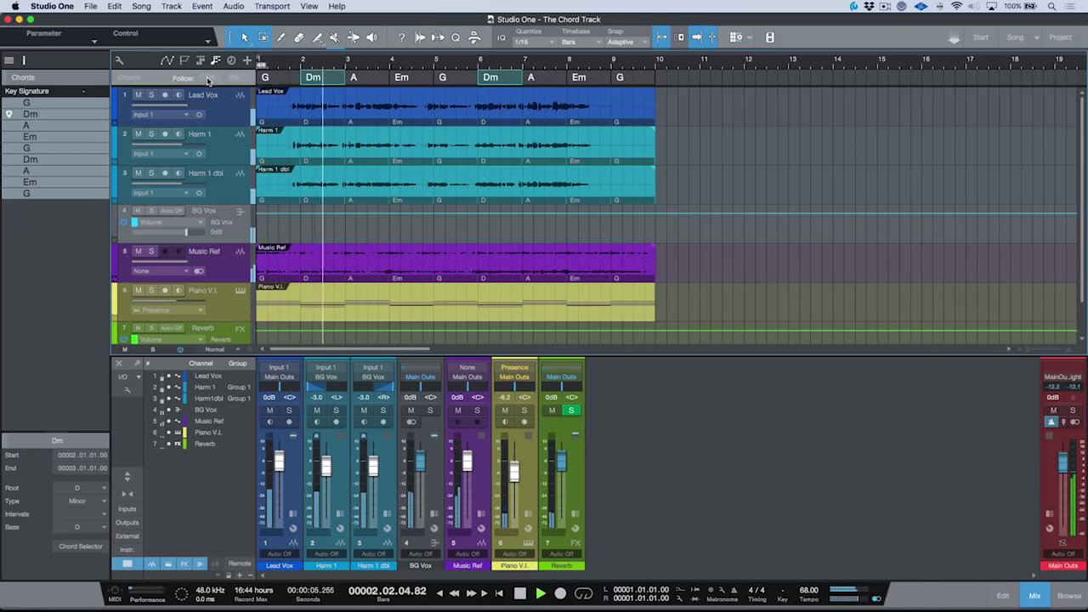
key("space")
left_click(208, 78)
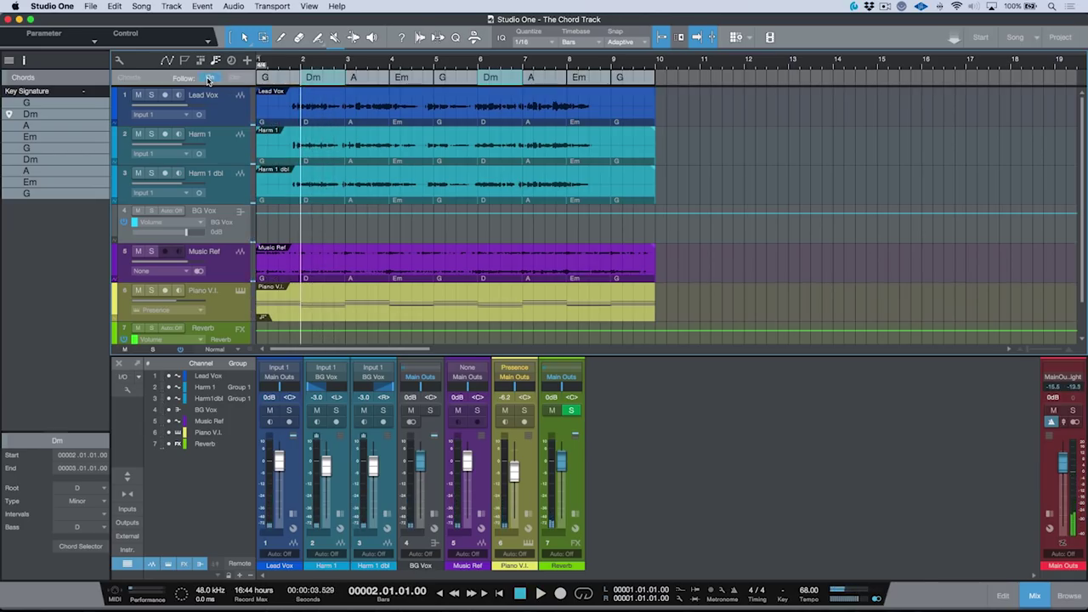
Change the type of the selected Dm chords to Major.
right_click(318, 84)
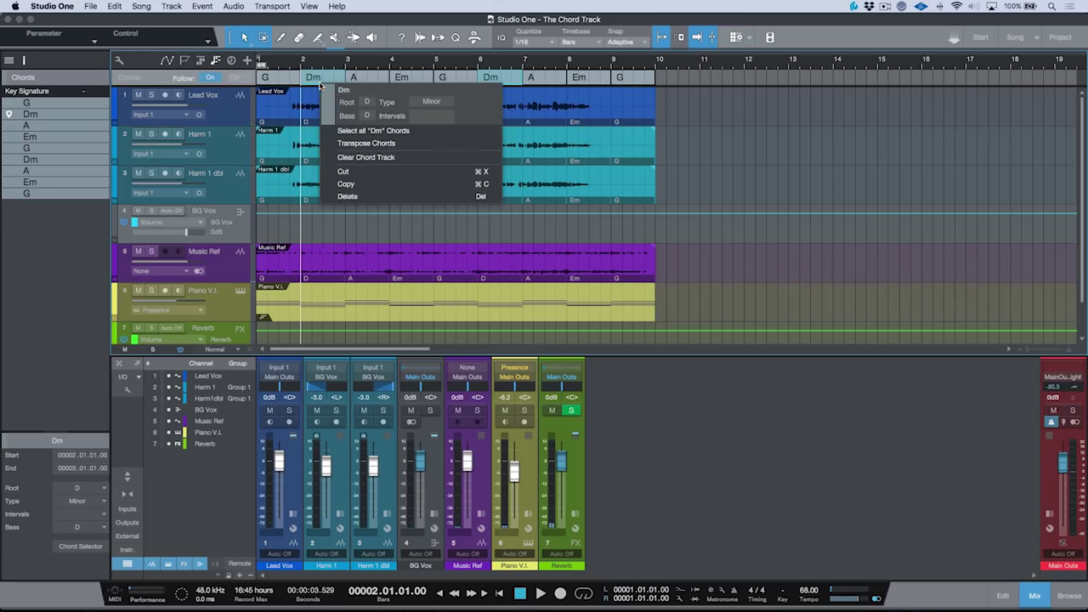
left_click(432, 103)
left_click(441, 116)
left_click(772, 151)
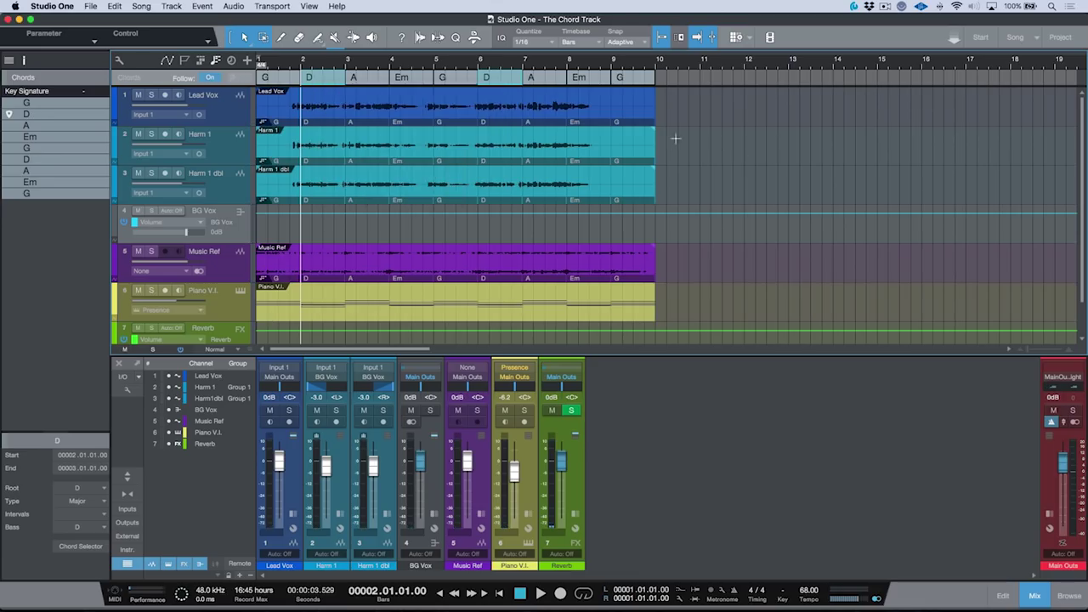
Select the G chord at bar 5 and play the mix from there.
left_click(455, 80)
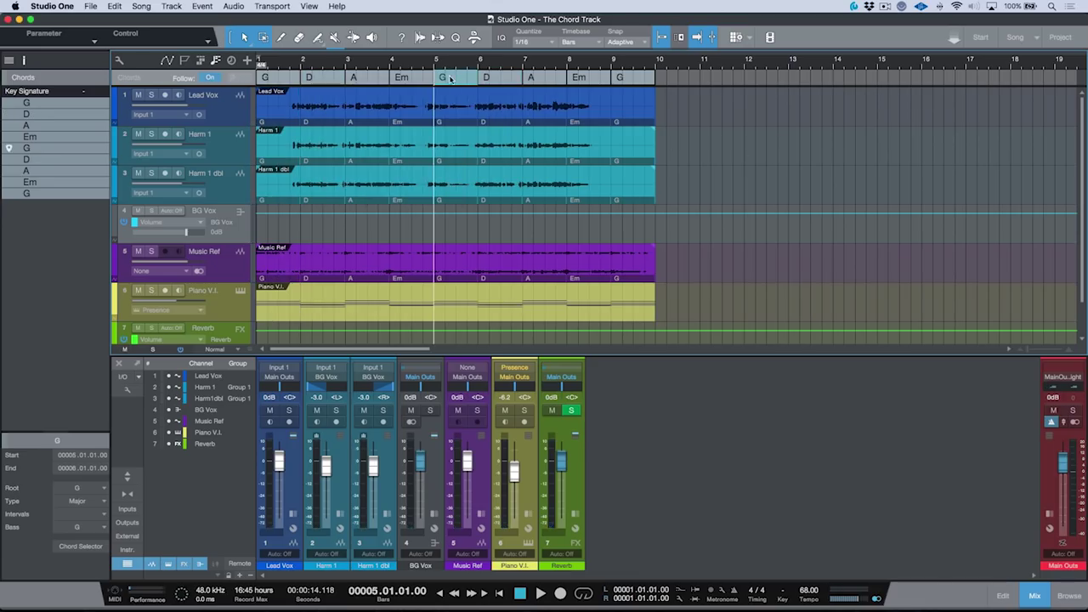
key("space")
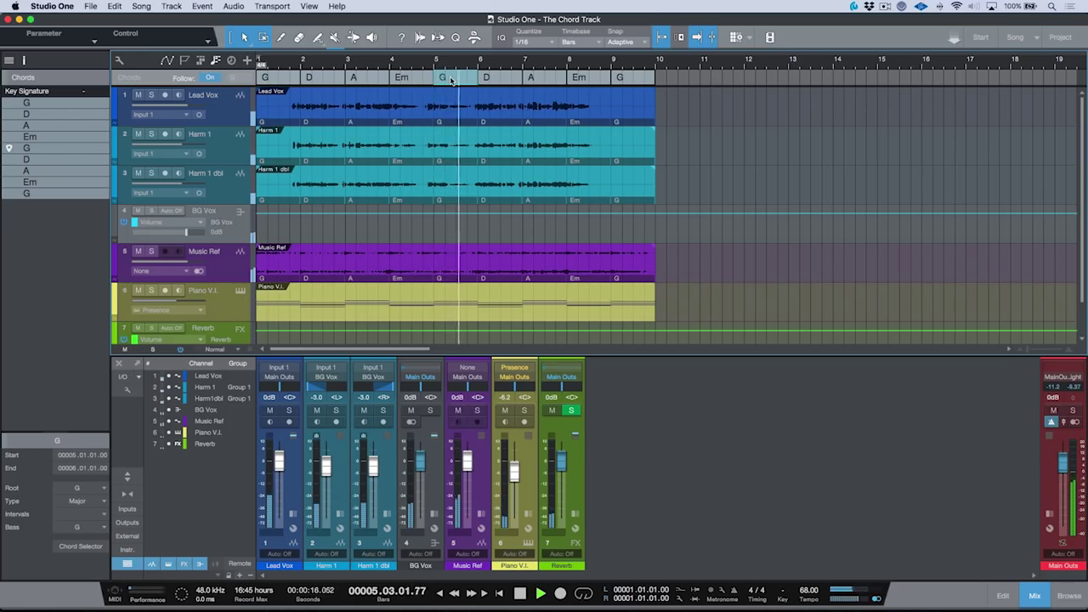
key("space")
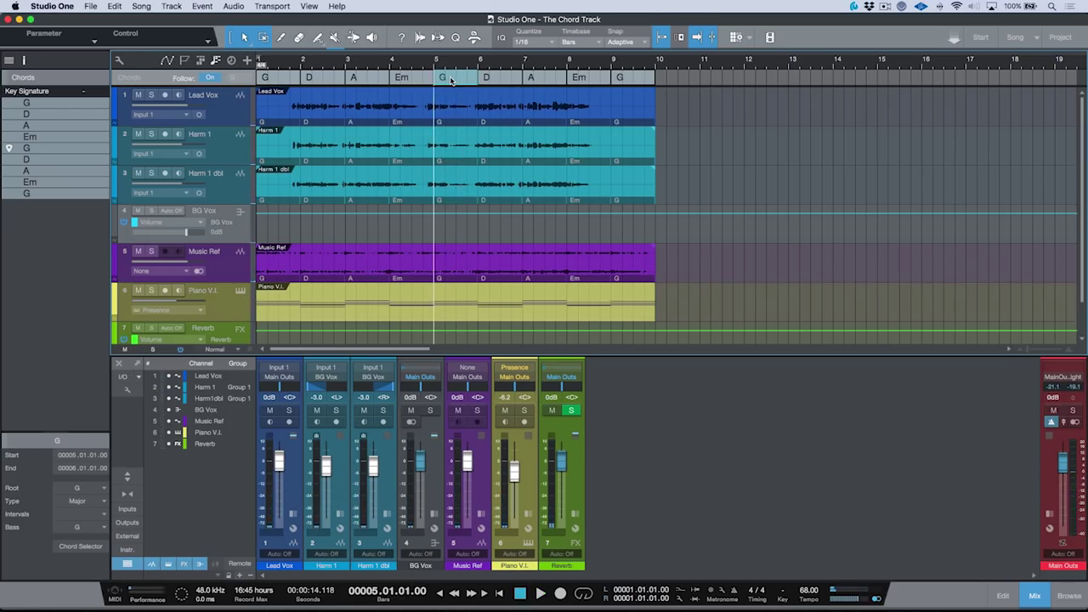
Change the bar 5 G chord's type to Minor and play the mix from that bar.
right_click(452, 80)
left_click(562, 96)
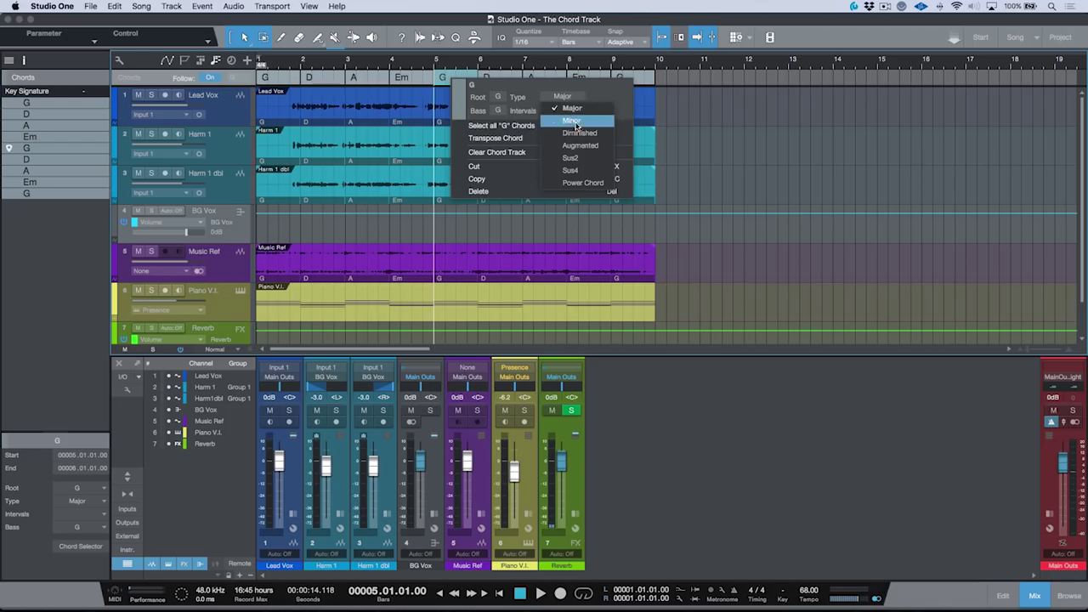
left_click(576, 123)
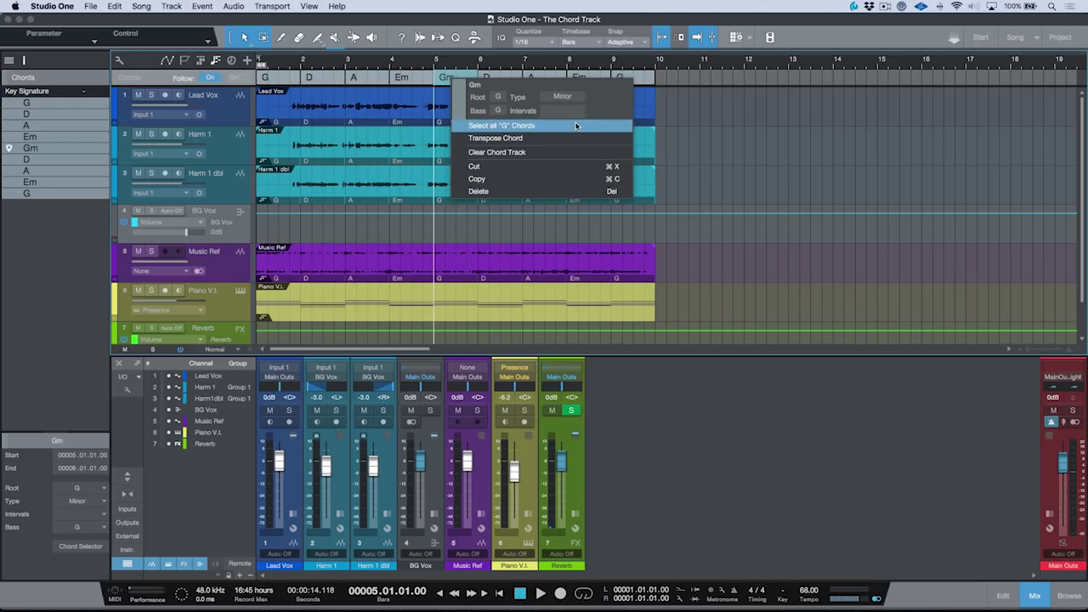
key("Escape")
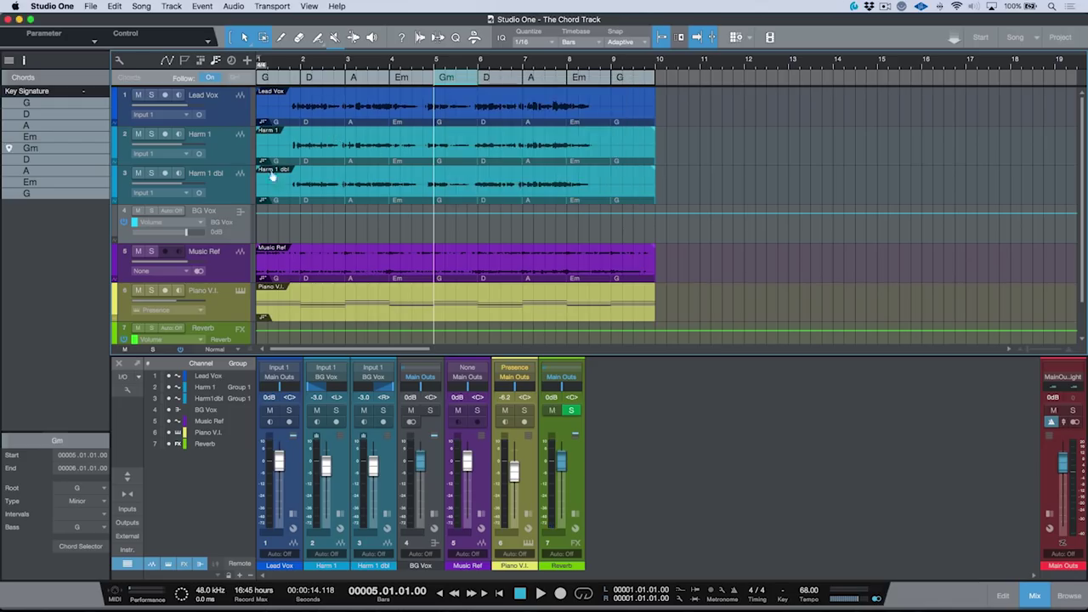
key("space")
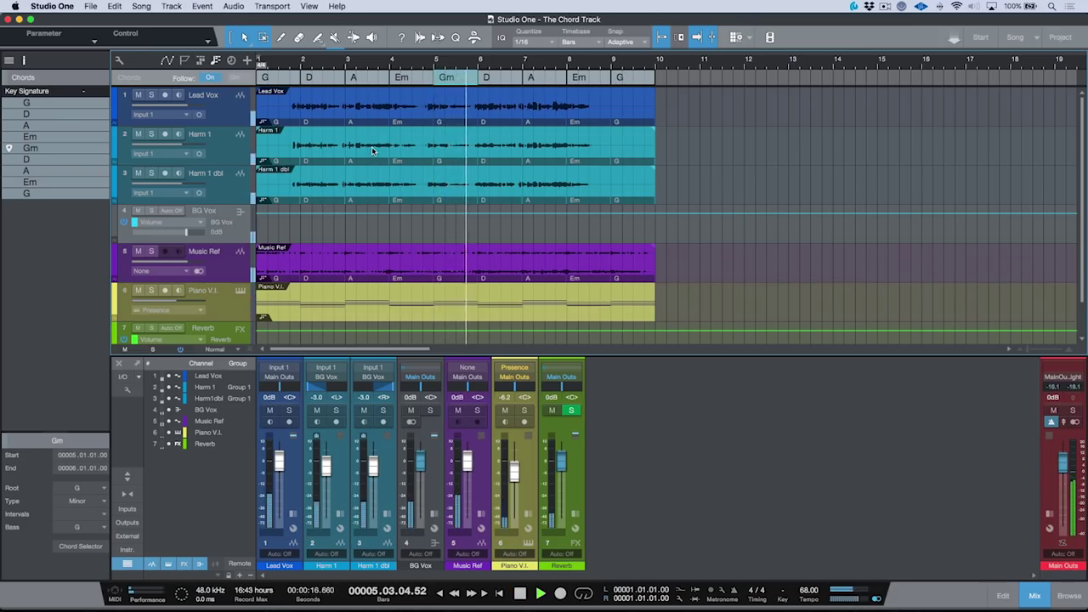
key("space")
Check the Follow chords settings of the Lead Vox, Harm 1 and Harm 1 dbl tracks, keeping the chord track's Follow on.
left_click(228, 109)
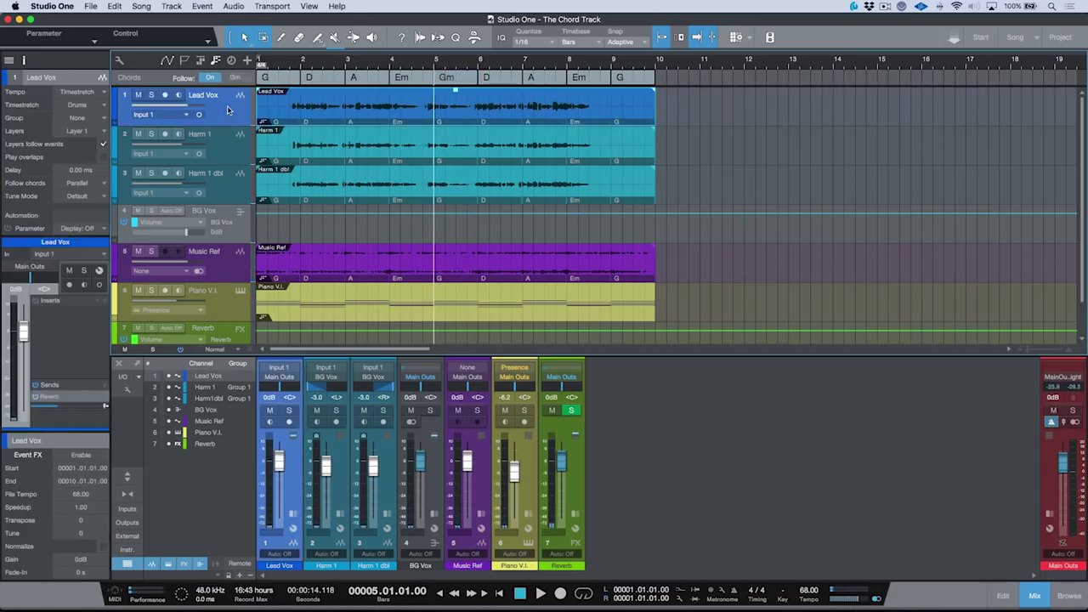
left_click(228, 165)
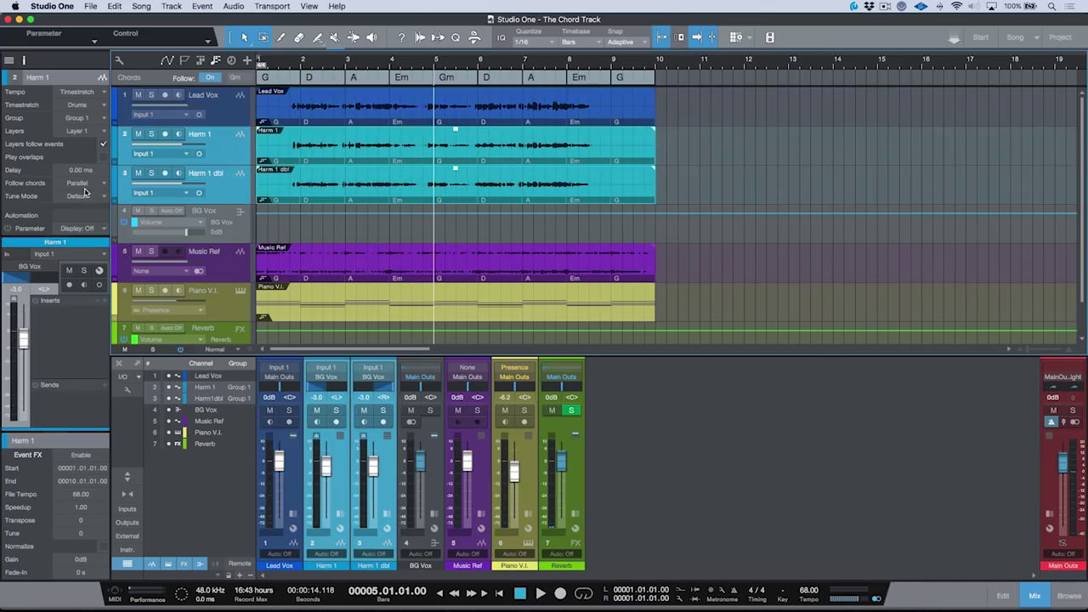
left_click(212, 78)
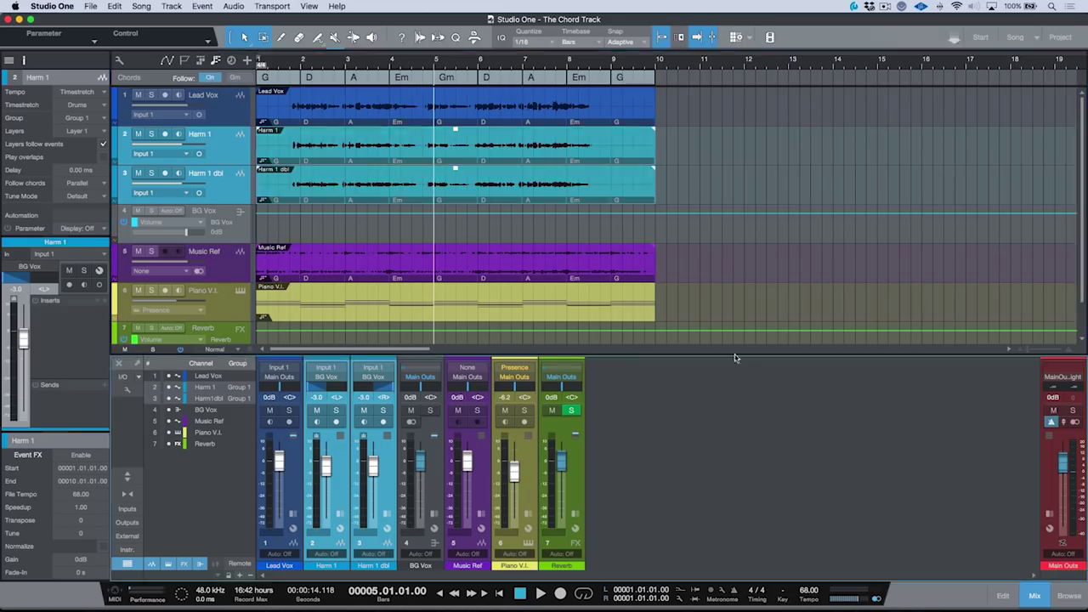
Open the recent song The Chord Track-2.song.
left_click(89, 7)
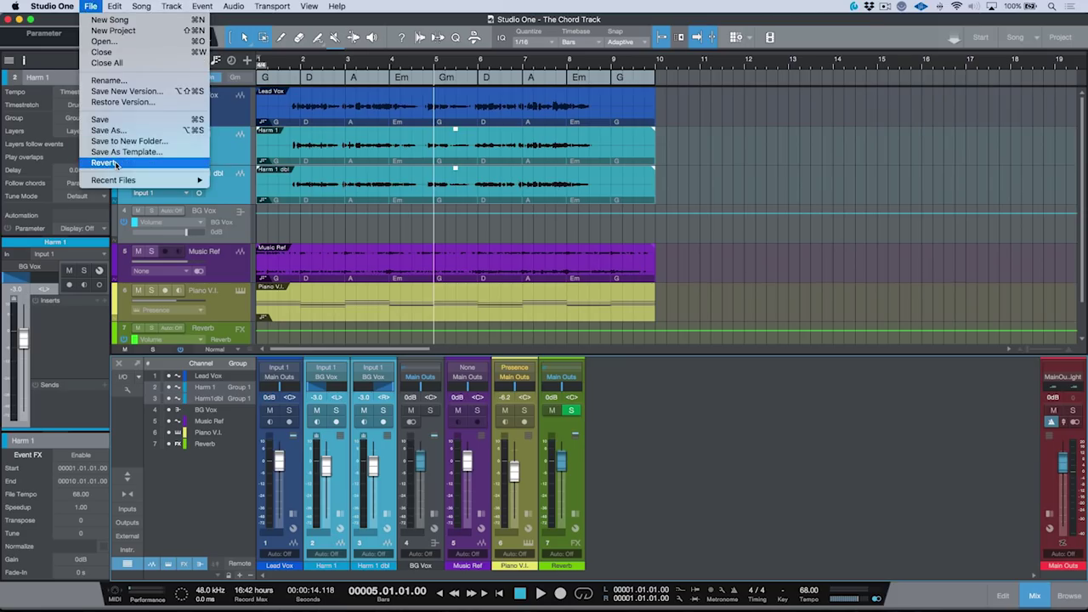
mouse_move(183, 180)
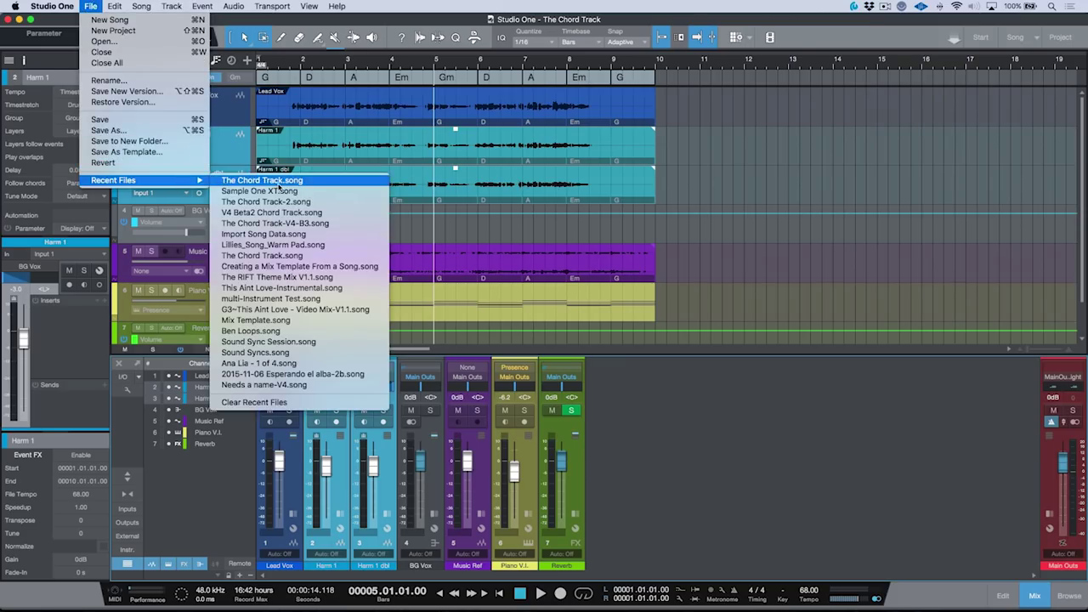
left_click(283, 202)
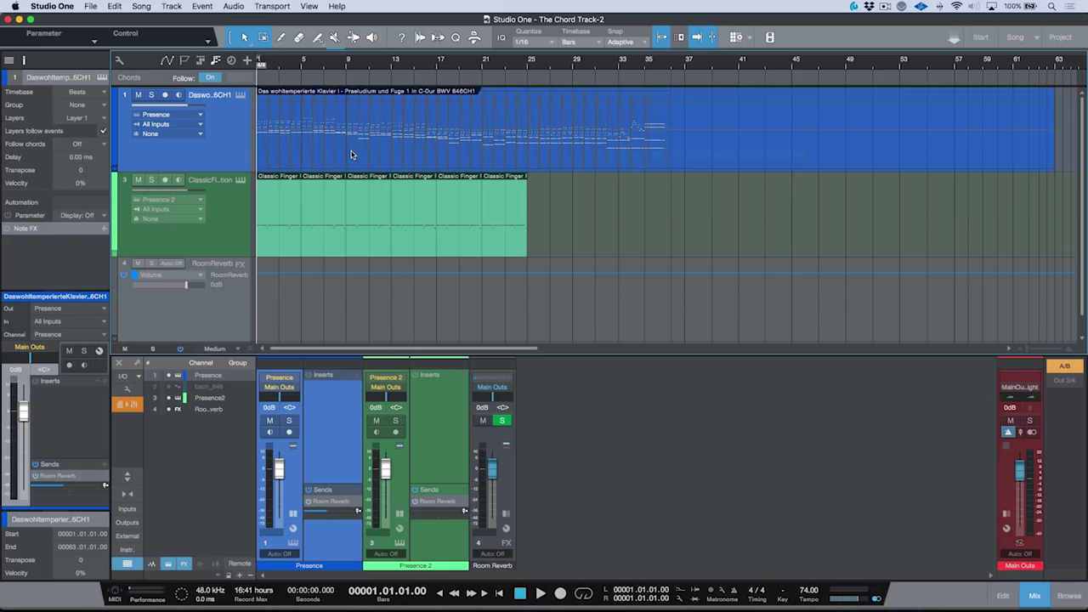
key("e")
key("e")
key("e")
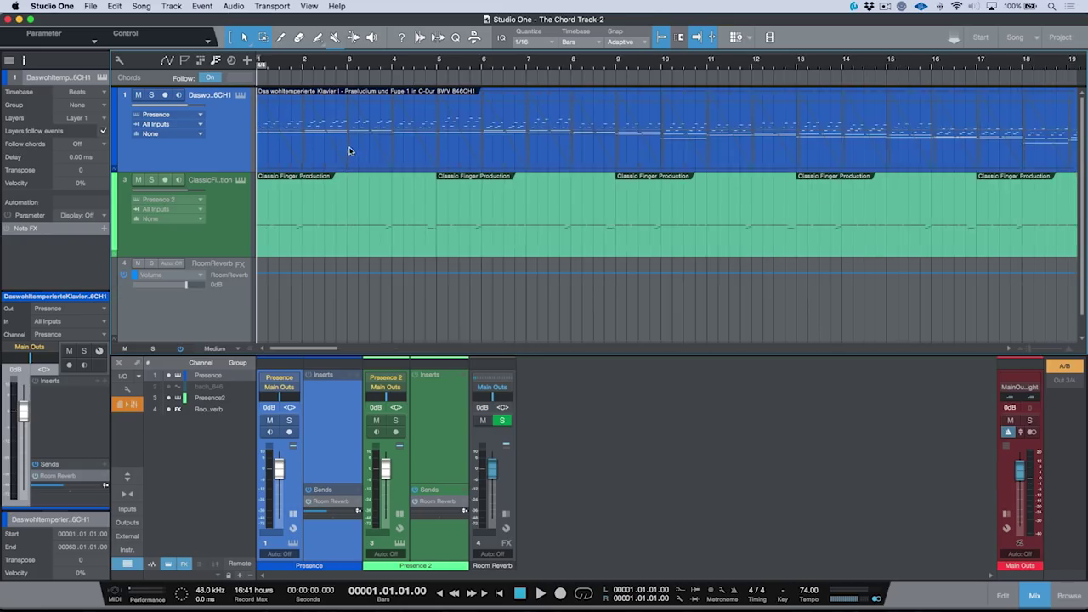
Detect the key signature of the Bach Praeludium part and check it in the song's key selector.
right_click(391, 166)
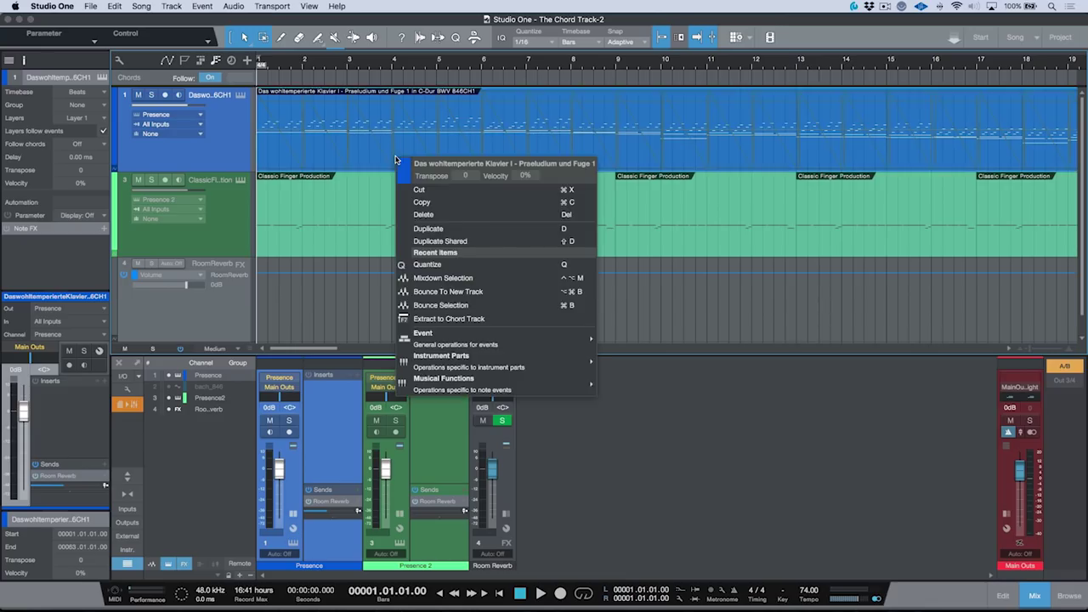
mouse_move(467, 359)
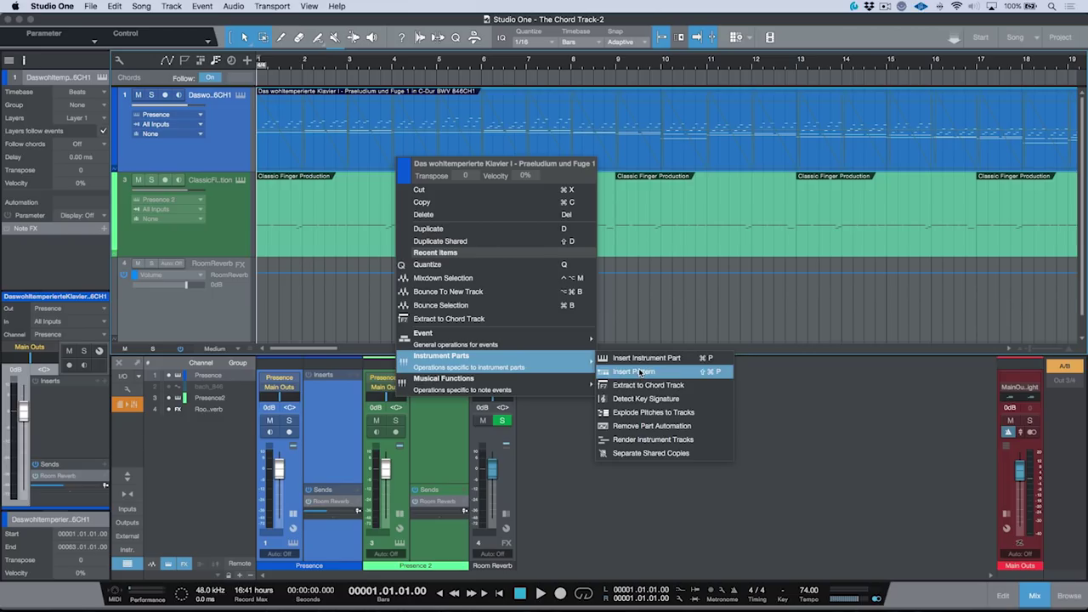
left_click(646, 400)
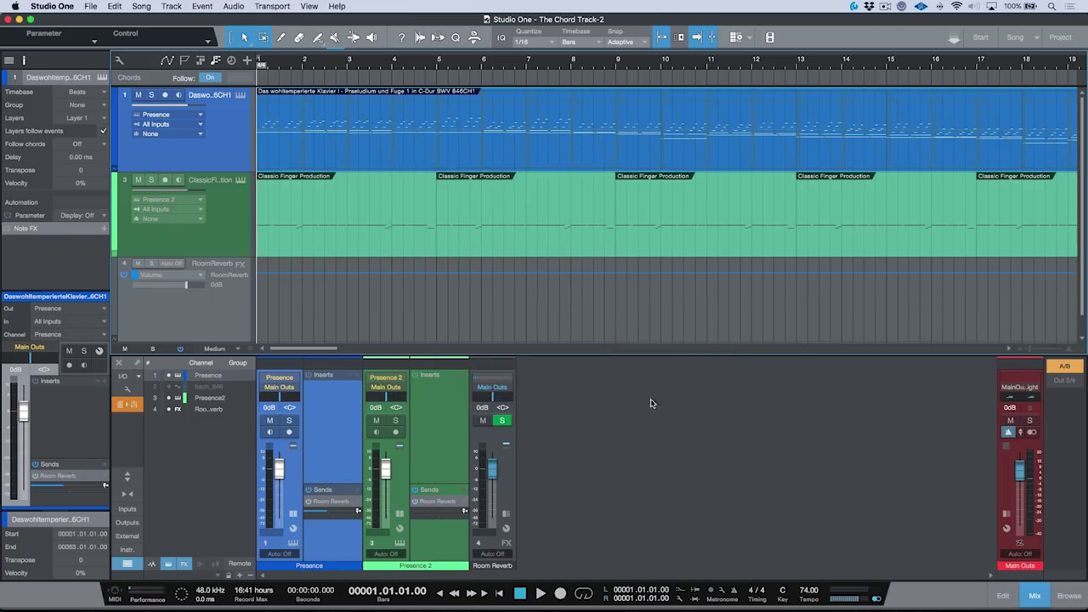
left_click(779, 602)
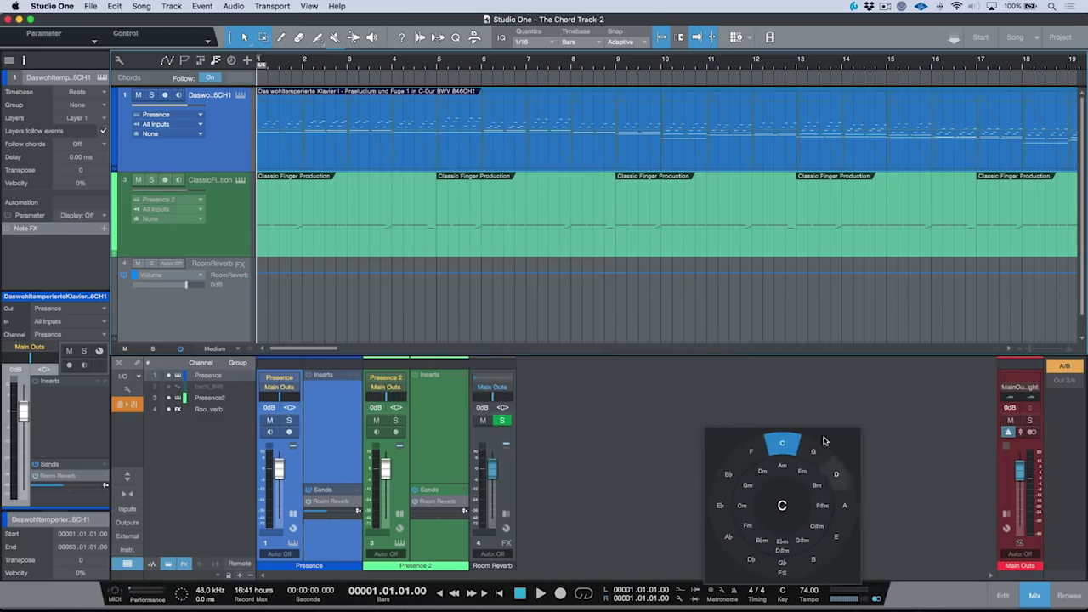
left_click(591, 432)
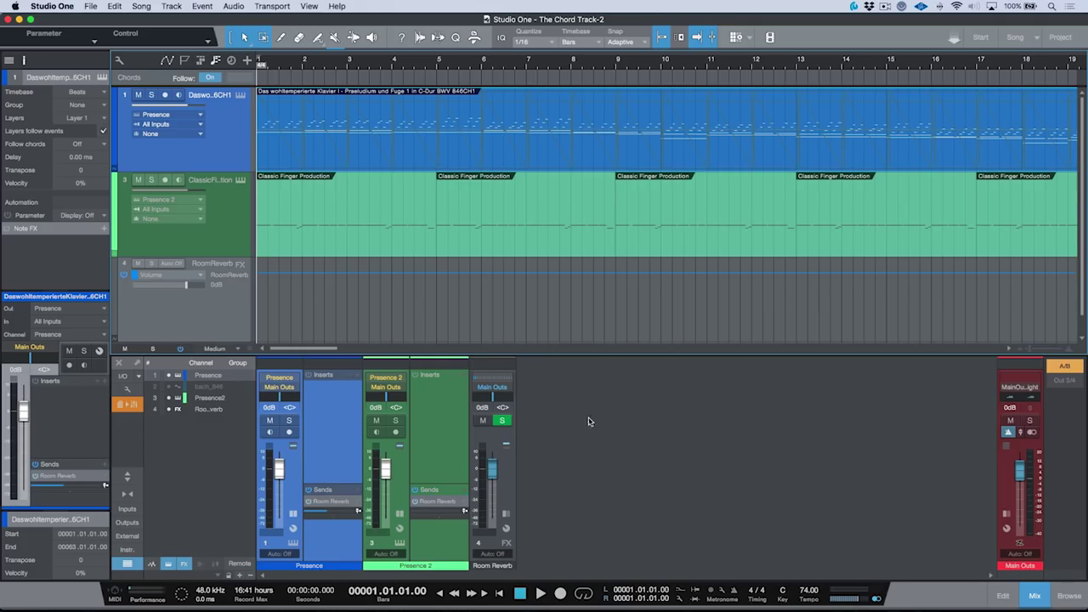
Extract the chords of the Bach Praeludium part to the chord track.
right_click(392, 159)
mouse_move(482, 371)
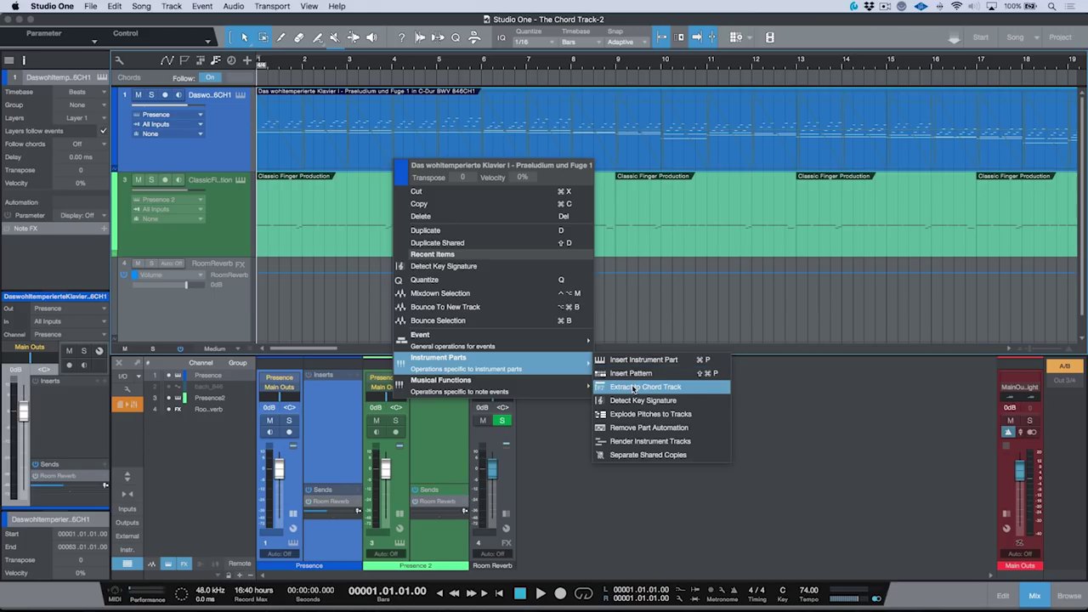
left_click(633, 388)
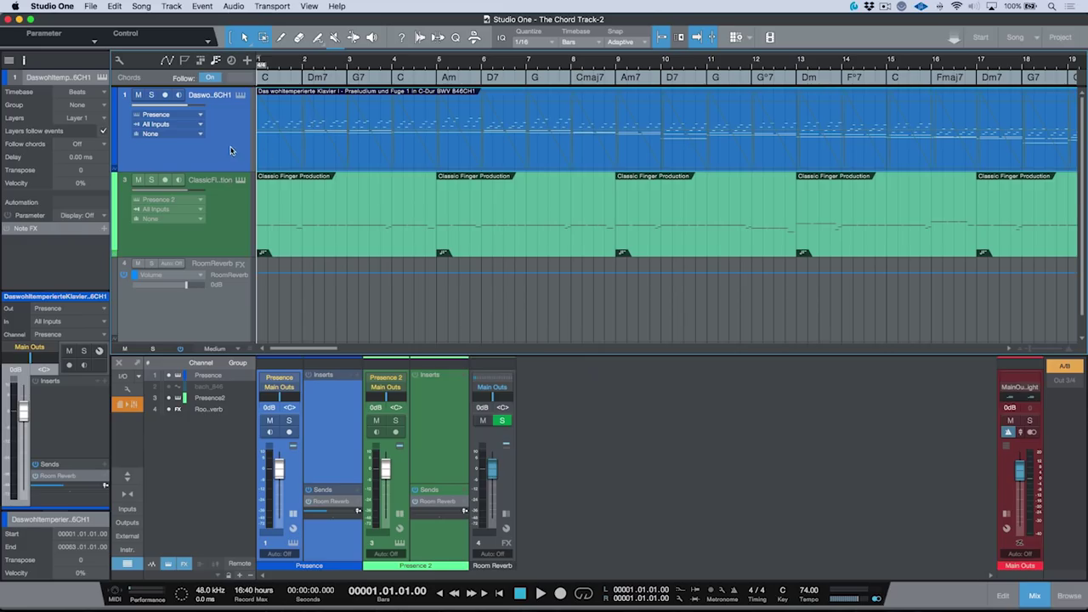
Solo the Classic Finger Production track and play it briefly from the start of the song.
left_click(226, 234)
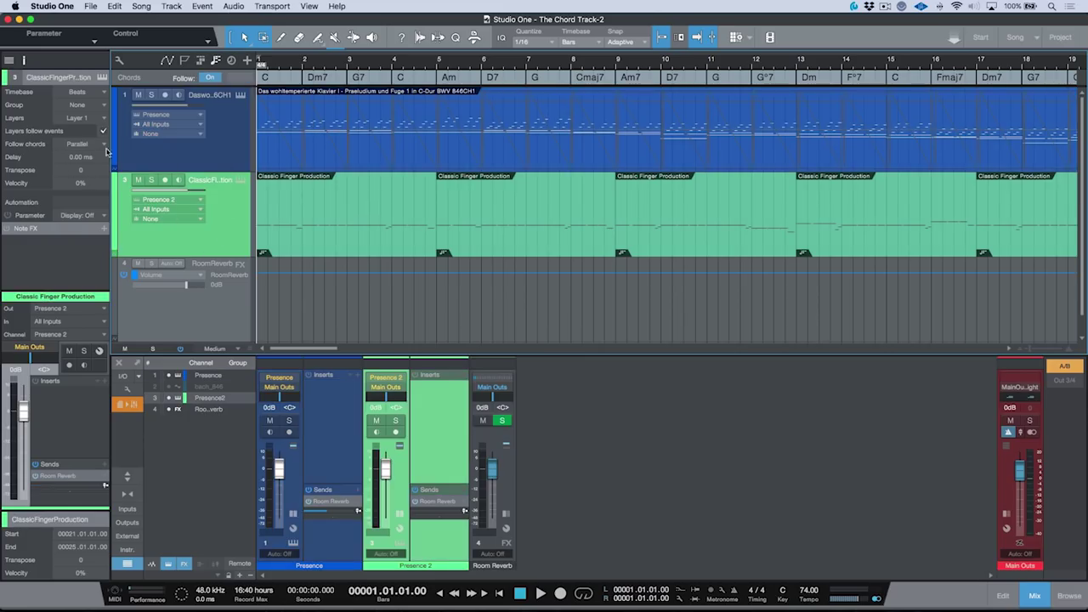
left_click(151, 181)
key("space")
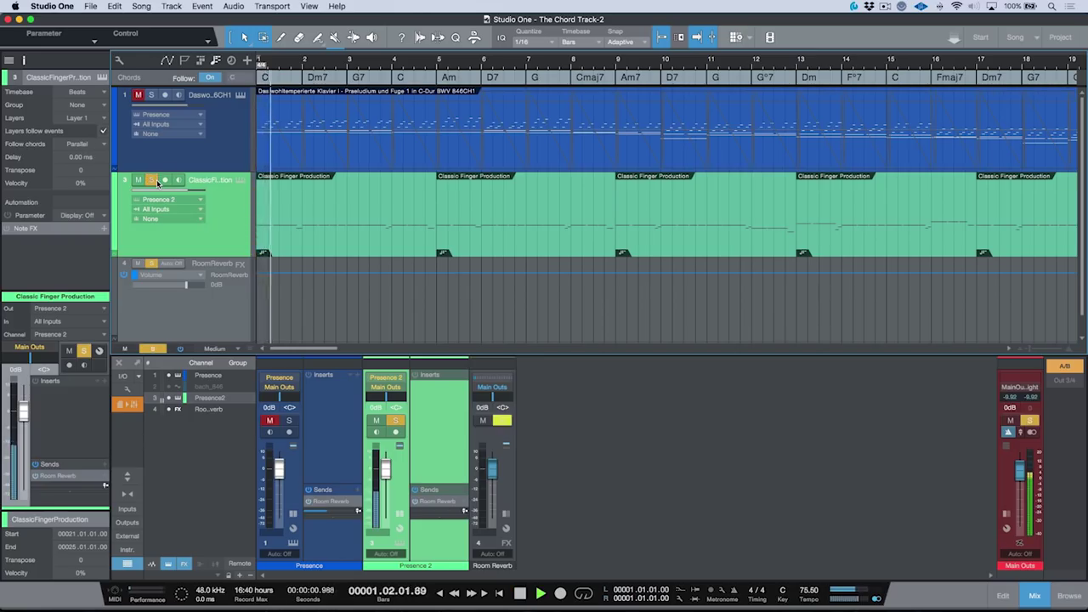
key("space")
Compare the Narrow and Bass modes of Follow chords on the Classic Finger Production track, leaving it set to Bass.
left_click(81, 144)
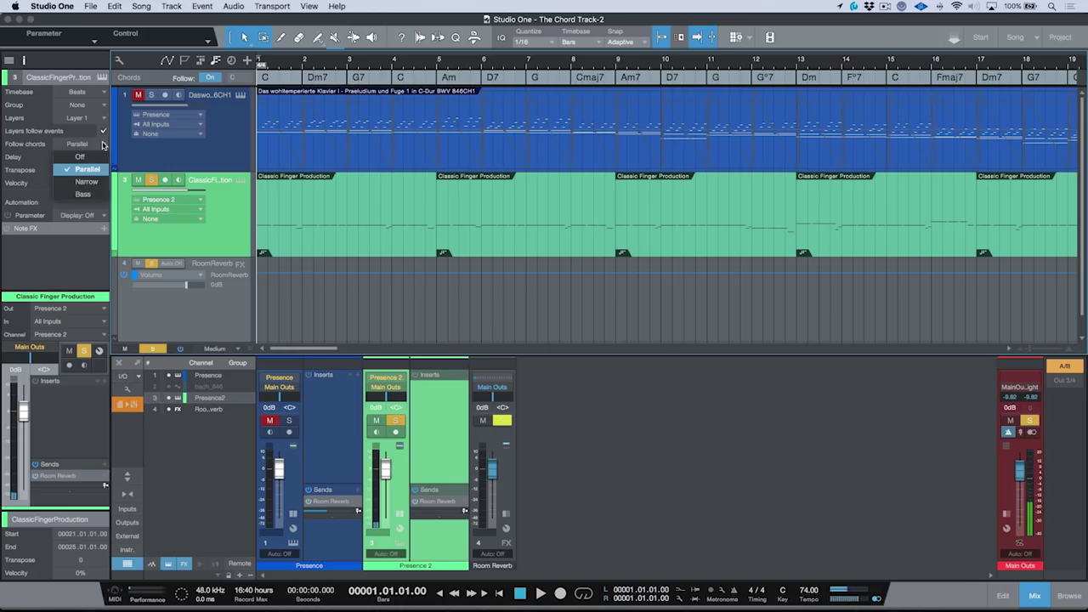
left_click(86, 183)
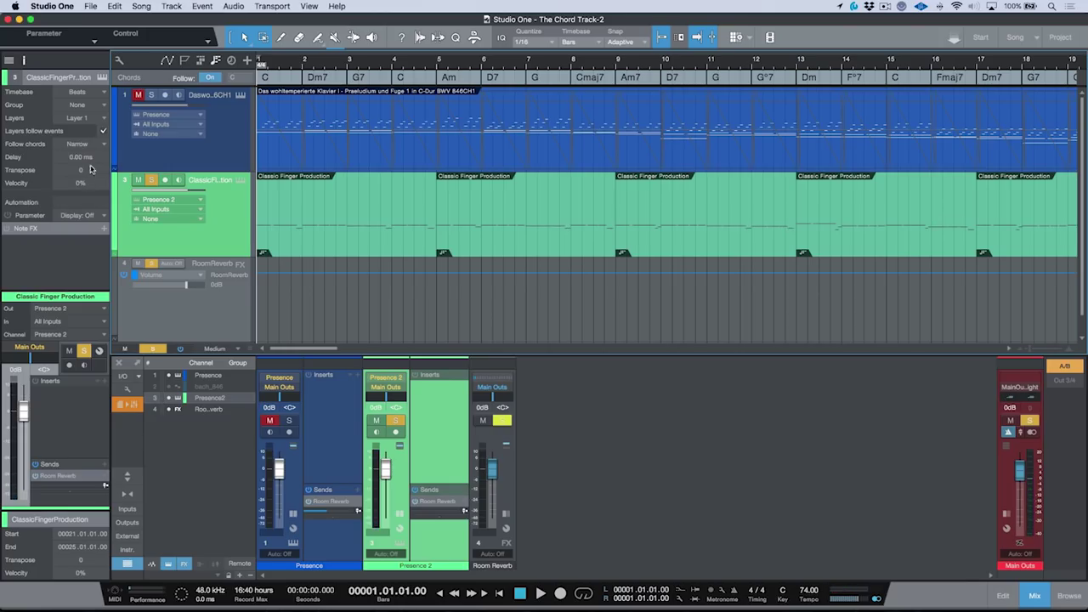
left_click(95, 146)
left_click(85, 194)
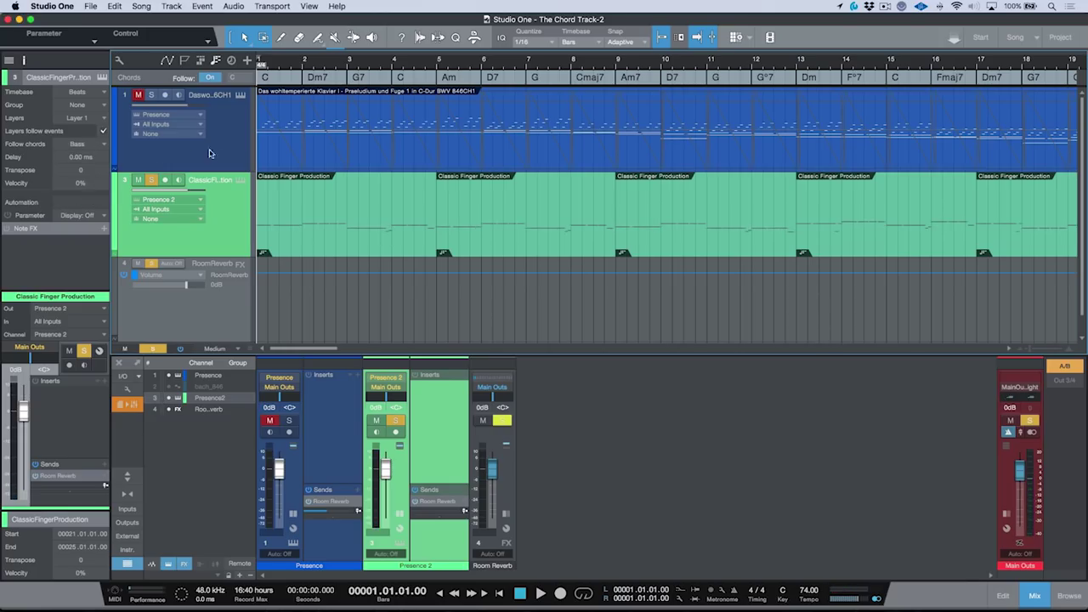
left_click(100, 145)
left_click(96, 186)
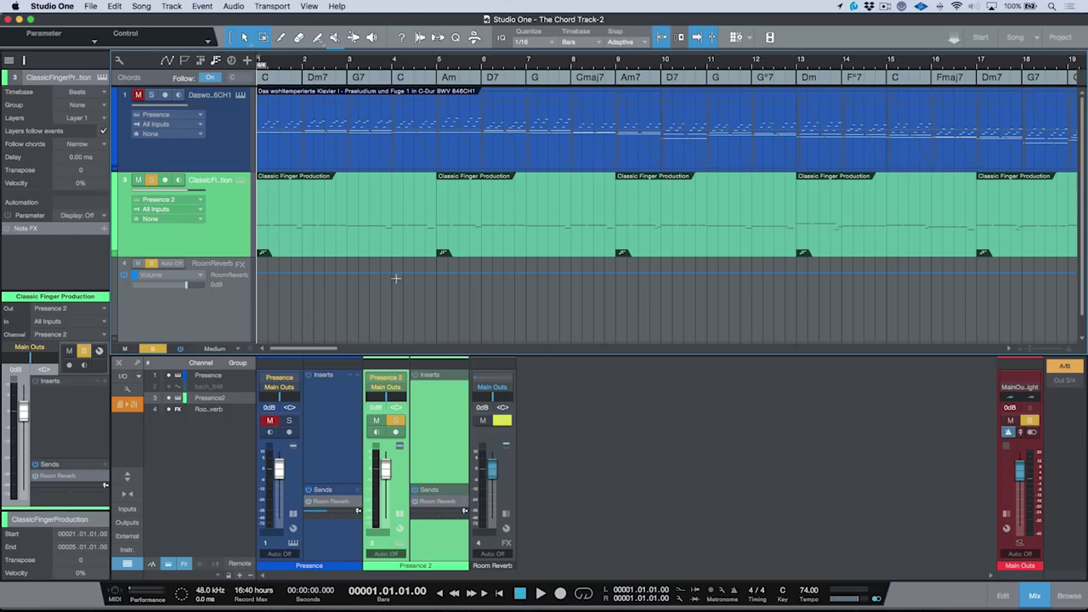
left_click(103, 145)
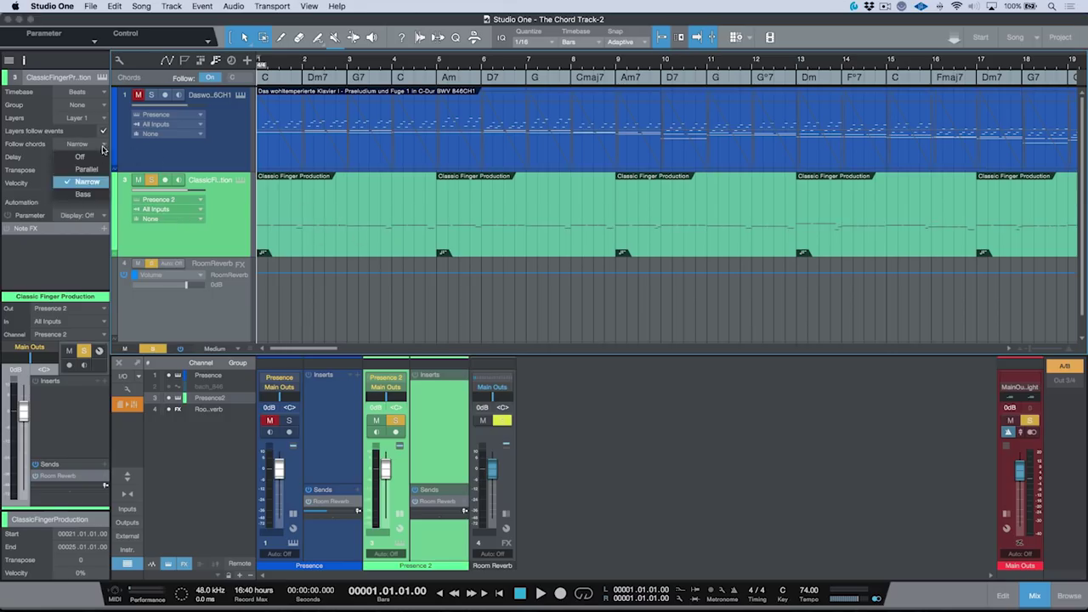
left_click(94, 195)
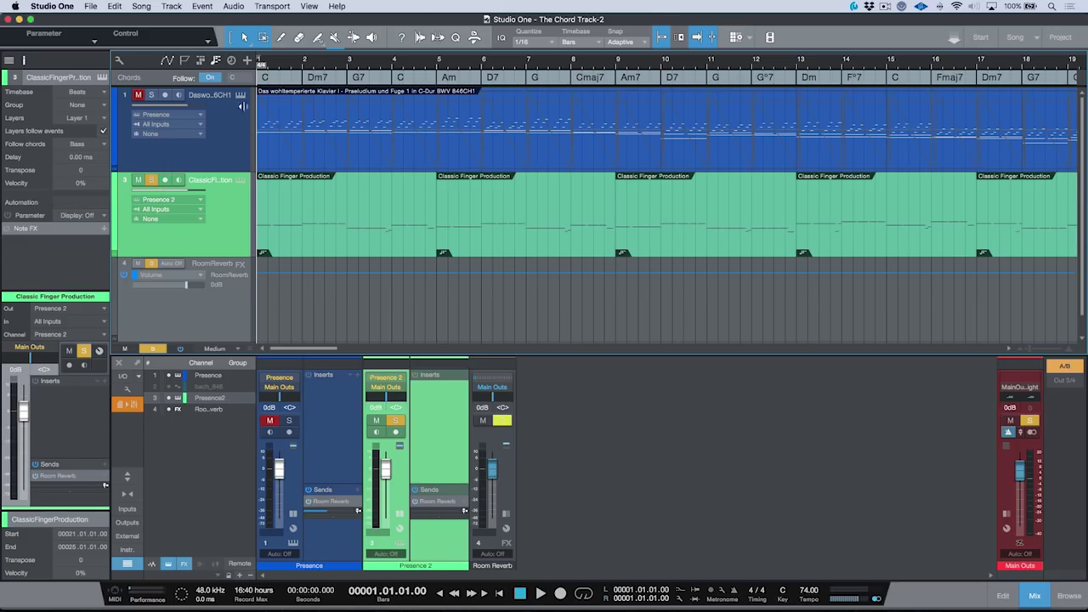
Solo the Bach piano track with Follow chords set to Parallel and play it from the Dm7 chord at bar 2.
left_click(146, 150)
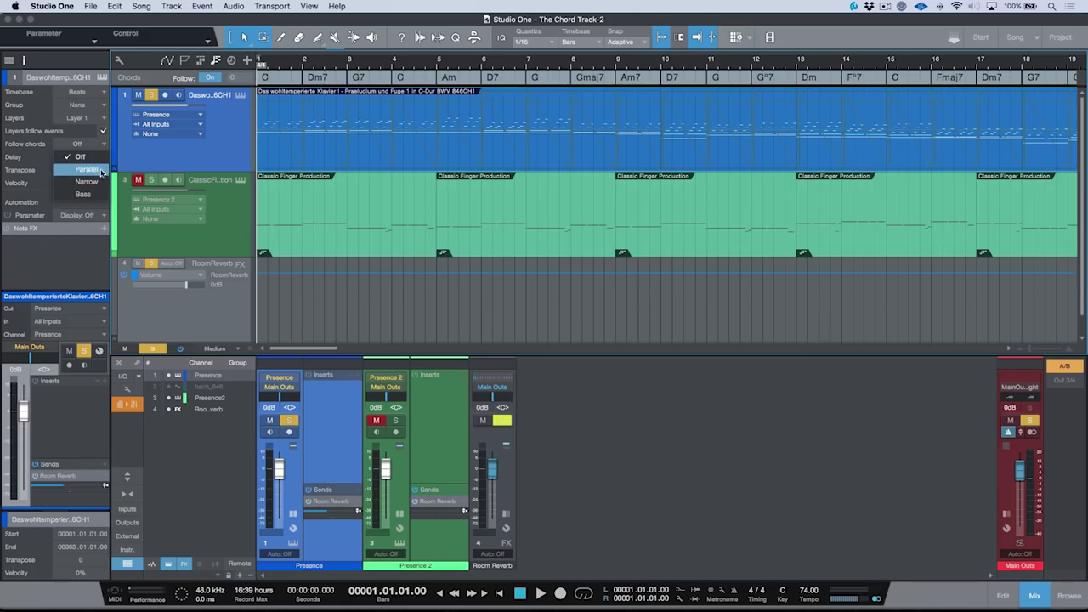
left_click(101, 172)
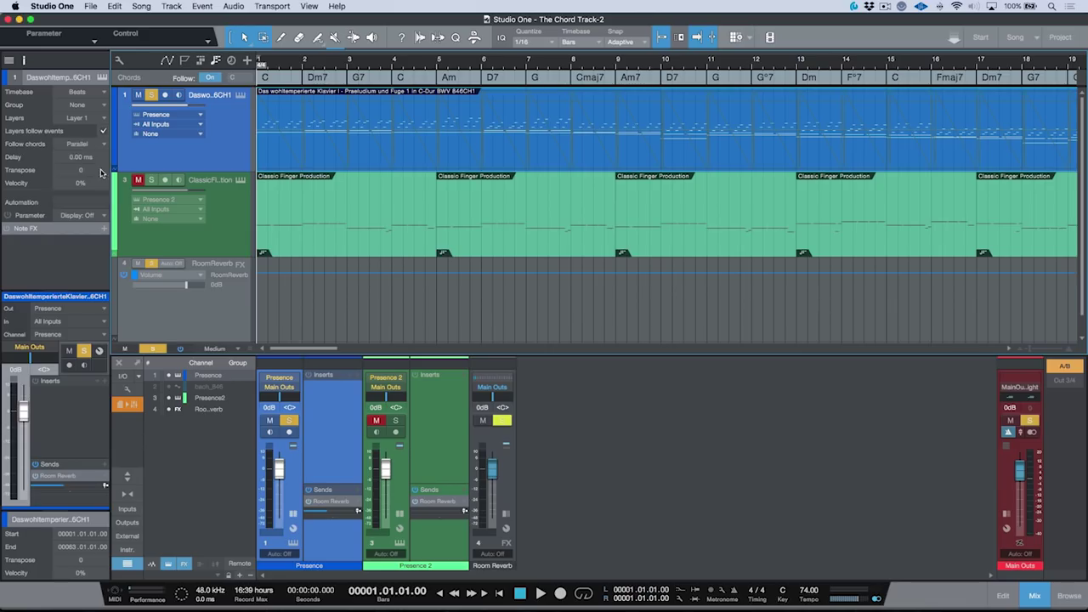
left_click(331, 77)
key("space")
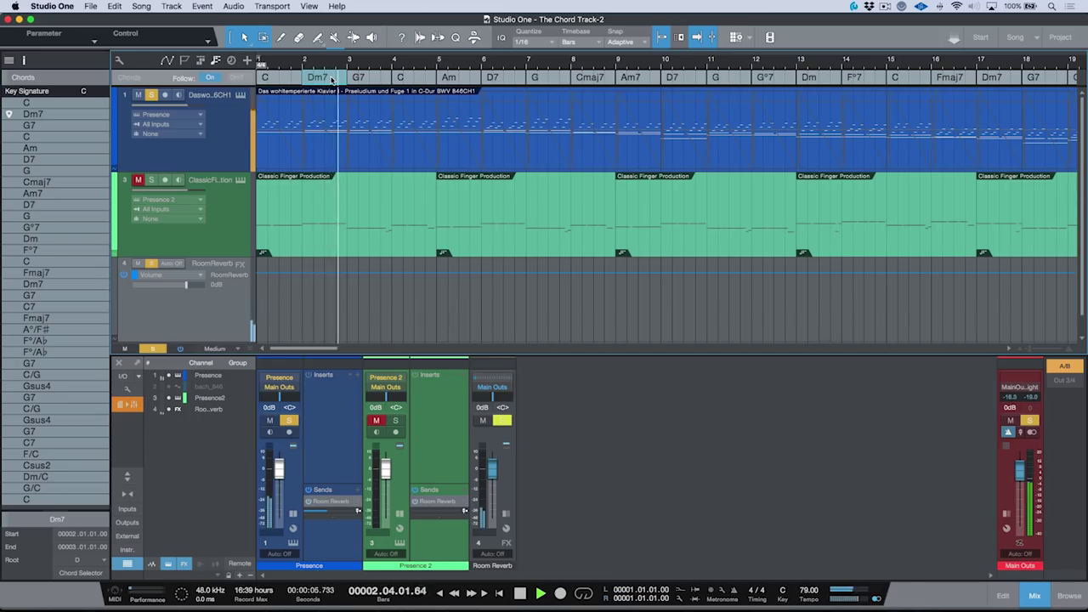
key("space")
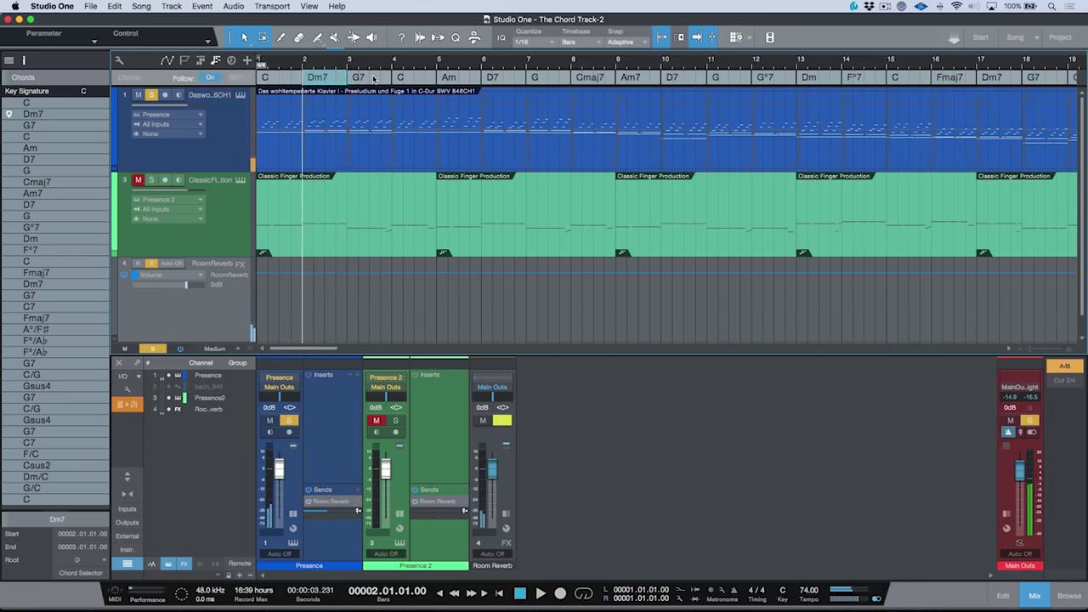
Audition the bar 3 G7 chord with its type set to Minor, and undo the change.
left_click(373, 77)
right_click(373, 77)
left_click(486, 97)
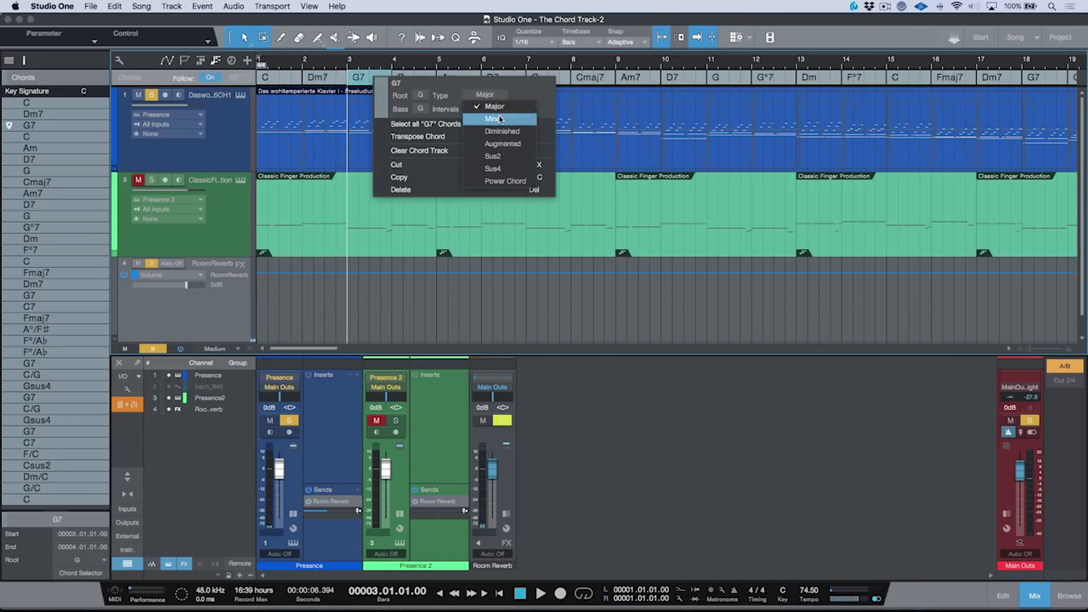
left_click(500, 119)
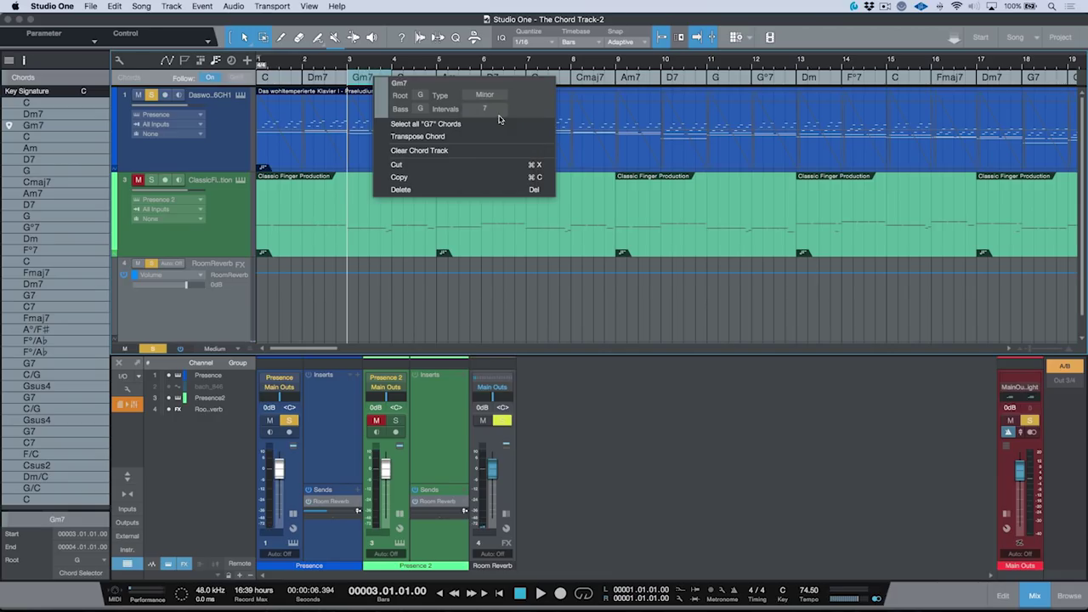
key("Escape")
key("space")
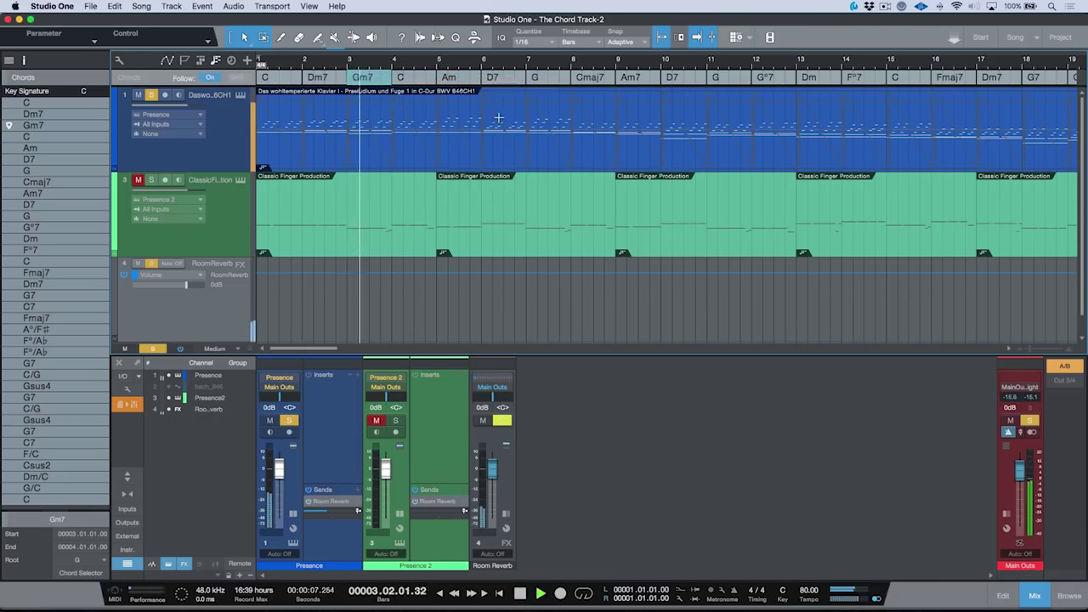
key("space")
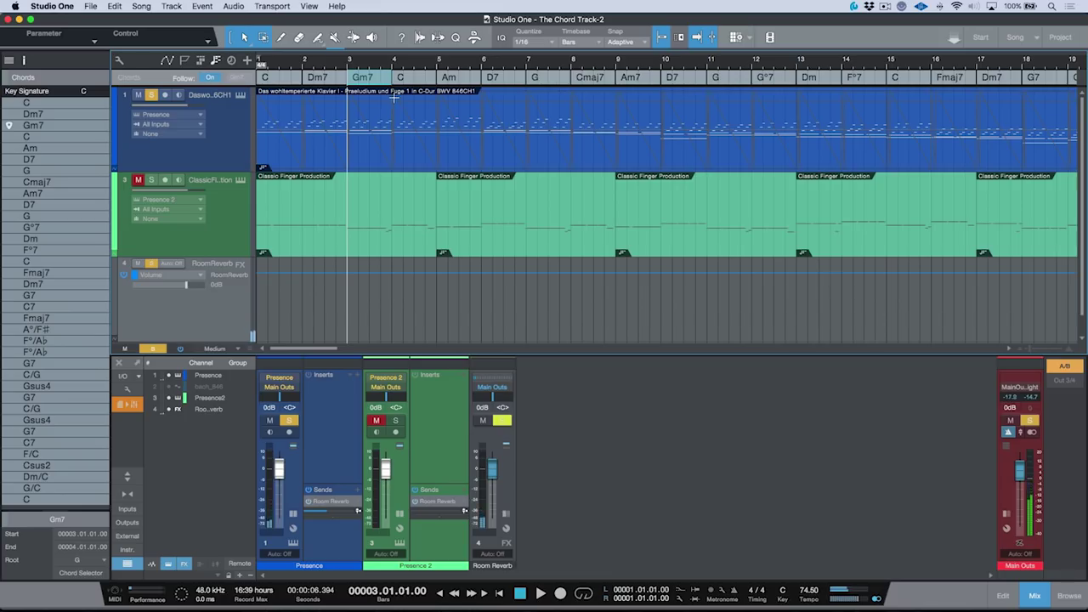
key("ctrl+z")
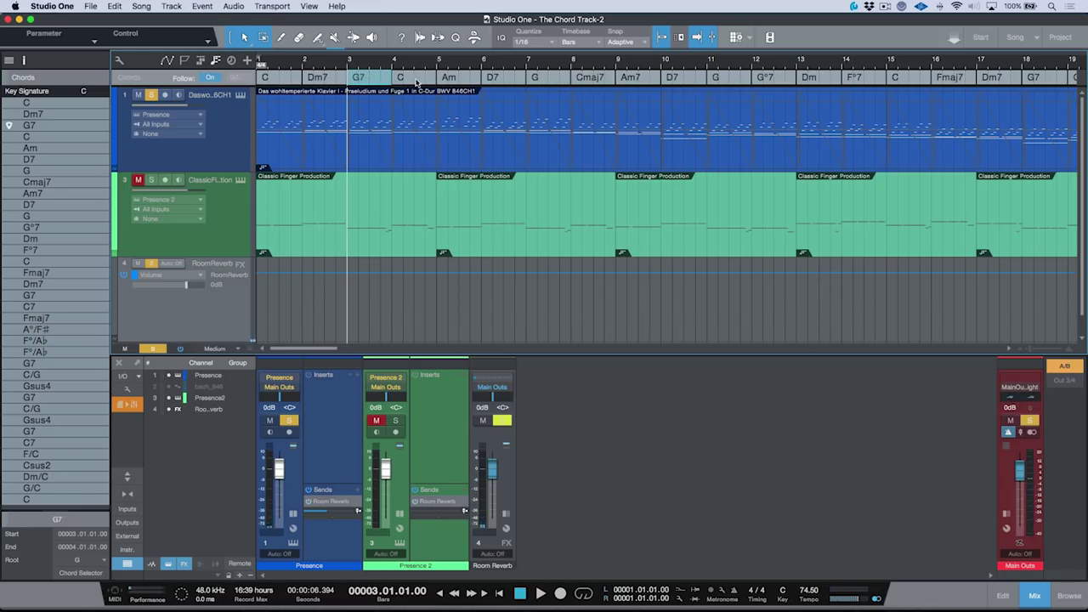
Delete the chords from G7 at bar 3 through Cmaj7 at bar 8, along with the Dm7 chord at bar 2.
left_click(416, 78)
left_click(380, 81)
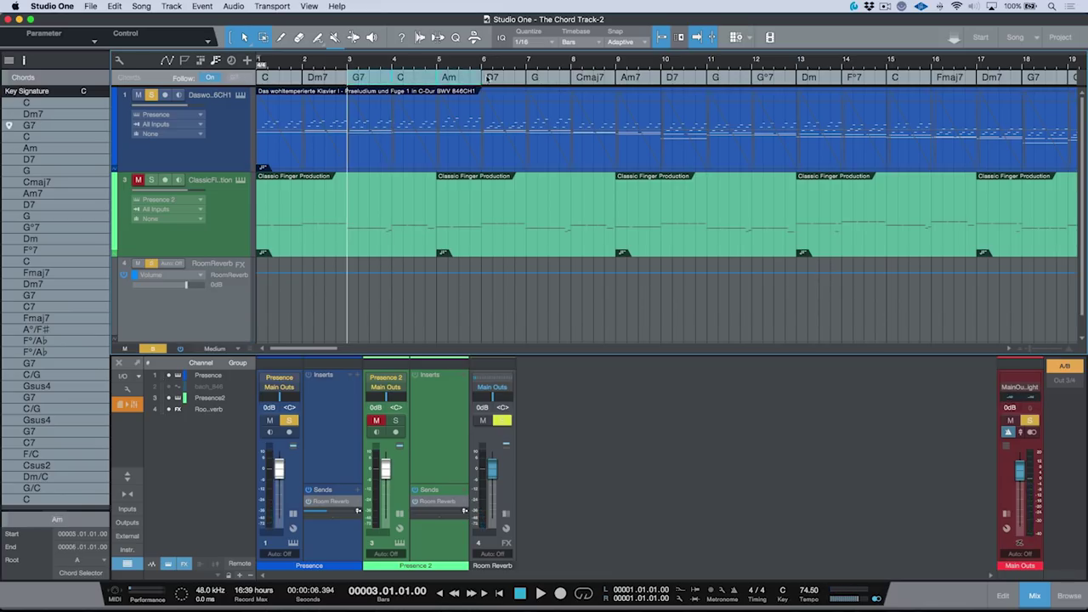
left_click(601, 81, "shift")
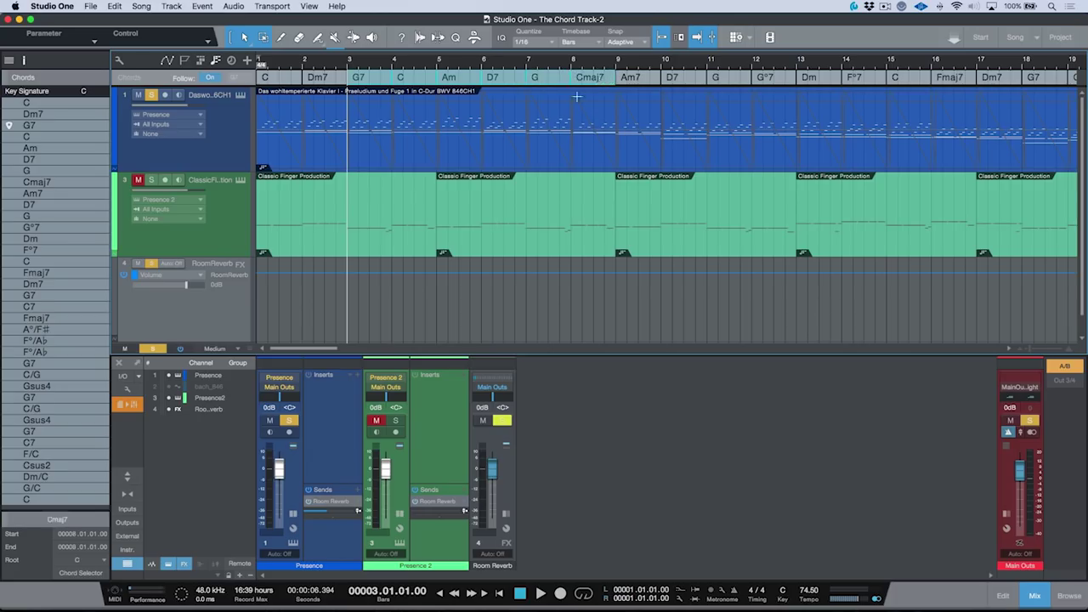
key("Delete")
left_click(334, 81)
key("Delete")
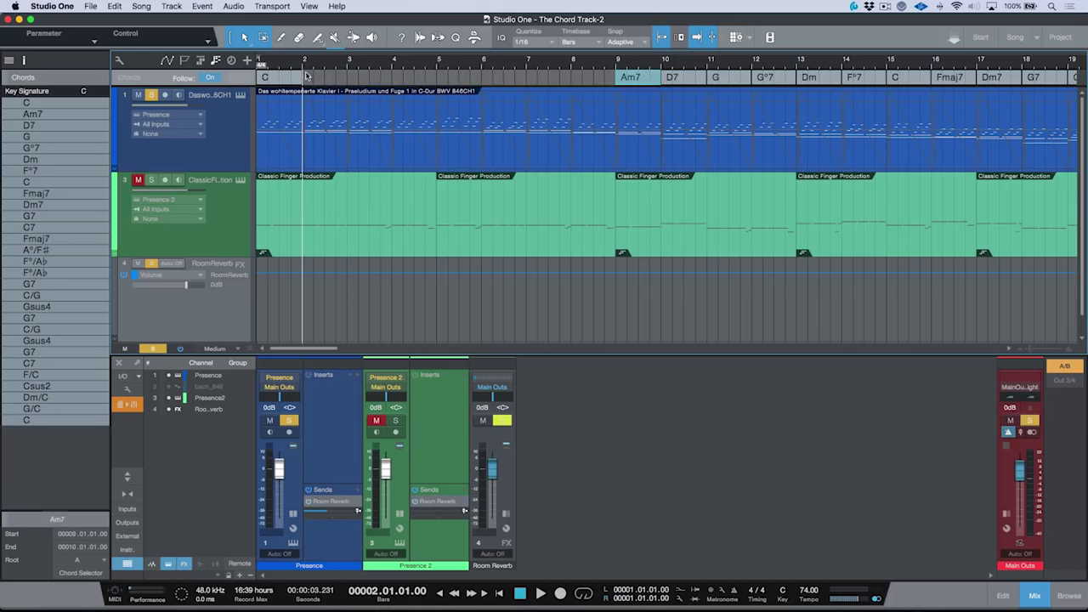
Extend the C chord at bar 1 to bar 9 and play the Bach piano track from the start.
left_click(295, 80)
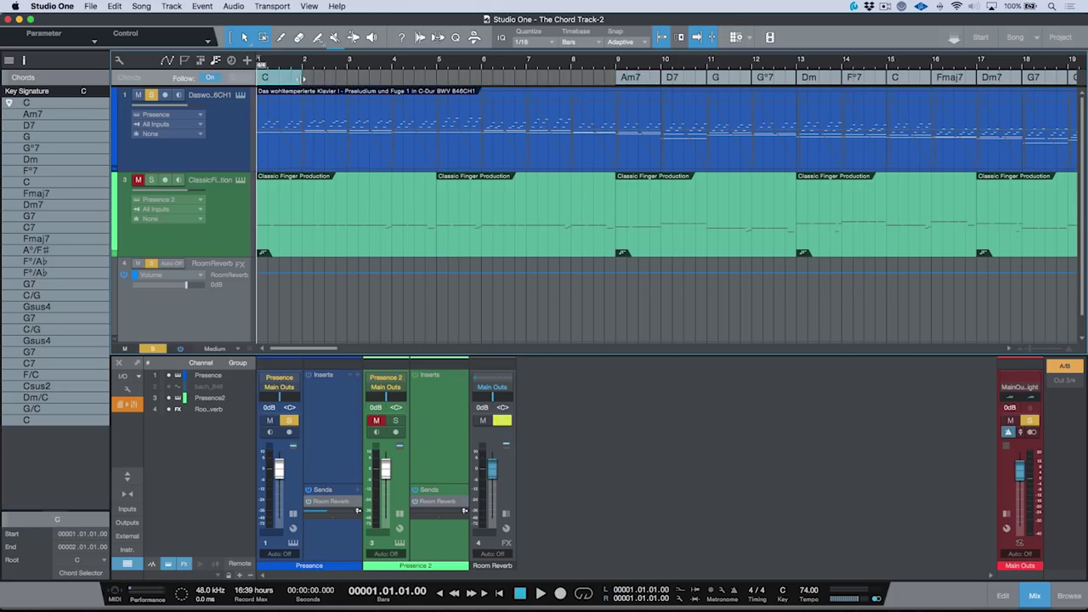
left_click_drag(304, 78, 611, 92)
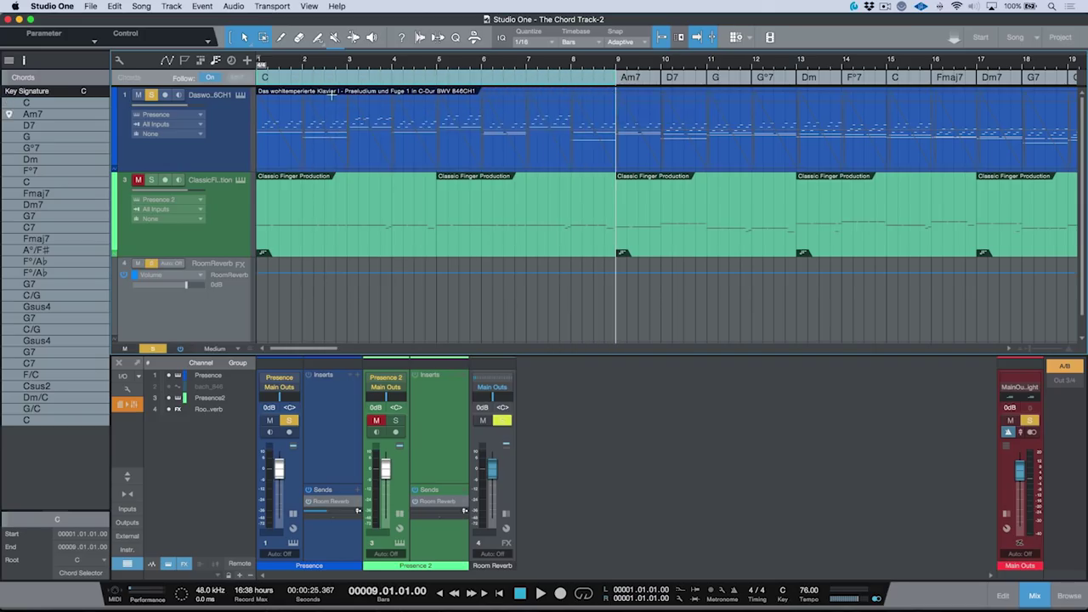
key("comma")
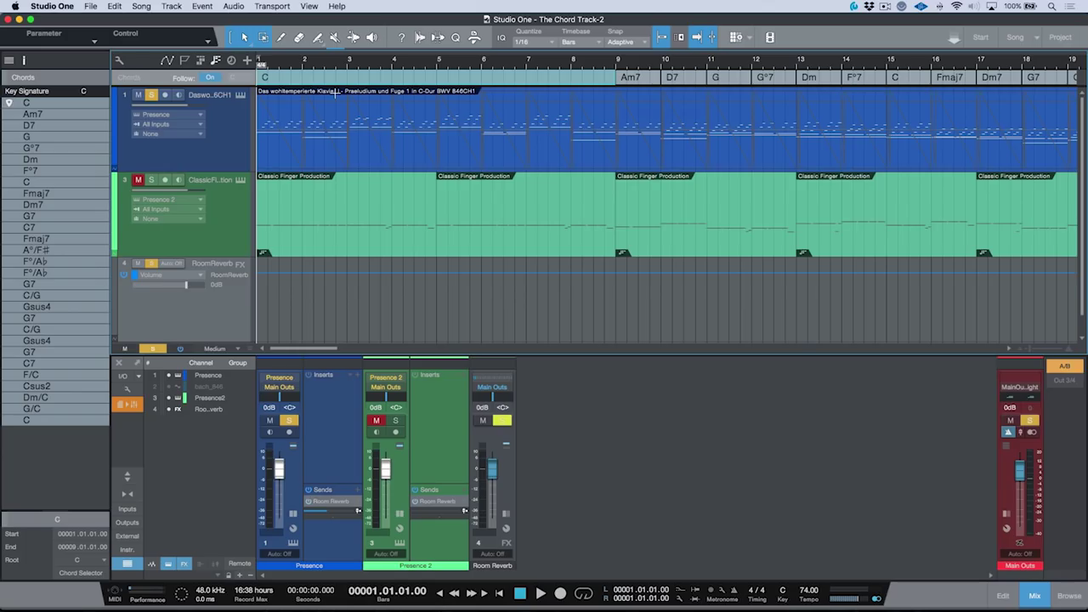
key("space")
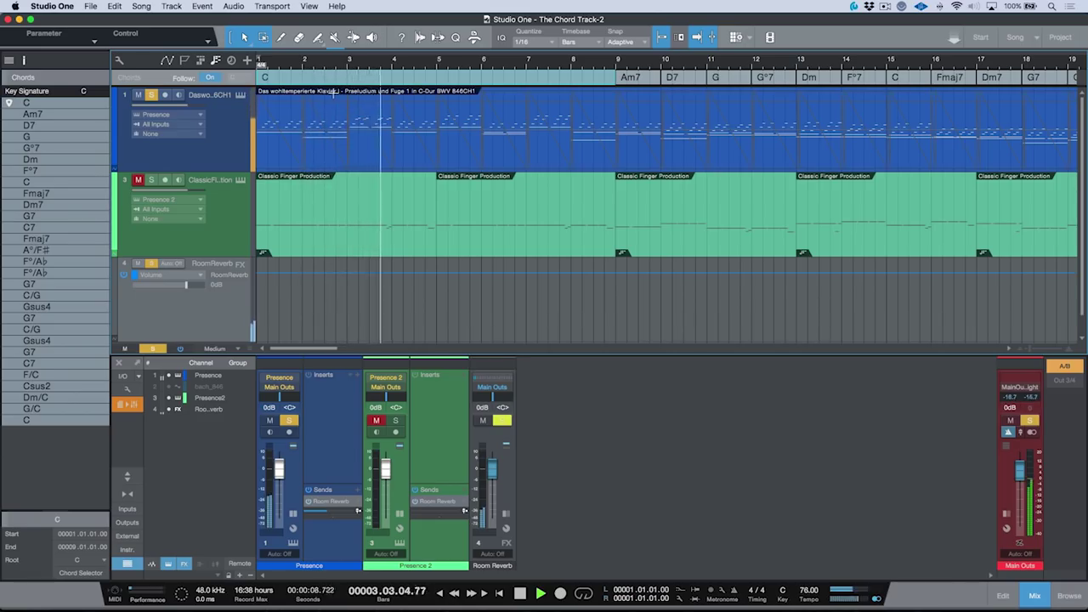
key("space")
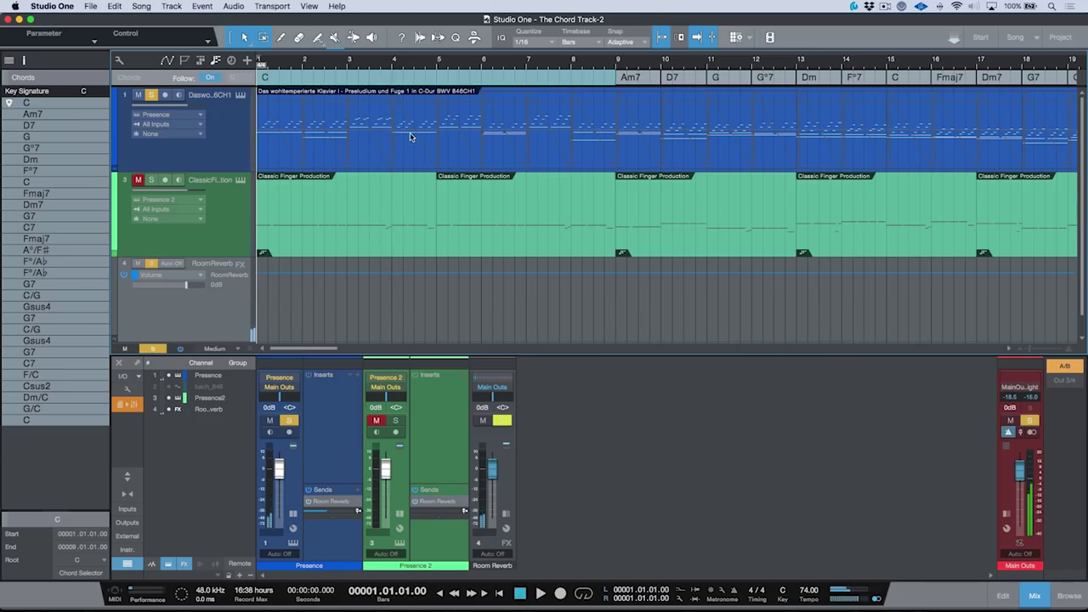
Turn off the chord track's Follow to compare the Bach notes around bars 3 to 5, and select the Bach piano track.
left_click_drag(330, 122, 464, 127)
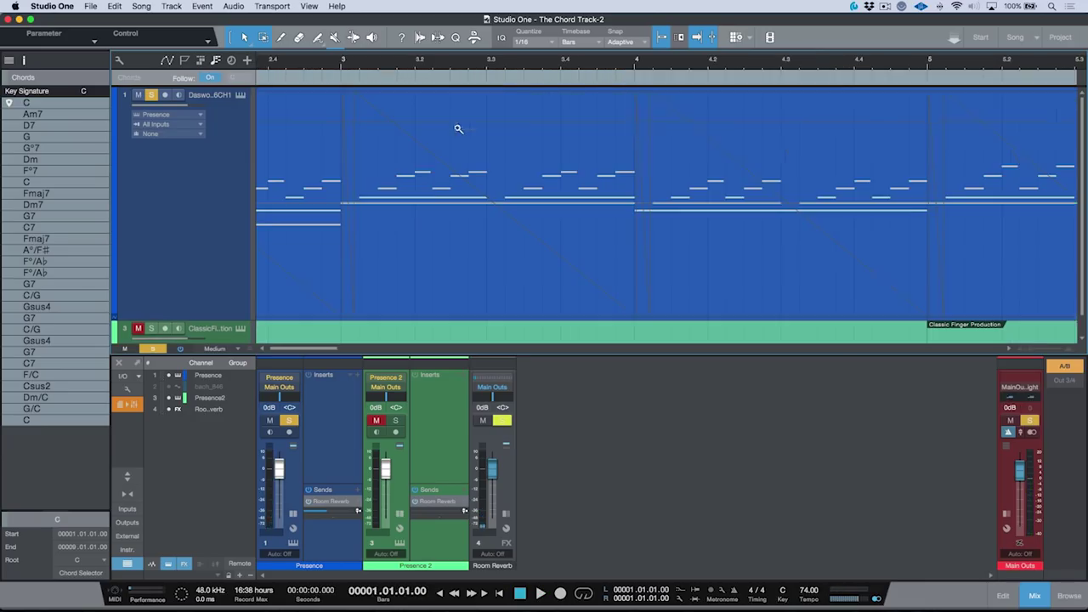
left_click(211, 79)
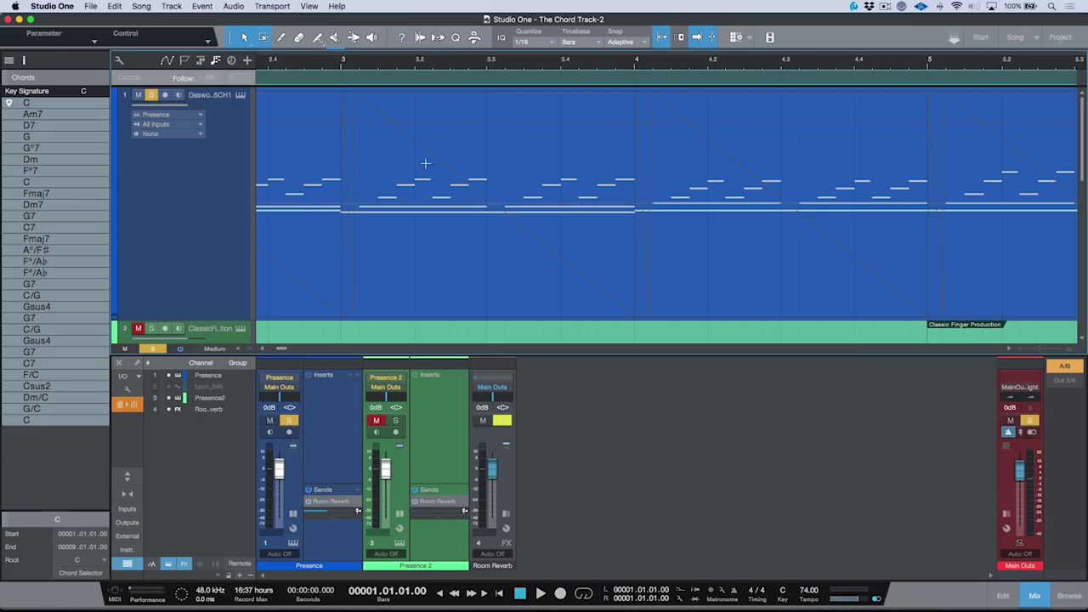
left_click(230, 194)
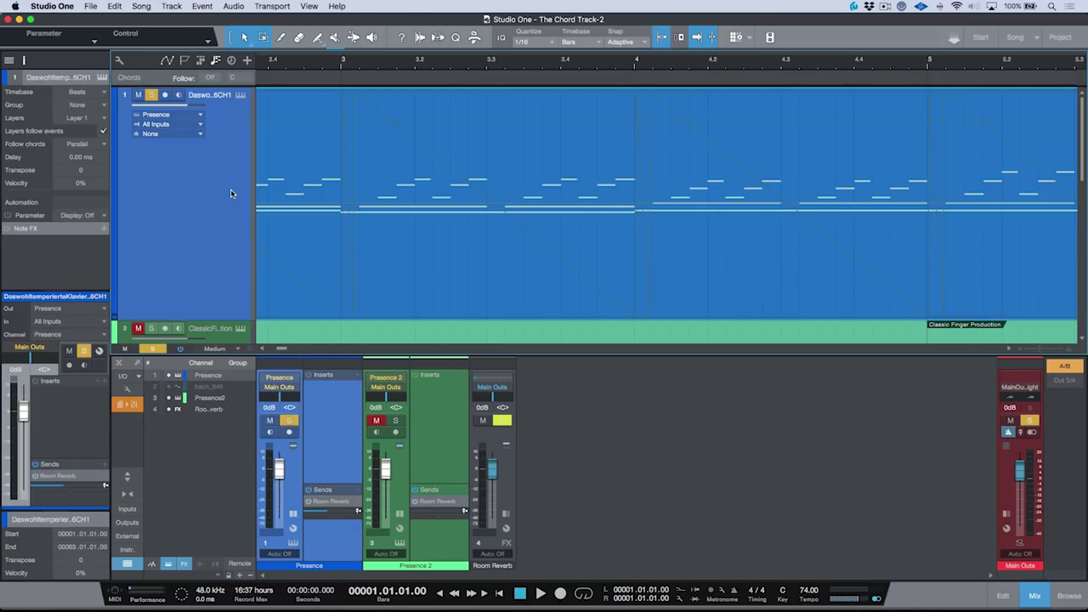